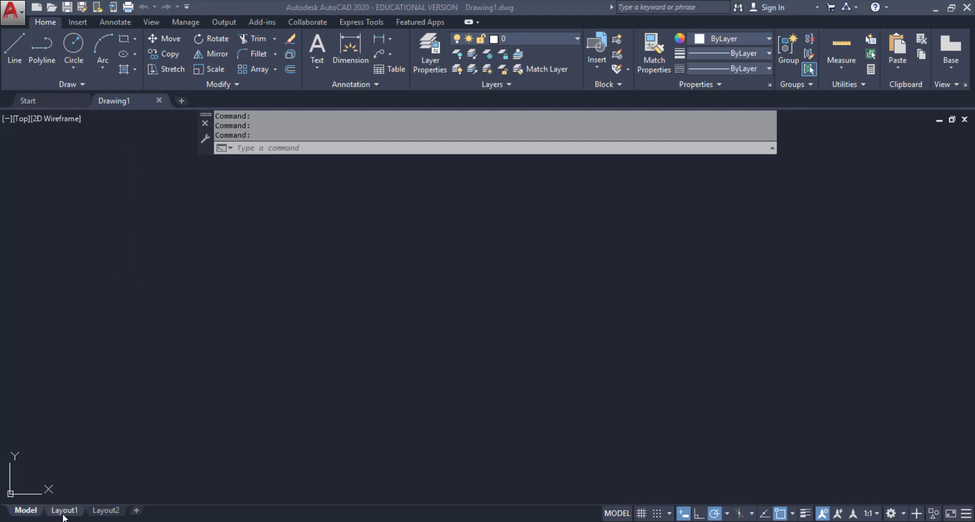
Modify the page setup of Layout1 to use the AutoCAD PDF (High Quality Print).pc3 plotter.
{"action": "mouse_move", "coordinate": [64, 516]}
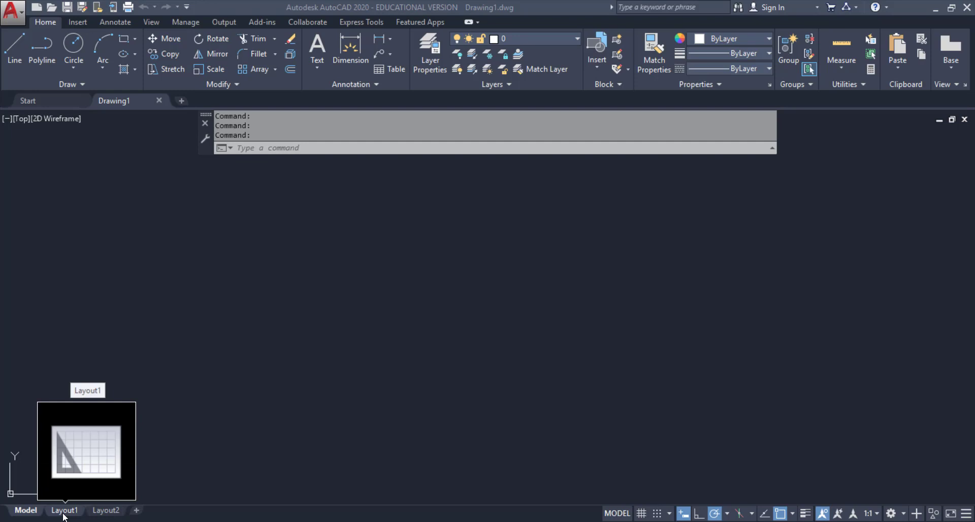
{"action": "left_click", "coordinate": [64, 512]}
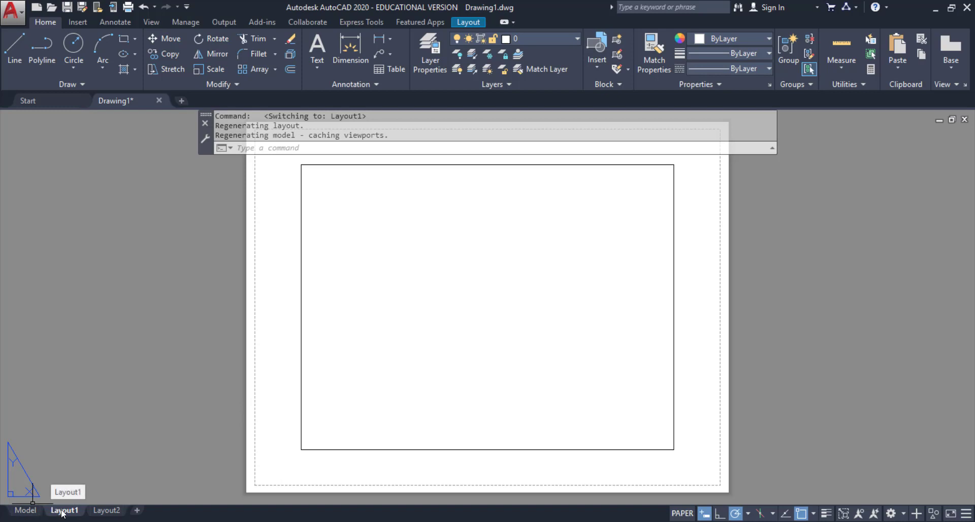
{"action": "right_click", "coordinate": [62, 512]}
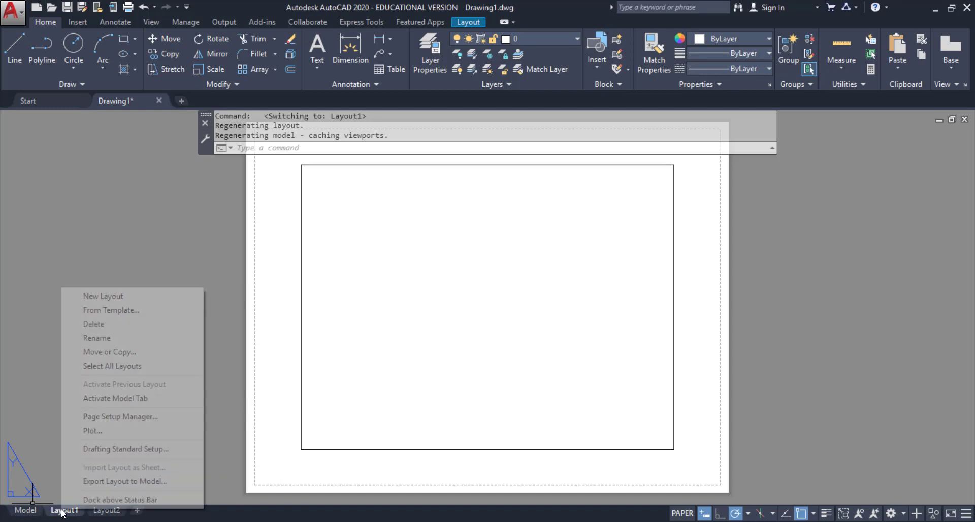
{"action": "left_click", "coordinate": [109, 418]}
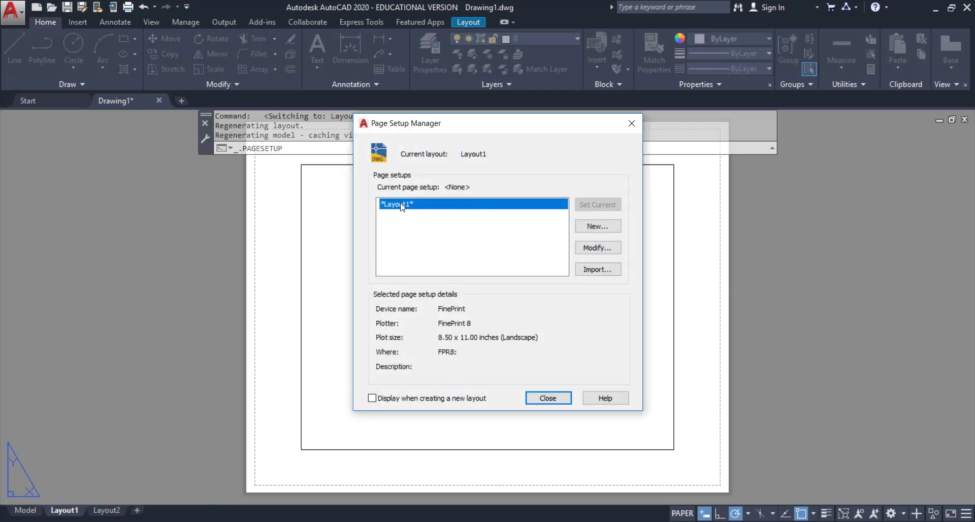
{"action": "left_click", "coordinate": [590, 253]}
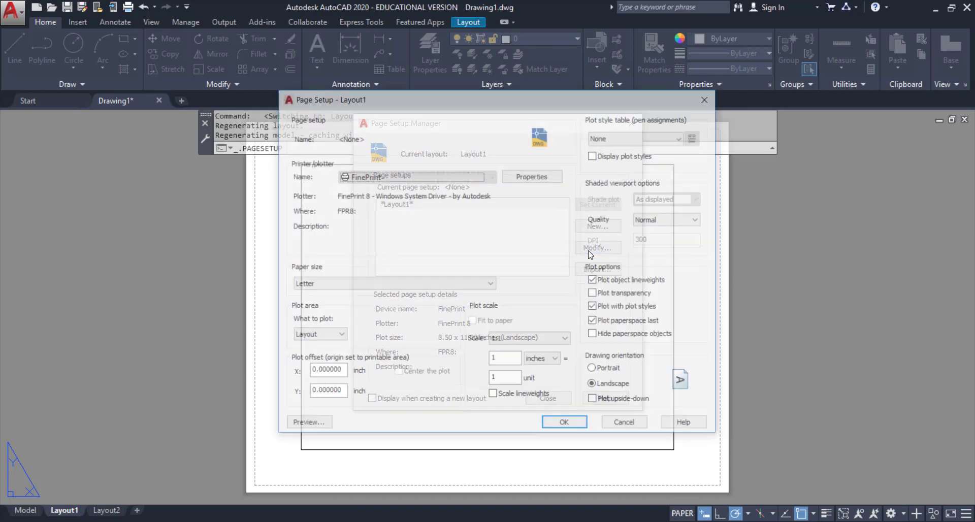
{"action": "left_click", "coordinate": [461, 178]}
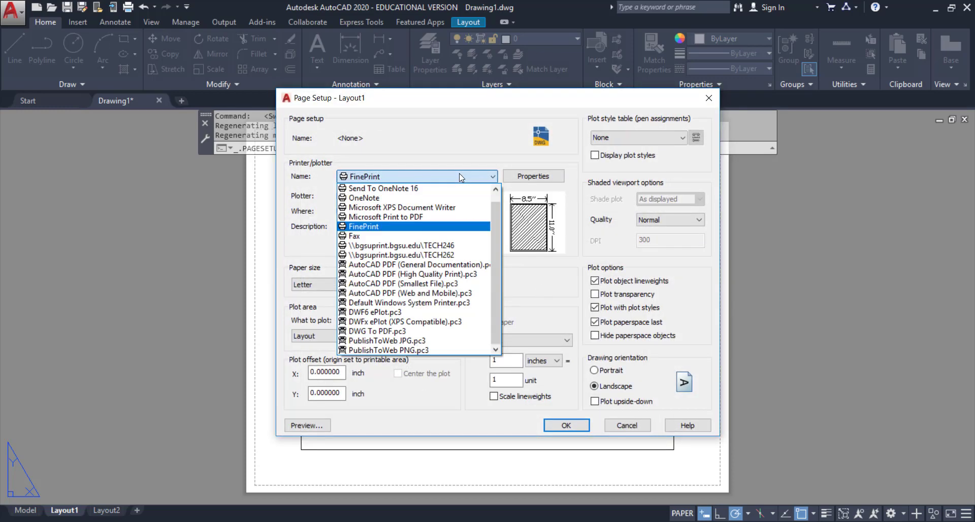
{"action": "left_click", "coordinate": [458, 274]}
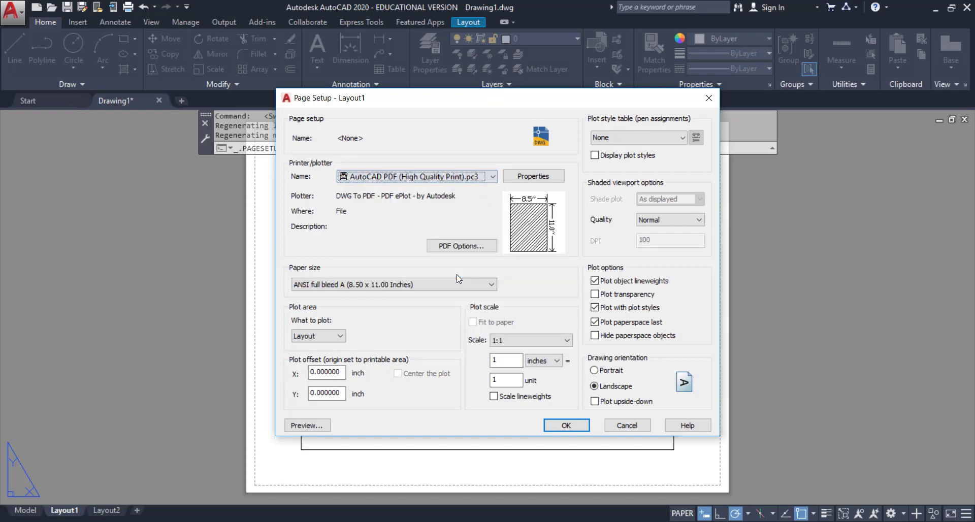
Compare the Lines Overwrite and Lines Merge settings in the plotter's PDF options and accept Lines Merge as the merge control.
{"action": "left_click", "coordinate": [458, 247]}
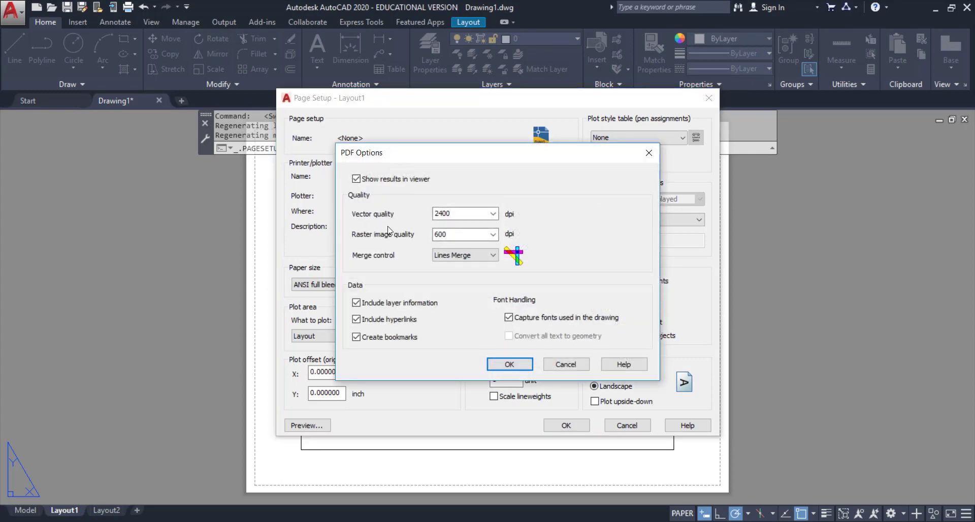
{"action": "left_click", "coordinate": [486, 257]}
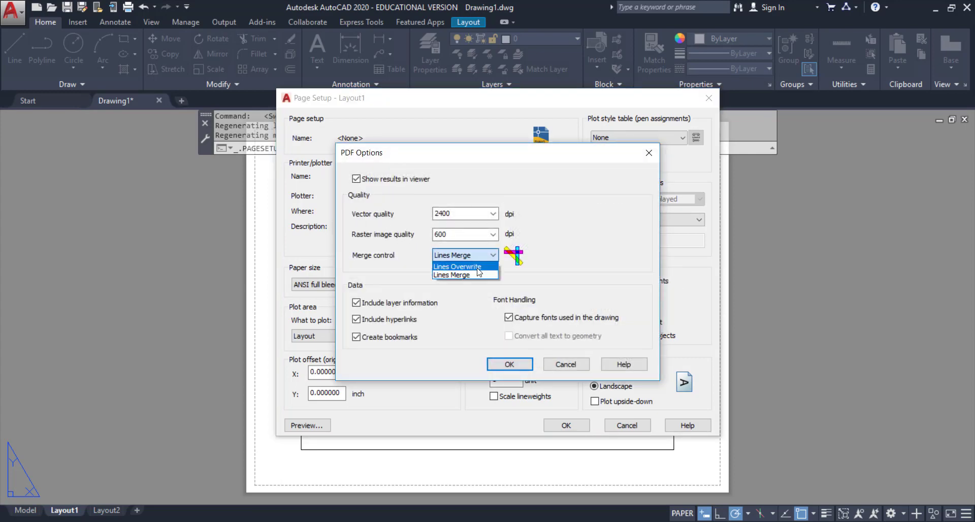
{"action": "left_click", "coordinate": [471, 276]}
{"action": "left_click", "coordinate": [481, 258]}
{"action": "left_click", "coordinate": [480, 267]}
{"action": "left_click", "coordinate": [481, 255]}
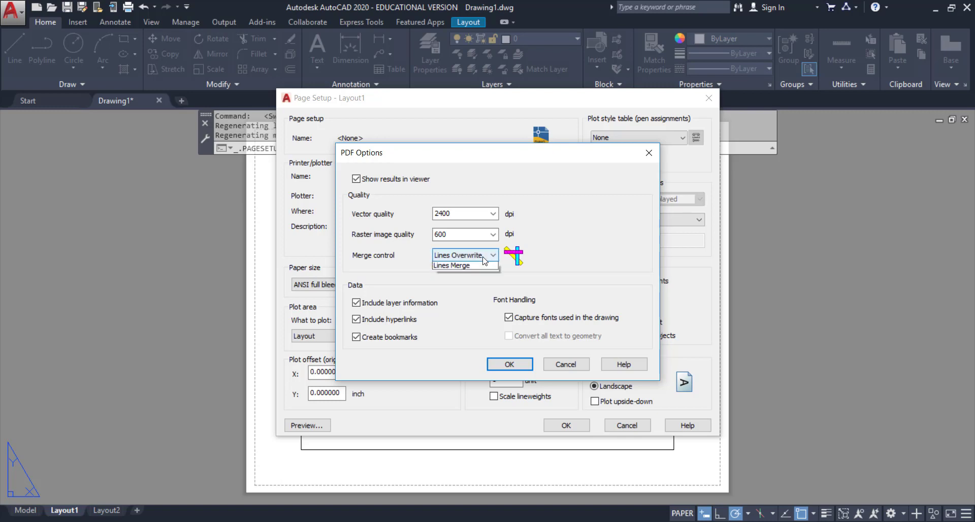
{"action": "left_click", "coordinate": [476, 275]}
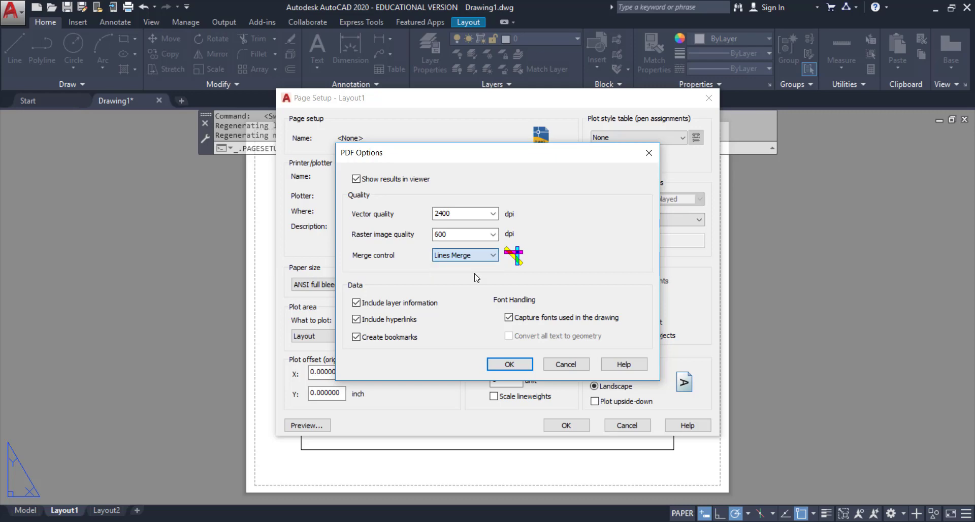
{"action": "left_click", "coordinate": [509, 364]}
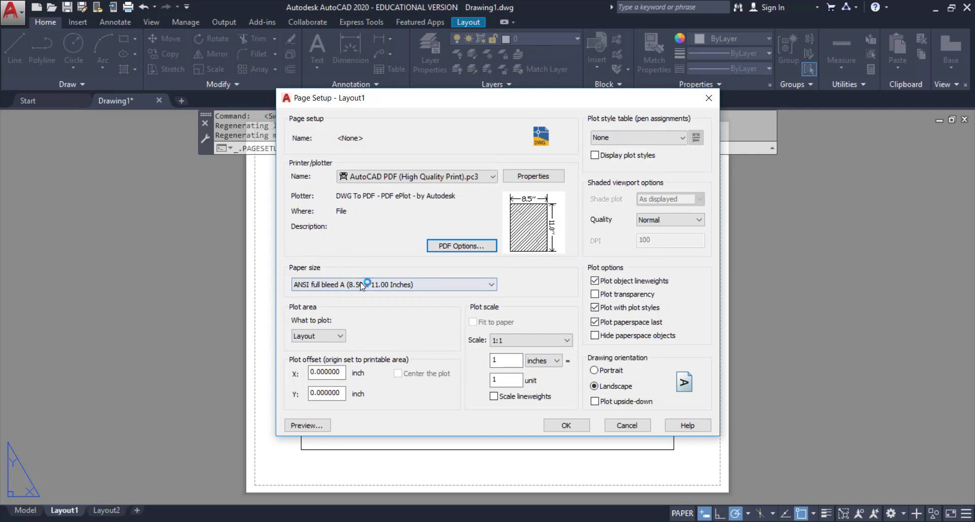
Set the paper size to ANSI A (11.00 x 8.50 Inches) and check its printable area.
{"action": "left_click", "coordinate": [413, 285]}
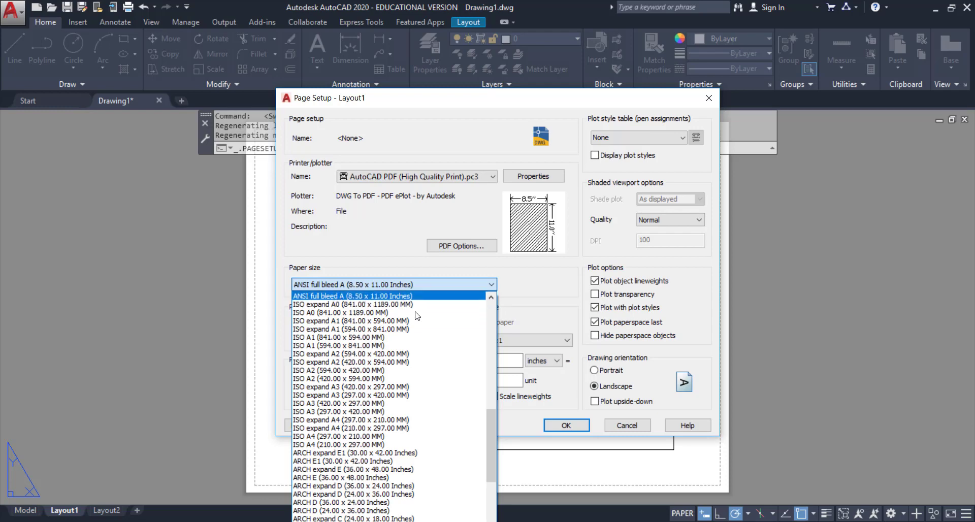
{"action": "scroll", "coordinate": [421, 424], "scroll_direction": "down", "scroll_amount": 3}
{"action": "scroll", "coordinate": [421, 424], "scroll_direction": "down", "scroll_amount": 4}
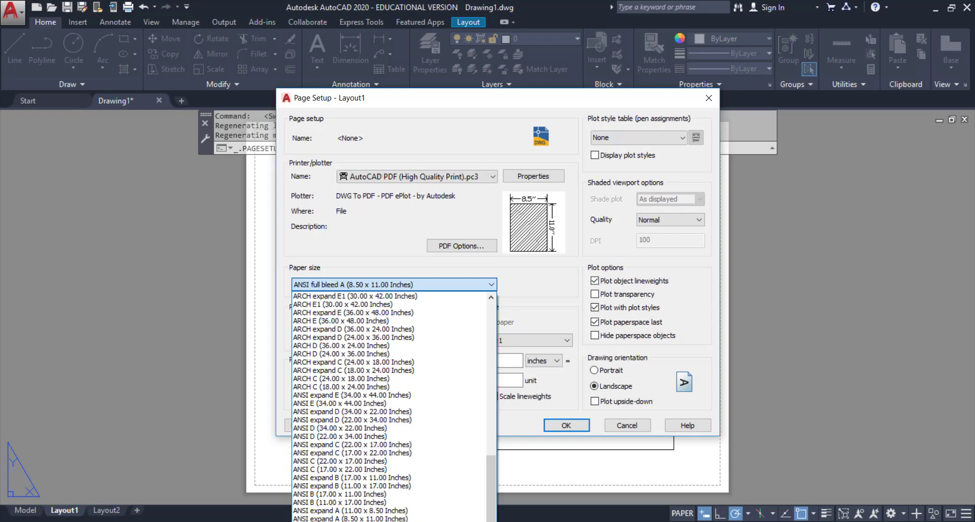
{"action": "left_click", "coordinate": [376, 477]}
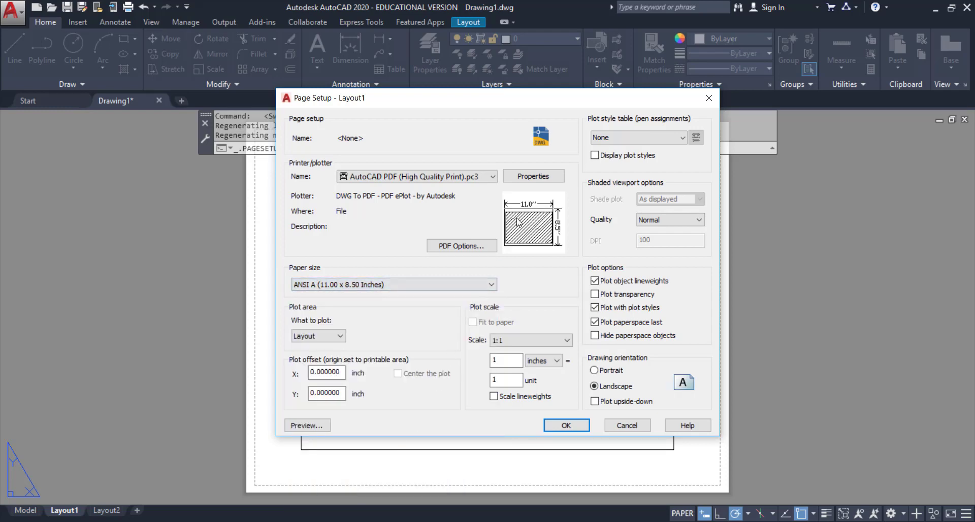
{"action": "mouse_move", "coordinate": [531, 223]}
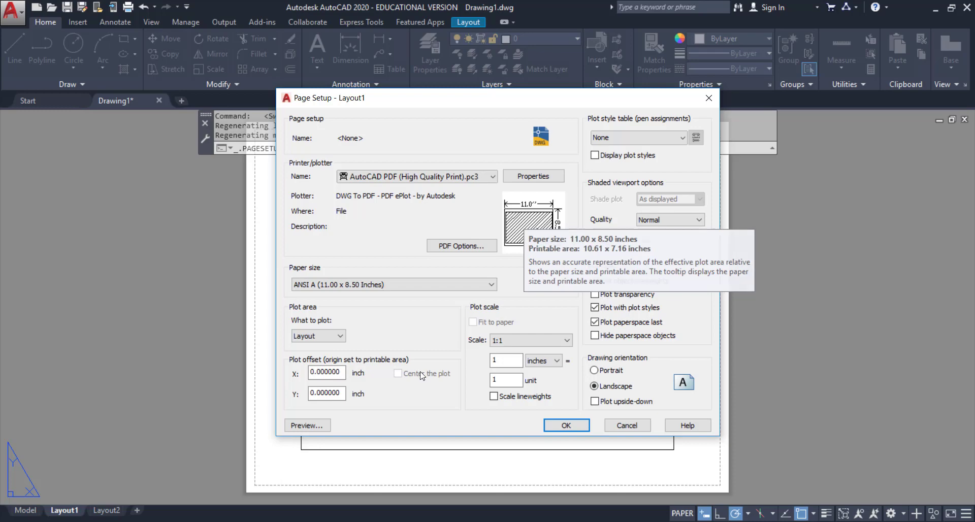
Set the paper size to ANSI expand A (11.00 x 8.50 Inches) and keep Layout as the area to plot.
{"action": "left_click", "coordinate": [404, 286]}
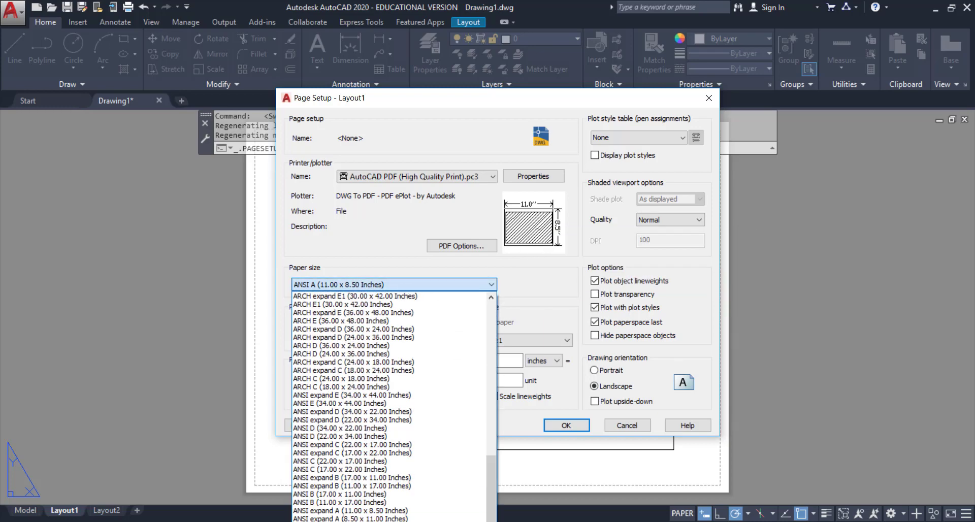
{"action": "left_click", "coordinate": [354, 510]}
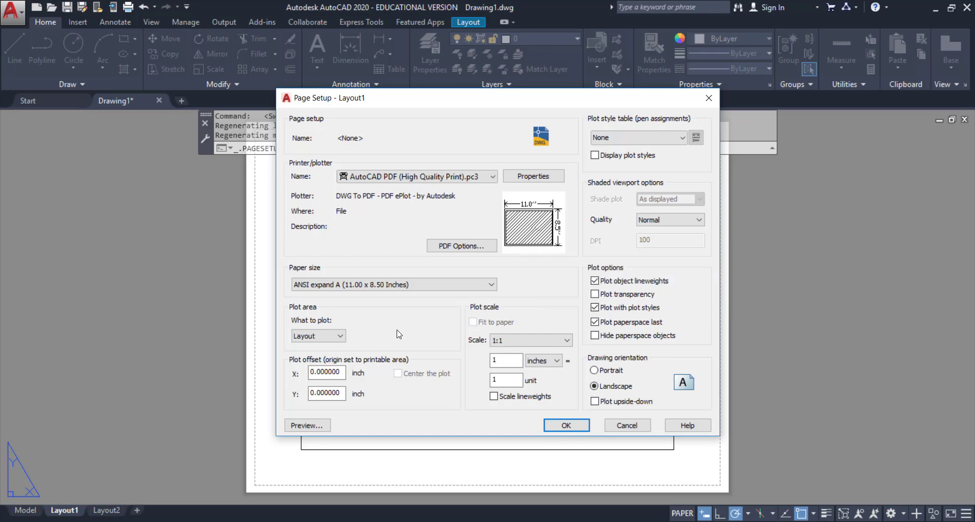
{"action": "left_click", "coordinate": [328, 336]}
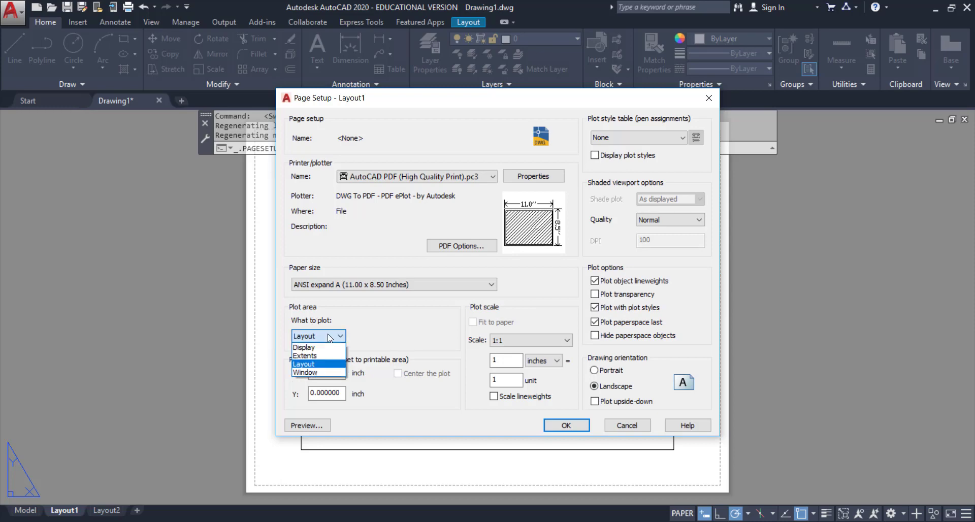
{"action": "left_click", "coordinate": [327, 365]}
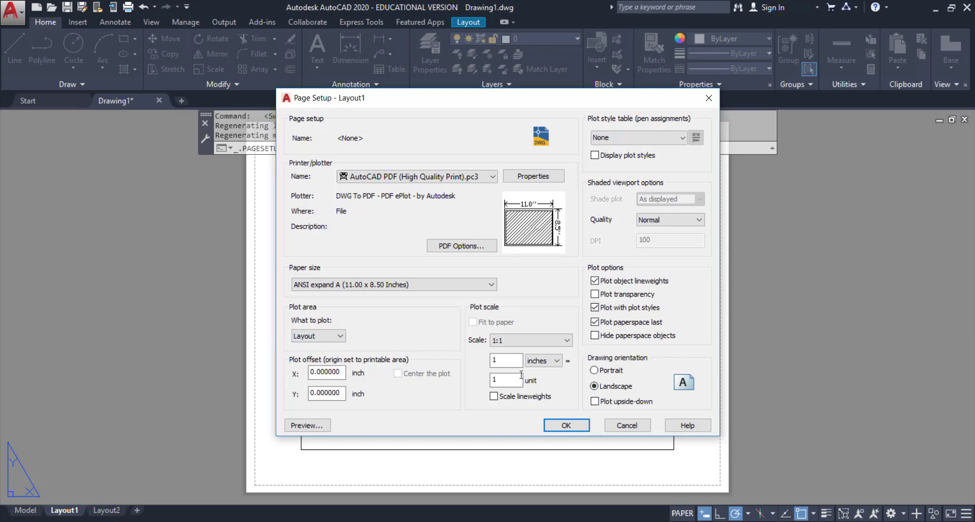
{"action": "key", "text": "Return"}
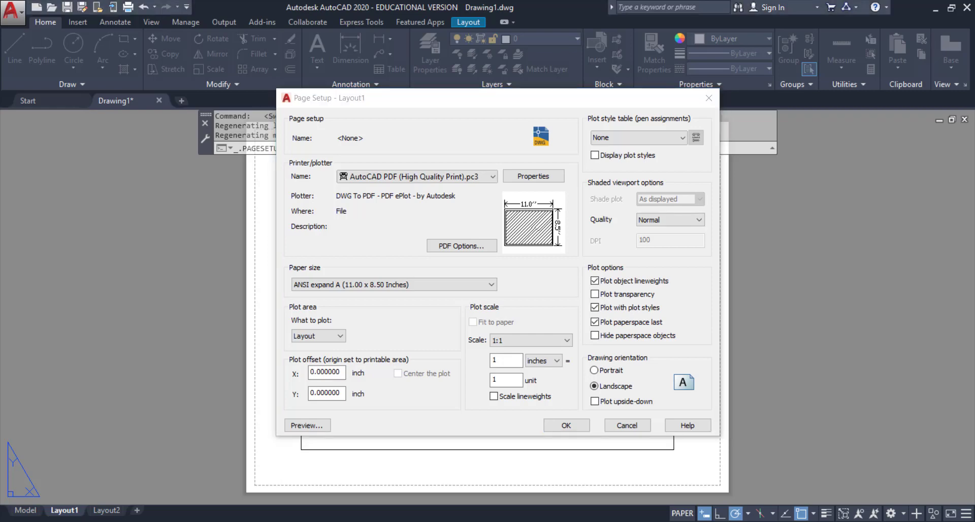
Assign the monochrome.ctb plot style table to the page setup, accept the settings and close the Page Setup Manager.
{"action": "left_click", "coordinate": [673, 141]}
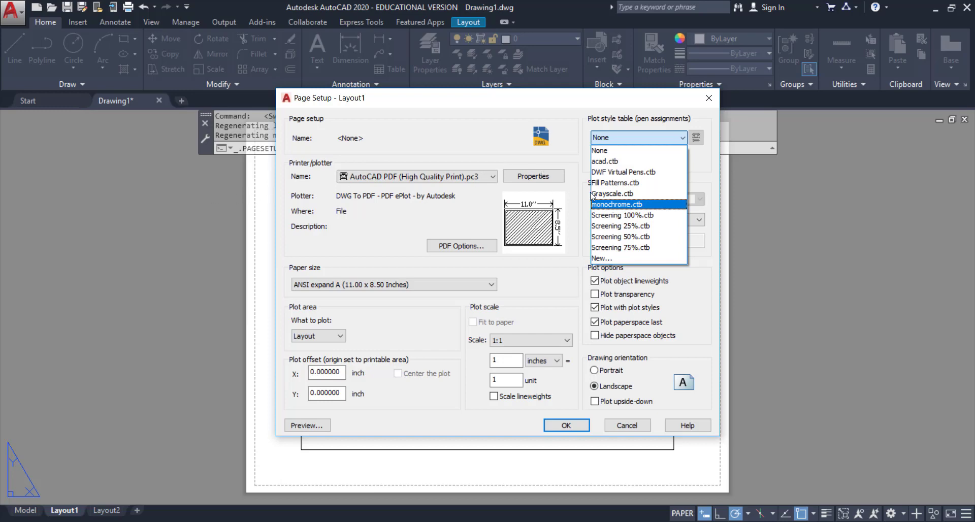
{"action": "left_click", "coordinate": [622, 204]}
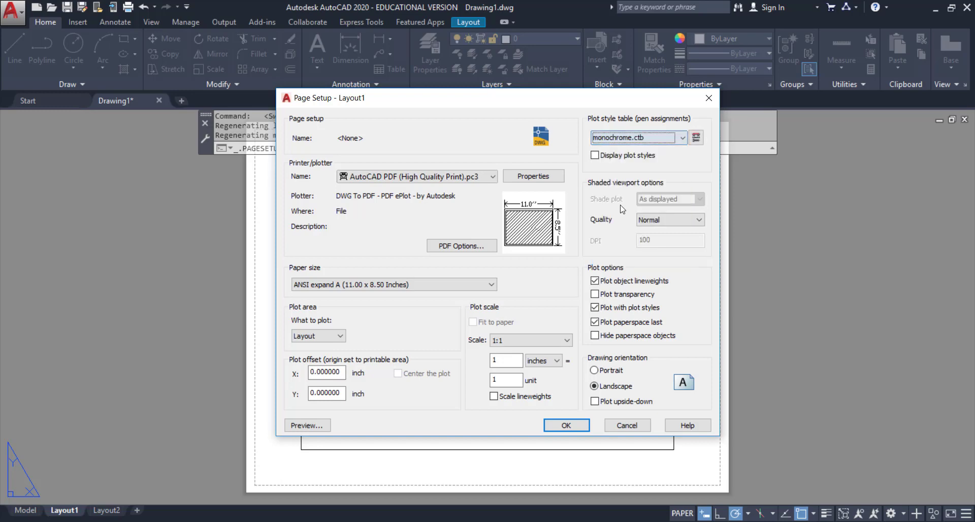
{"action": "left_click", "coordinate": [566, 426]}
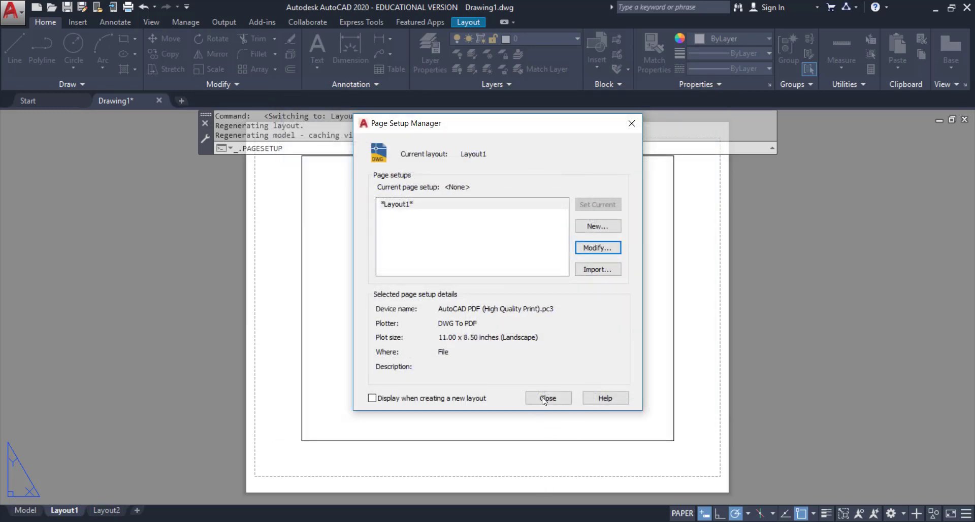
{"action": "left_click", "coordinate": [544, 399]}
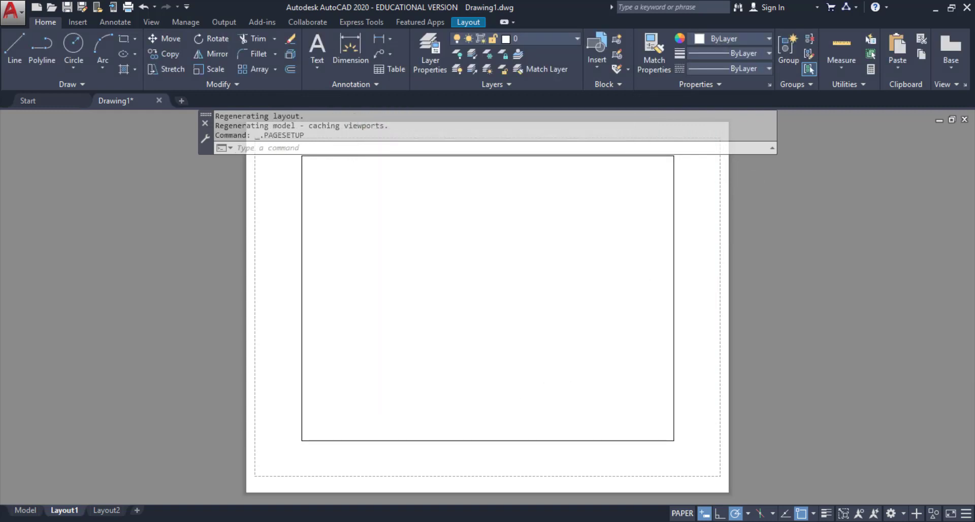
Move the viewport slightly down and to the left on the sheet by its centre grip and deselect it.
{"action": "scroll", "coordinate": [724, 226], "scroll_direction": "down", "scroll_amount": 2}
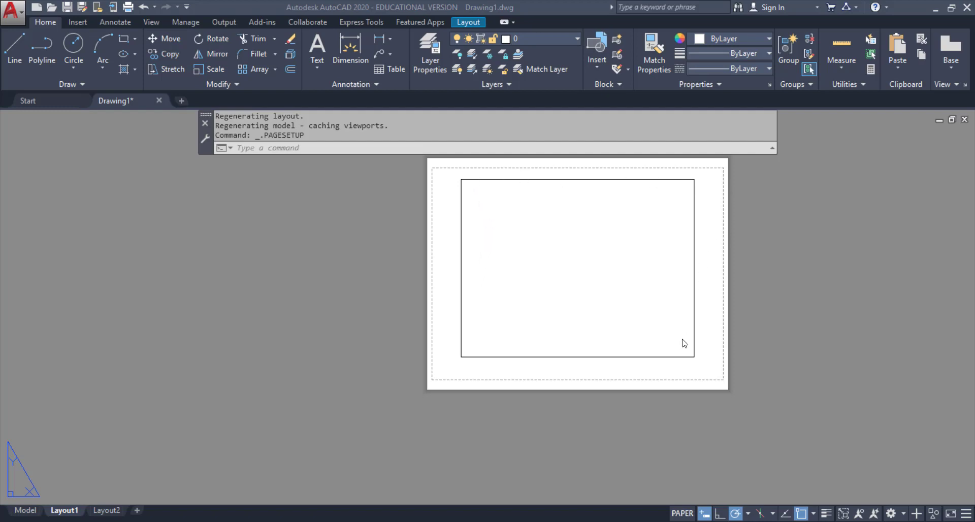
{"action": "scroll", "coordinate": [532, 260], "scroll_direction": "up", "scroll_amount": 2}
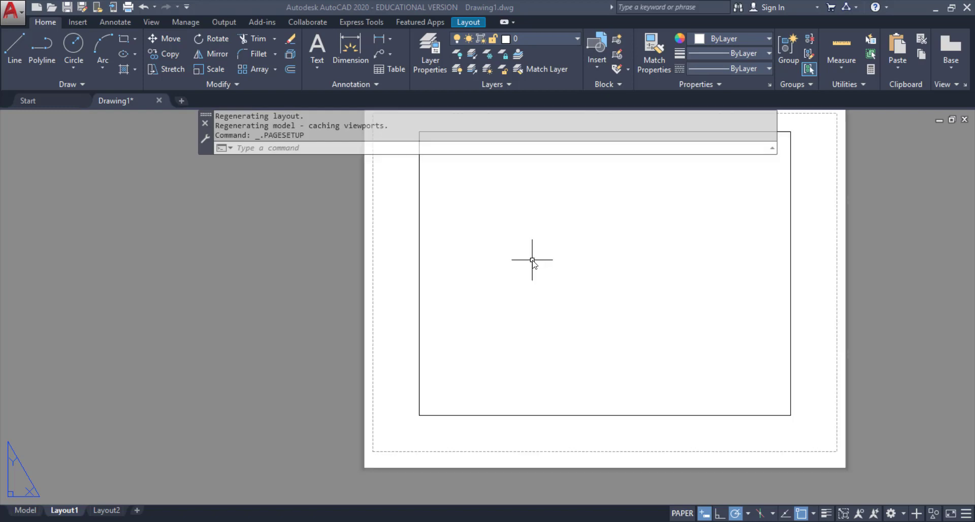
{"action": "left_click", "coordinate": [446, 415]}
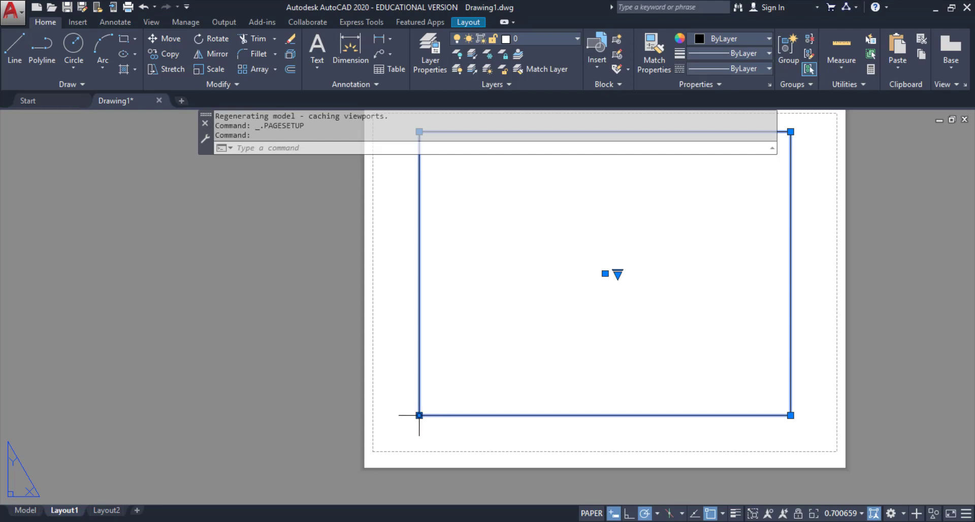
{"action": "left_click", "coordinate": [422, 417]}
{"action": "left_click", "coordinate": [485, 357]}
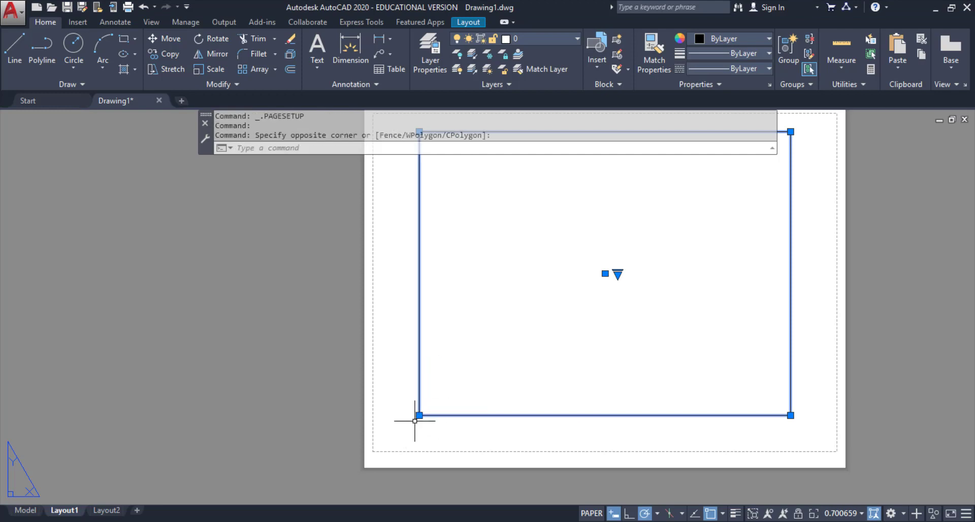
{"action": "left_click", "coordinate": [604, 273]}
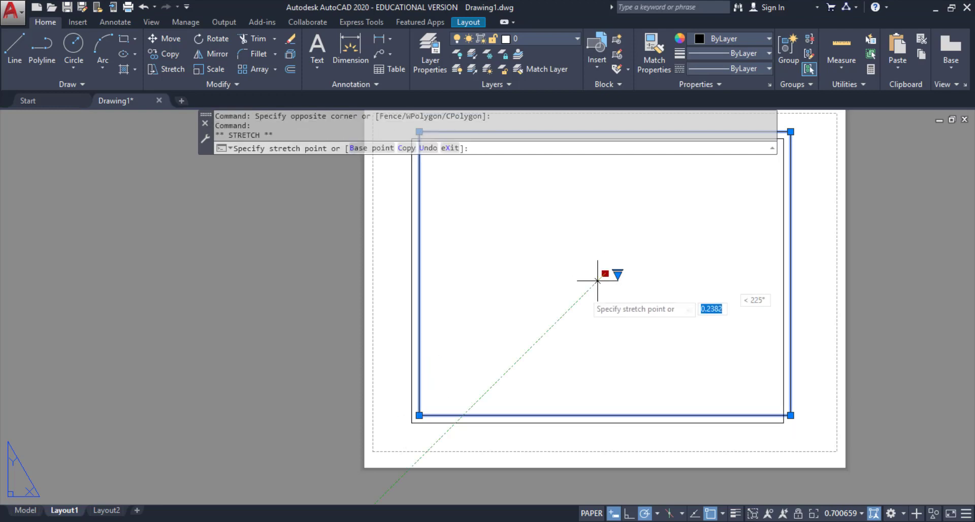
{"action": "left_click", "coordinate": [587, 291]}
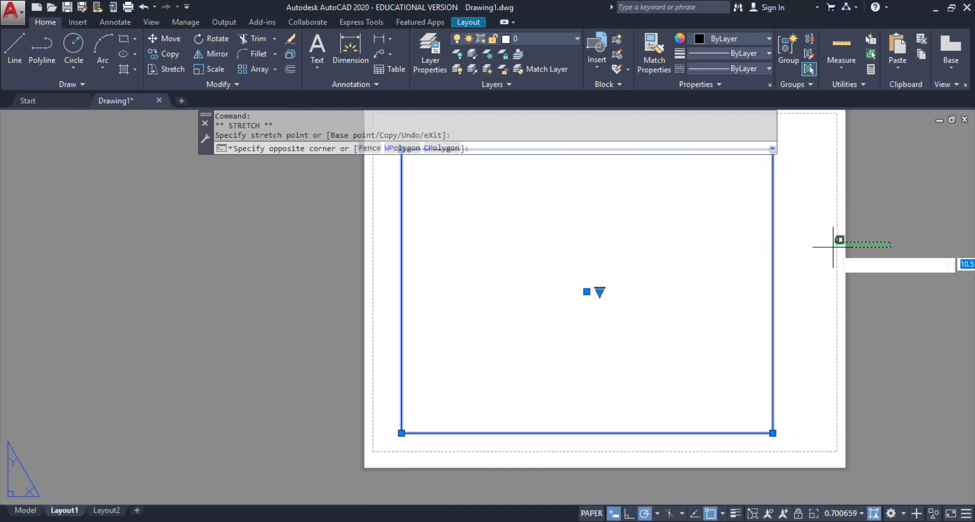
{"action": "key", "text": "Escape"}
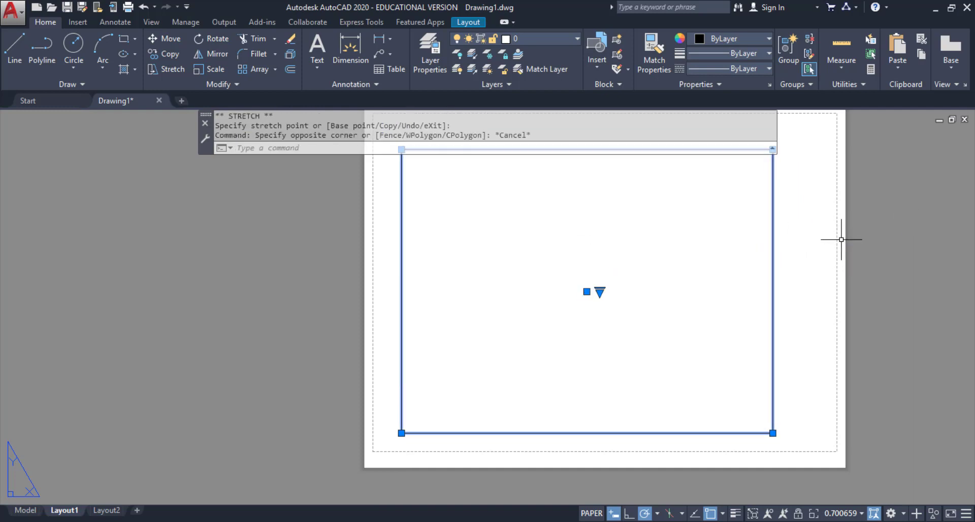
{"action": "key", "text": "Escape"}
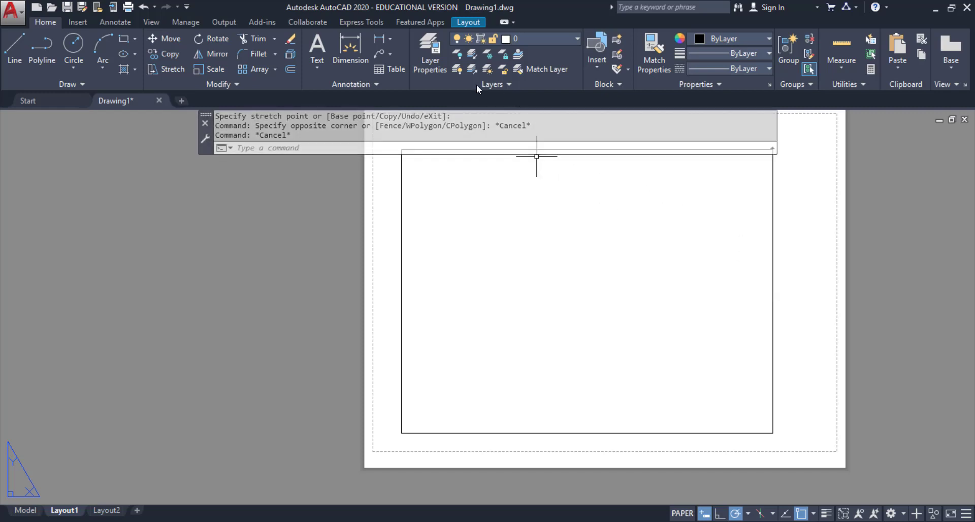
Create a new layer named Border and set its lineweight to 0.30 mm.
{"action": "left_click", "coordinate": [437, 54]}
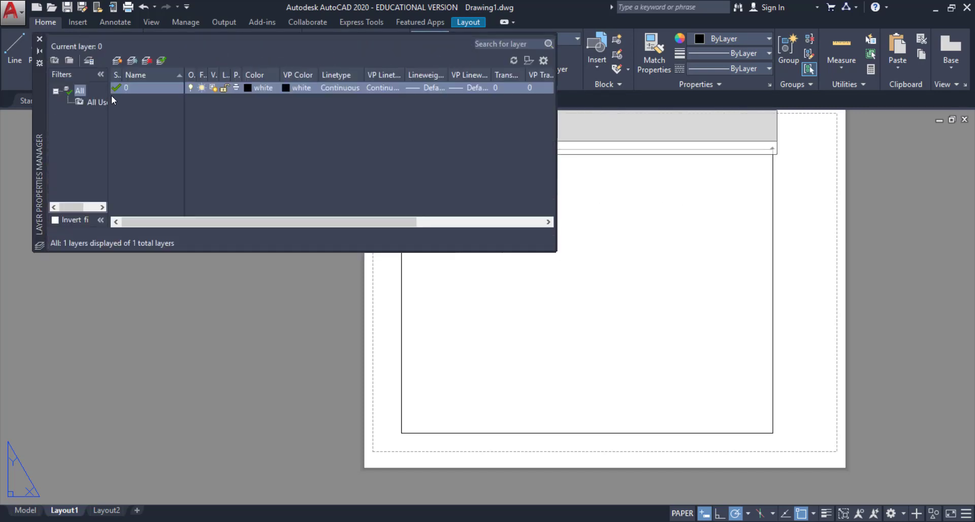
{"action": "left_click", "coordinate": [118, 61]}
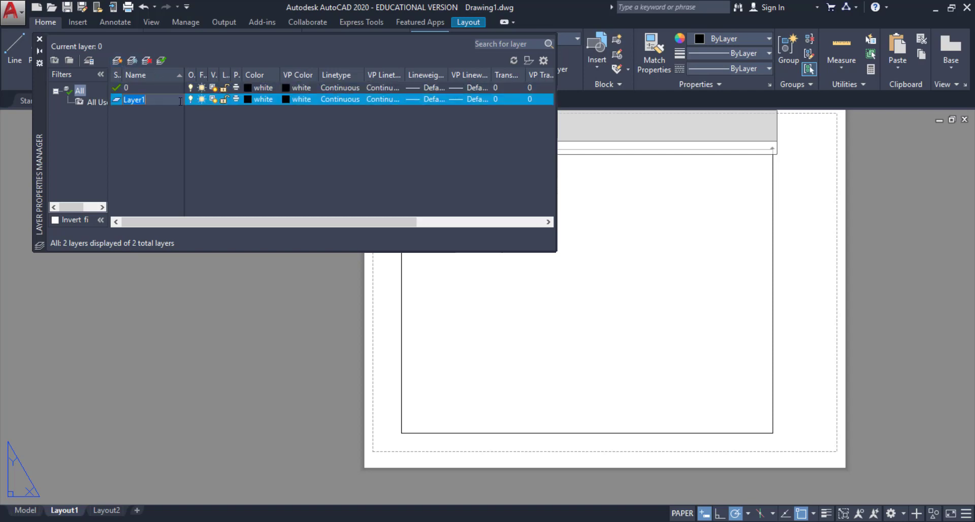
{"action": "type", "text": "Border"}
{"action": "left_click", "coordinate": [412, 100]}
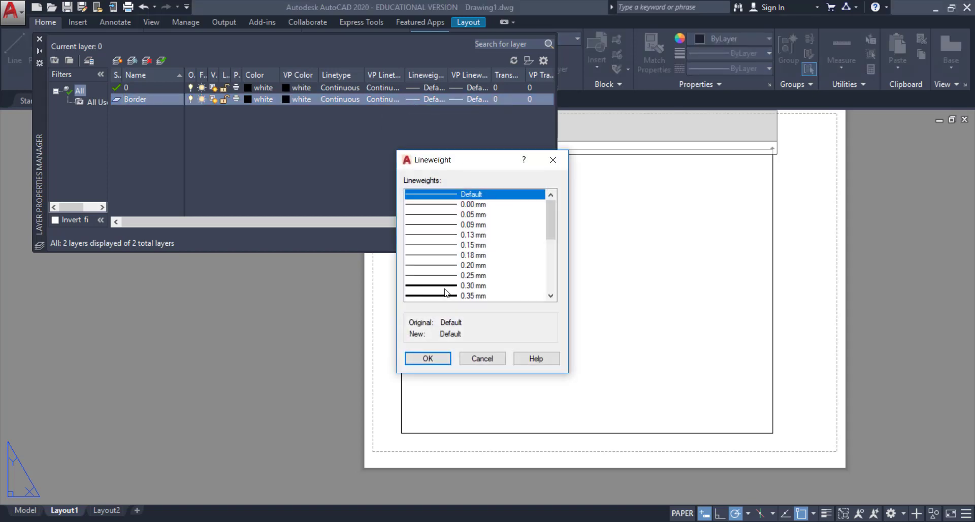
{"action": "left_click", "coordinate": [447, 286]}
{"action": "left_click", "coordinate": [432, 357]}
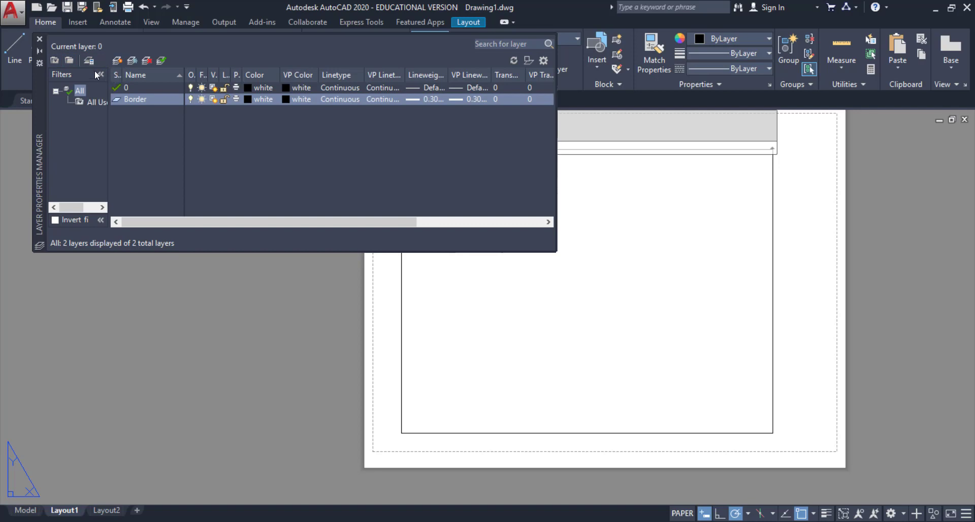
Add a second layer named ViewPort and turn off its plotting.
{"action": "left_click", "coordinate": [118, 61]}
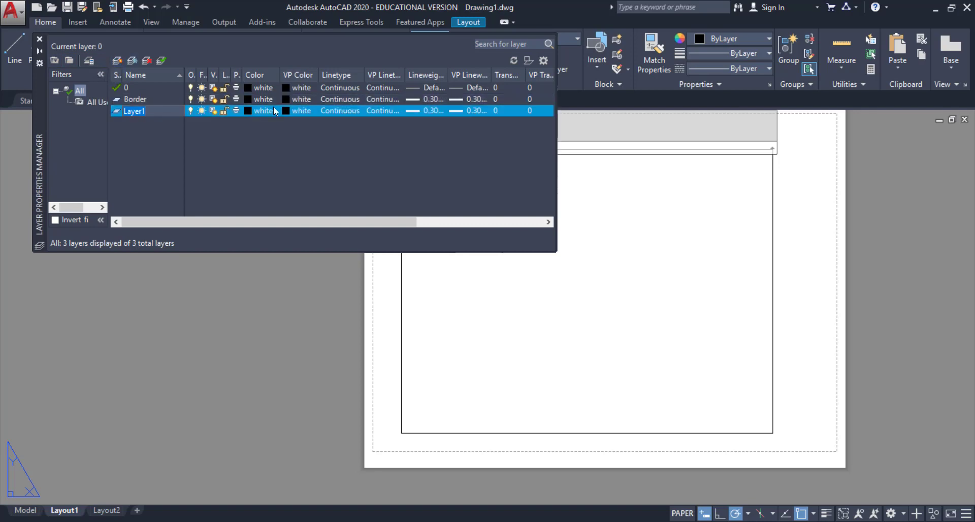
{"action": "type", "text": "ViewPort"}
{"action": "left_click", "coordinate": [237, 111]}
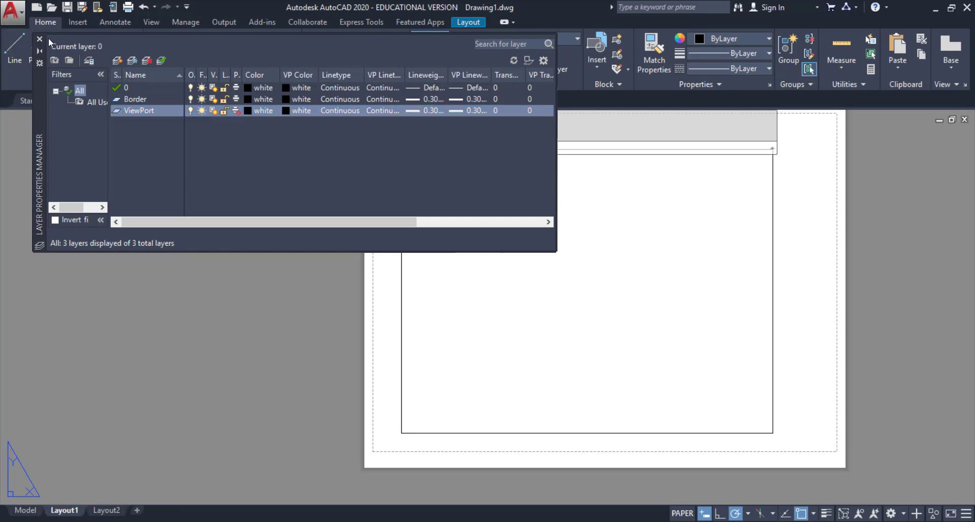
Make Border the current layer and close the Layer Properties Manager.
{"action": "left_click", "coordinate": [118, 99]}
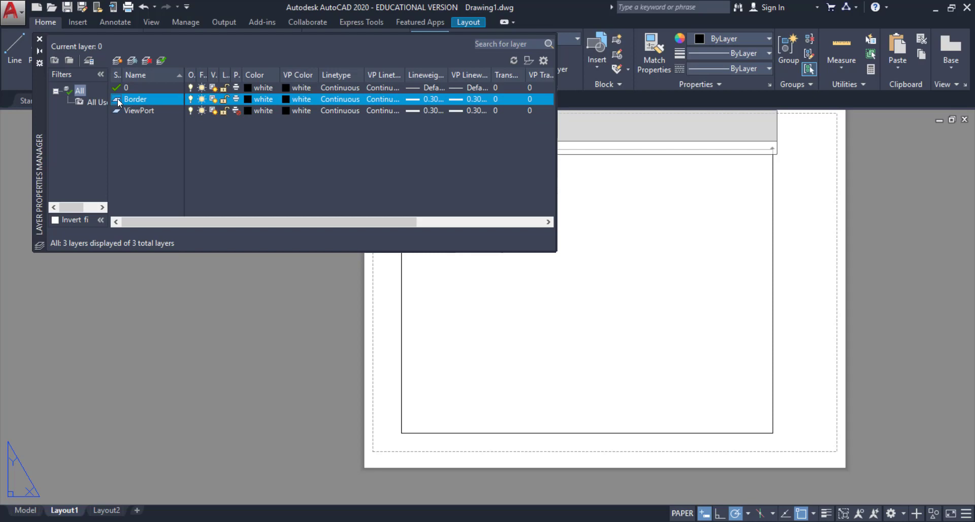
{"action": "double_click", "coordinate": [117, 99]}
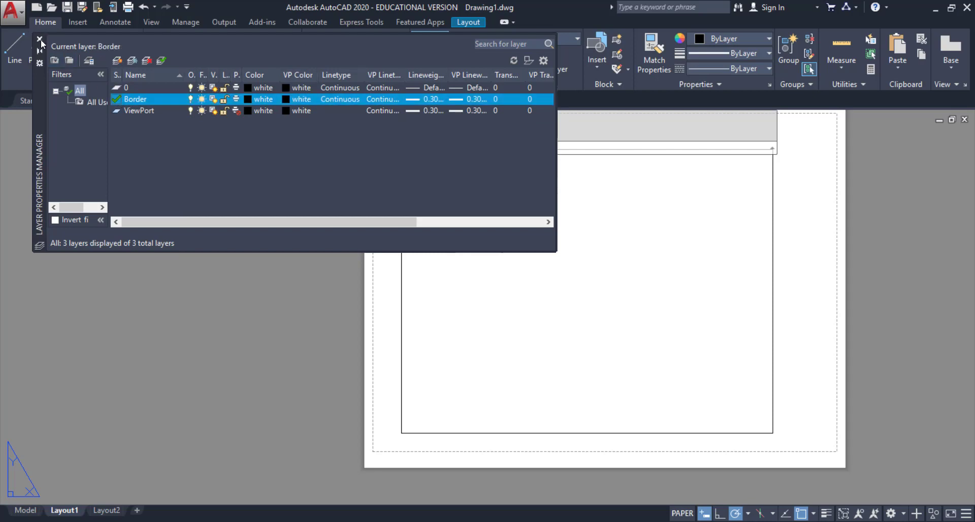
{"action": "left_click", "coordinate": [39, 38]}
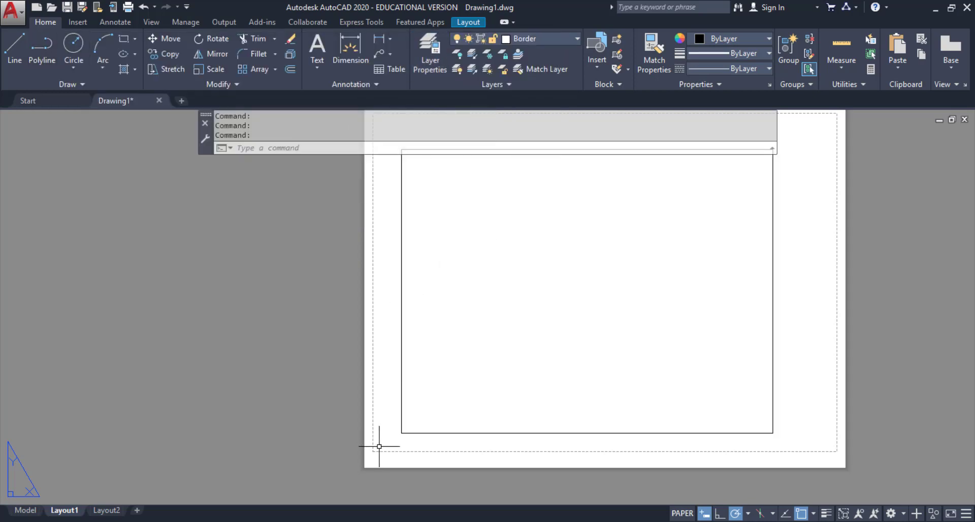
Draw a border rectangle on the sheet from corner 0,0 to opposite corner 10.61,7.71.
{"action": "left_click", "coordinate": [124, 39]}
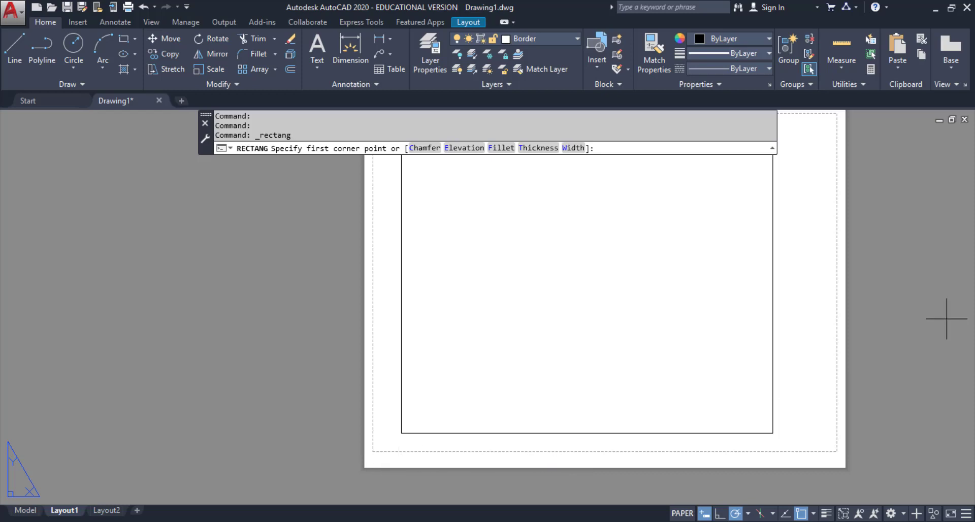
{"action": "type", "text": "0,0"}
{"action": "key", "text": "Return"}
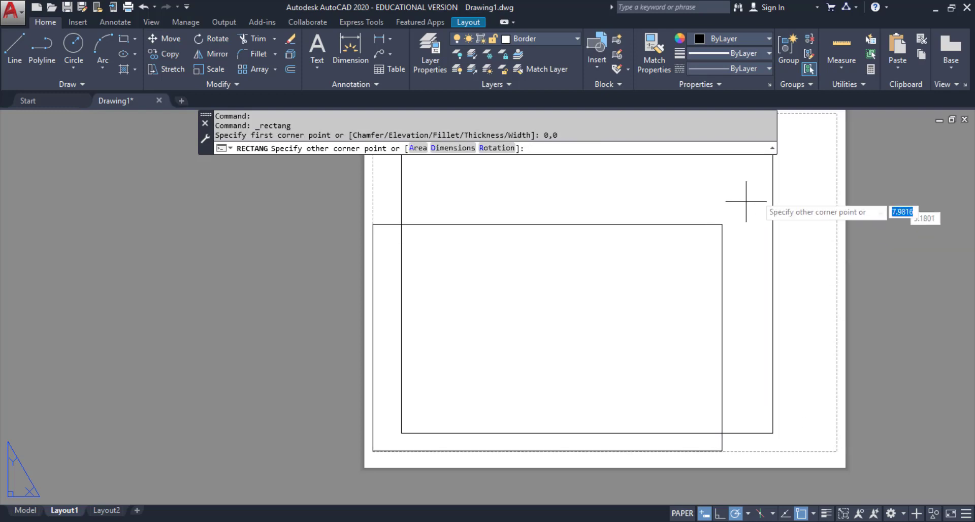
{"action": "middle_click_drag", "start_coordinate": [836, 142], "coordinate": [812, 186]}
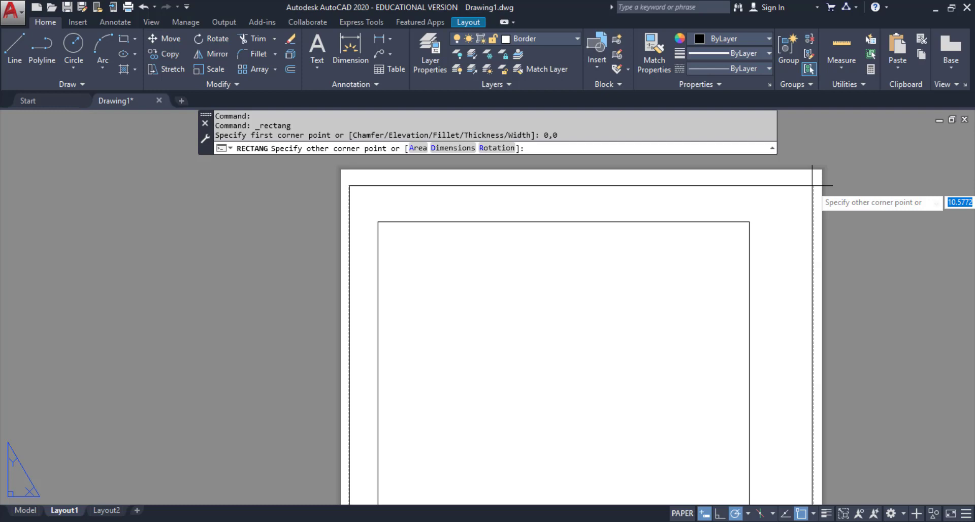
{"action": "type", "text": "10.61"}
{"action": "key", "text": "Tab"}
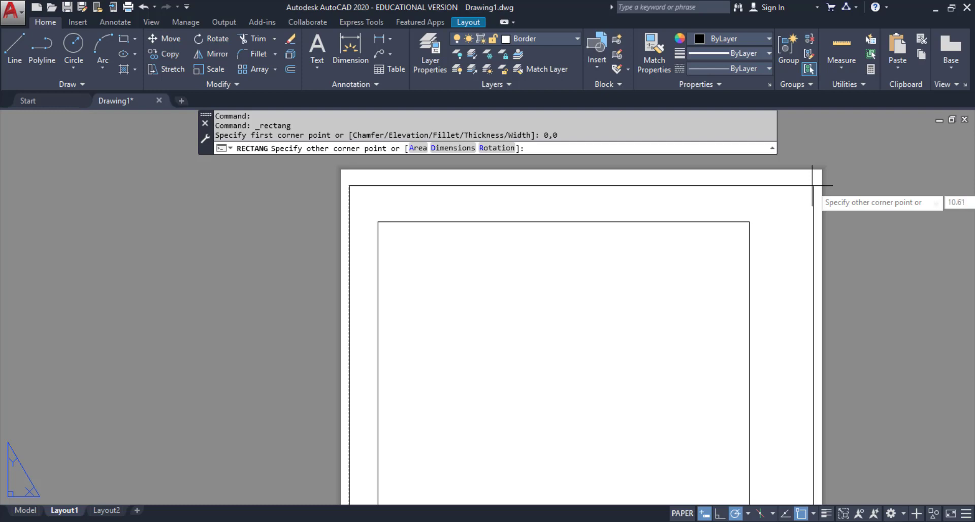
{"action": "key", "text": "Return"}
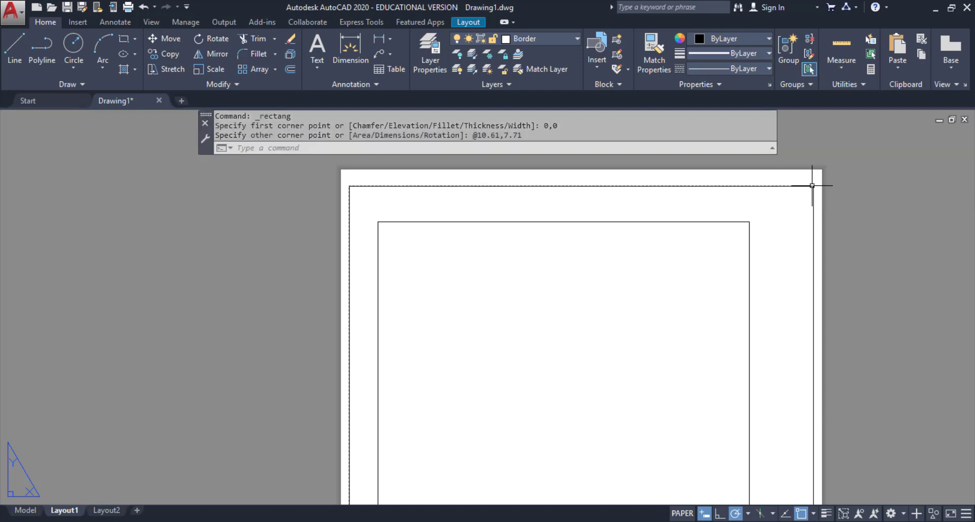
{"action": "key", "text": "Escape"}
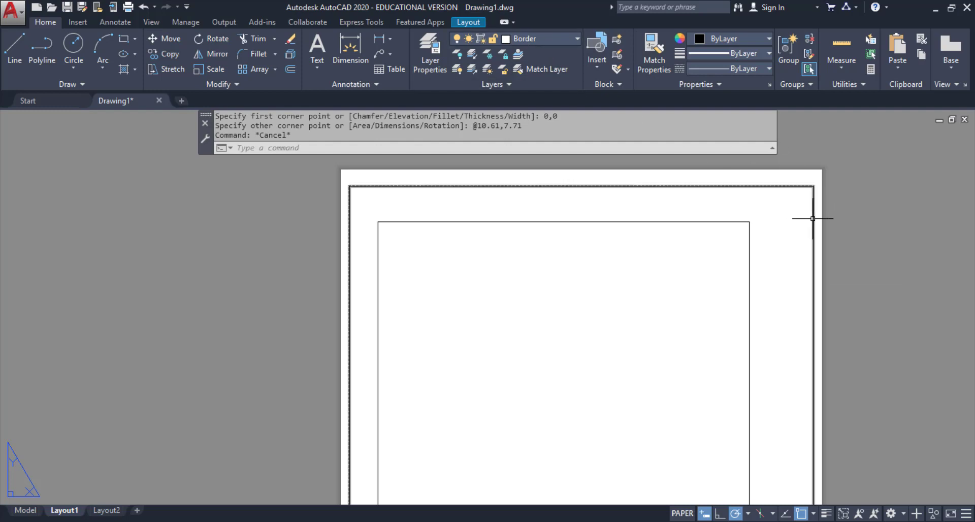
Check the drawing units, keeping Decimal as the length type and Inches as the insertion scale, and accept.
{"action": "mouse_move", "coordinate": [812, 219]}
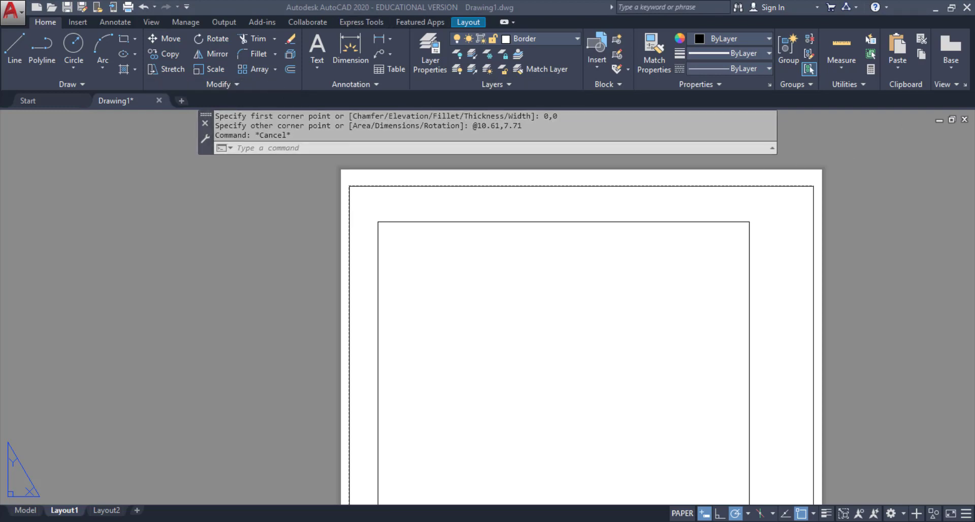
{"action": "left_click", "coordinate": [385, 202]}
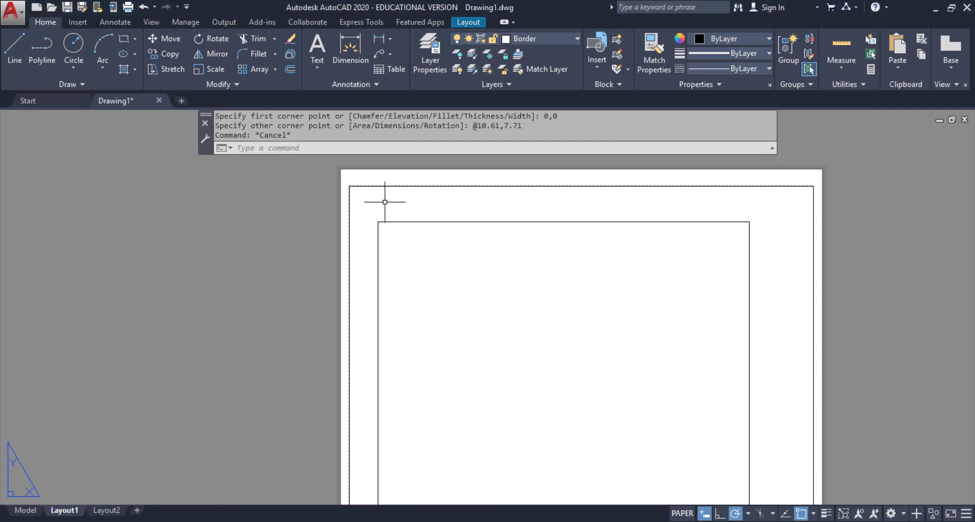
{"action": "type", "text": "untis"}
{"action": "key", "text": "Return"}
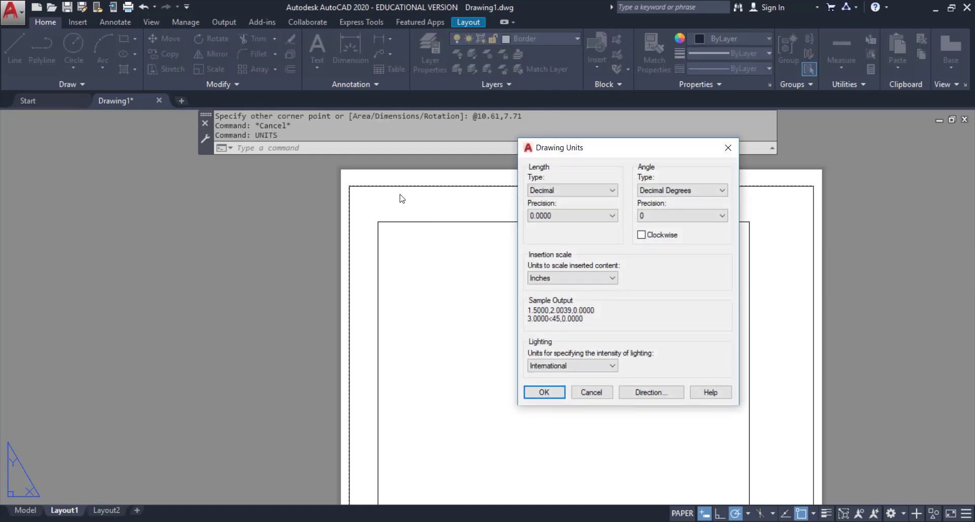
{"action": "left_click", "coordinate": [558, 278]}
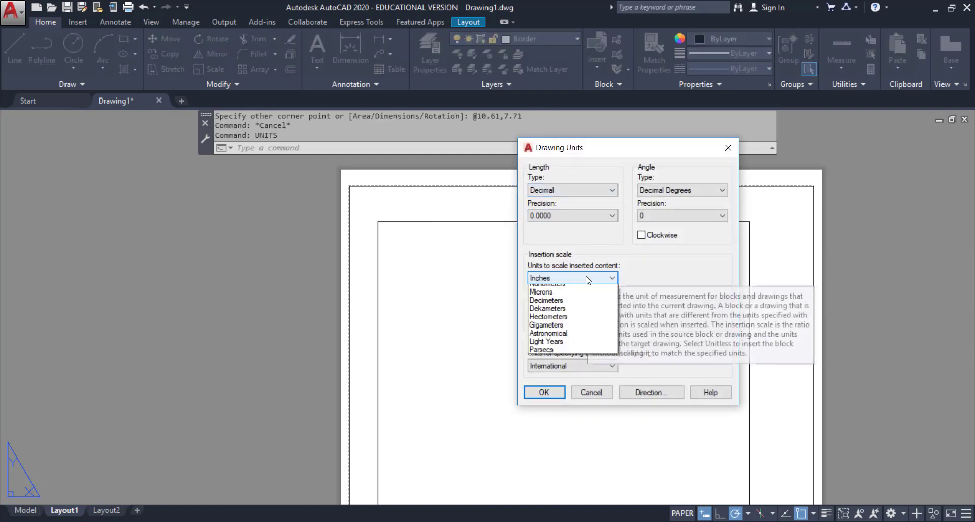
{"action": "left_click", "coordinate": [547, 303]}
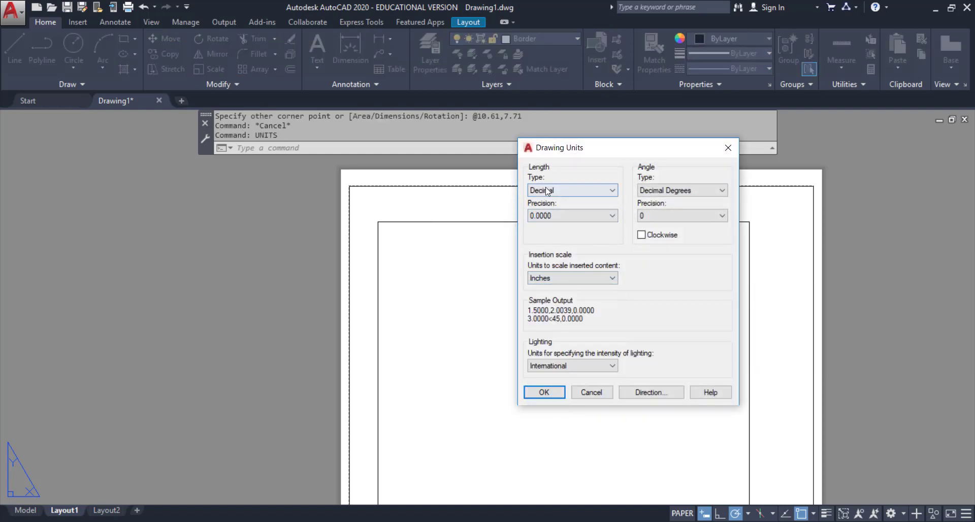
{"action": "left_click", "coordinate": [574, 193]}
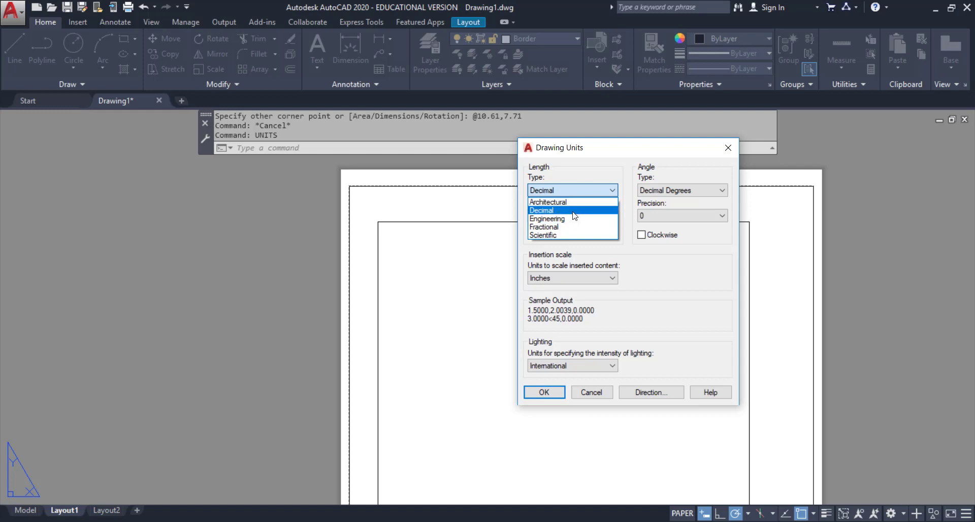
{"action": "left_click", "coordinate": [573, 210]}
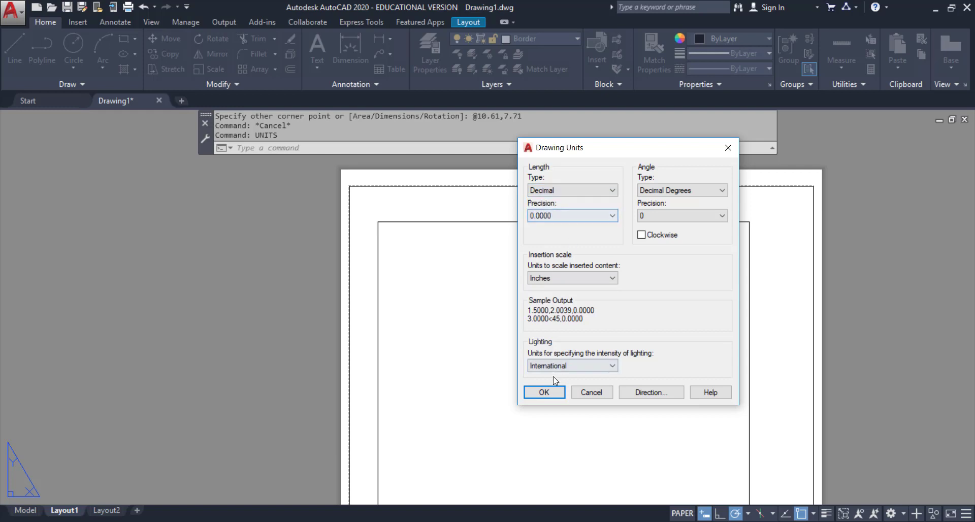
{"action": "left_click", "coordinate": [544, 392]}
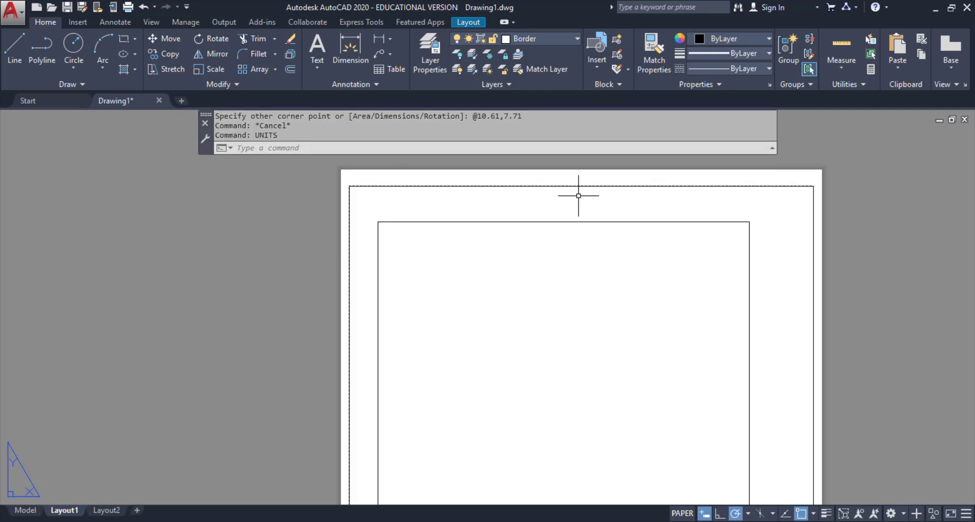
Reopen the drawing units, choose Inches for scaling inserted content and accept.
{"action": "type", "text": "untts"}
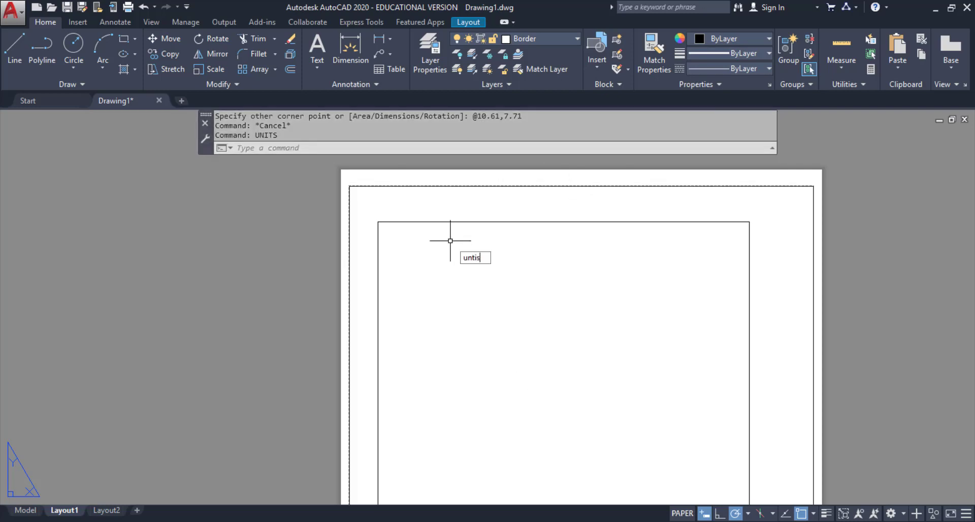
{"action": "key", "text": "Return"}
{"action": "left_click", "coordinate": [584, 279]}
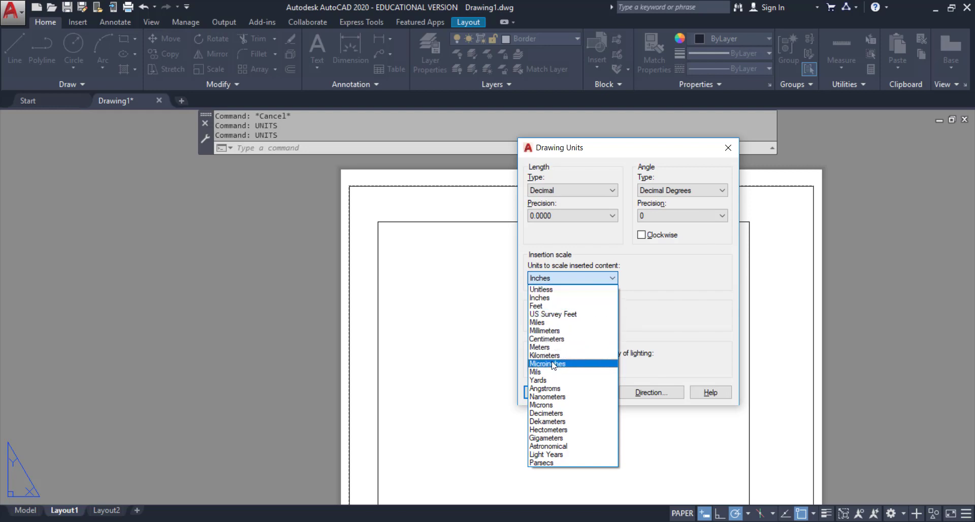
{"action": "left_click", "coordinate": [549, 298]}
{"action": "left_click", "coordinate": [543, 392]}
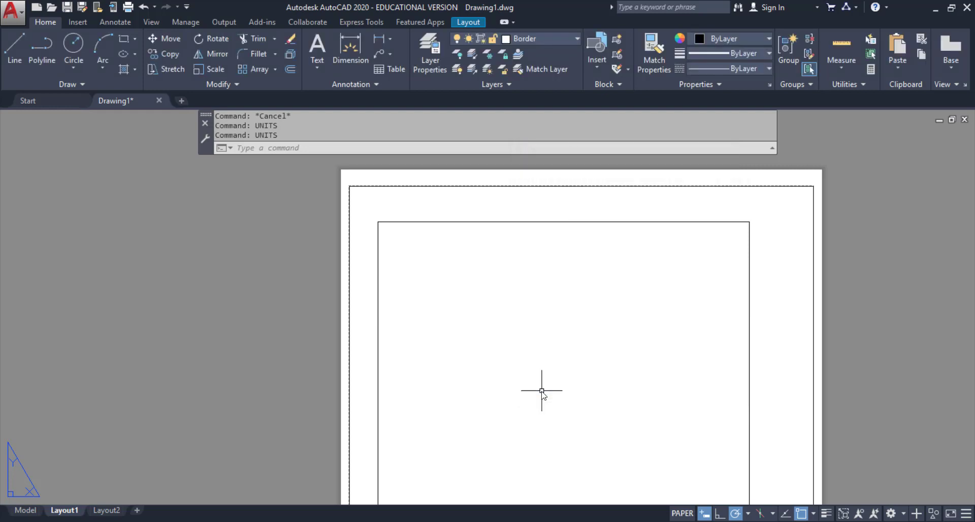
Offset the border rectangle inward by 1/16 and end the Offset command.
{"action": "middle_click_drag", "start_coordinate": [823, 348], "coordinate": [789, 310]}
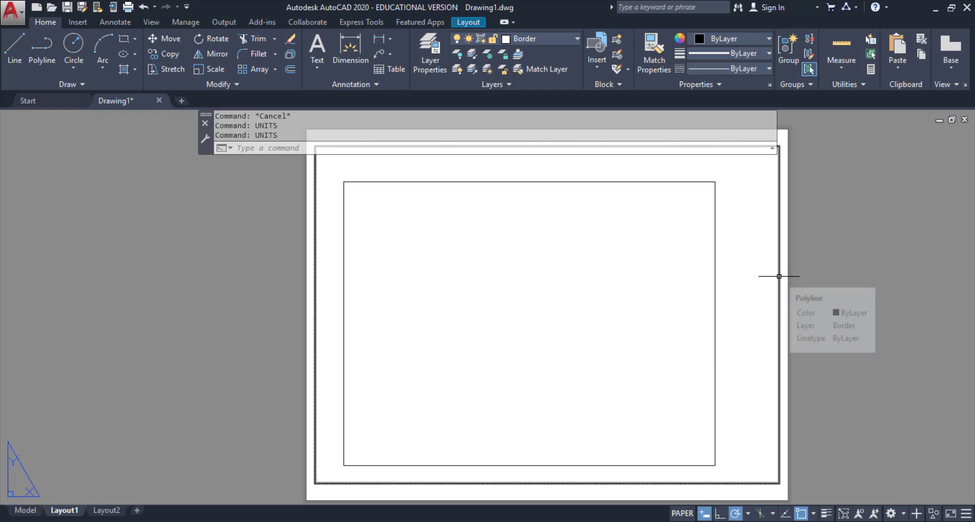
{"action": "left_click", "coordinate": [290, 69]}
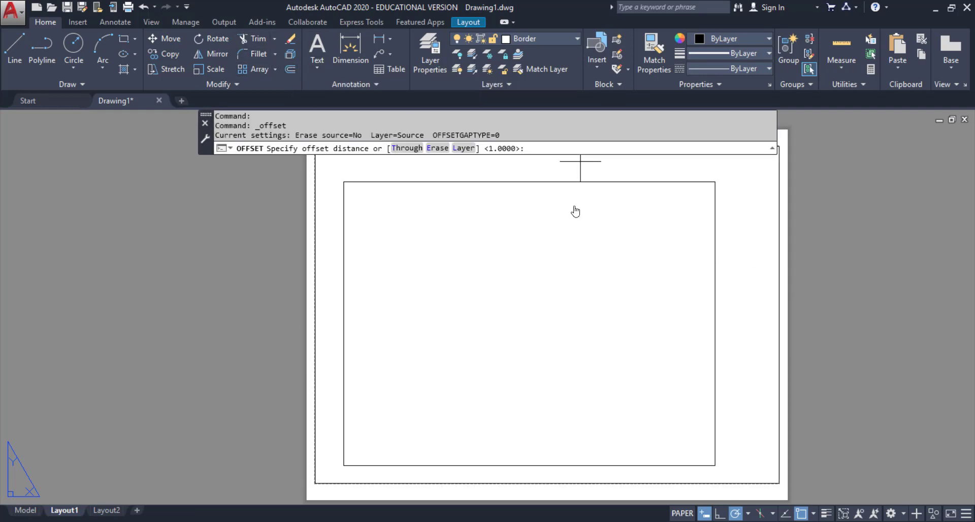
{"action": "type", "text": "1/16"}
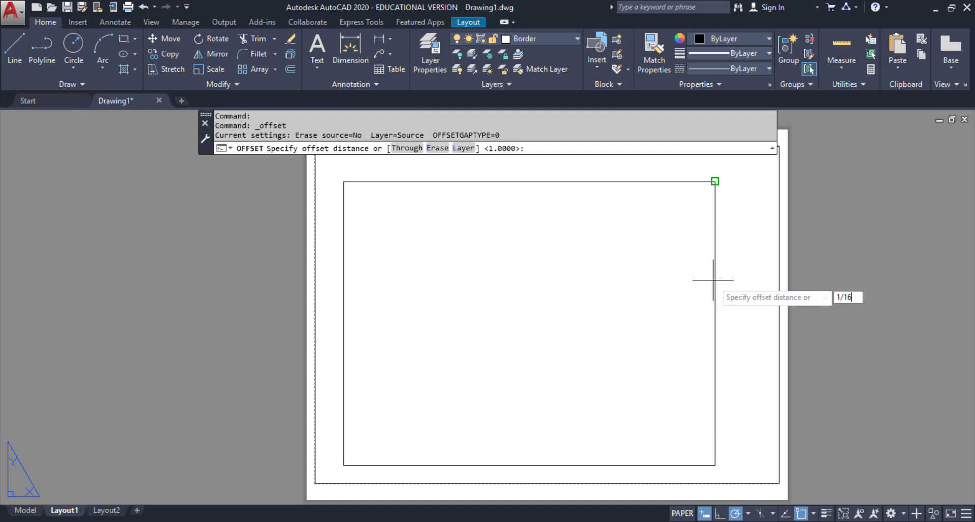
{"action": "key", "text": "Return"}
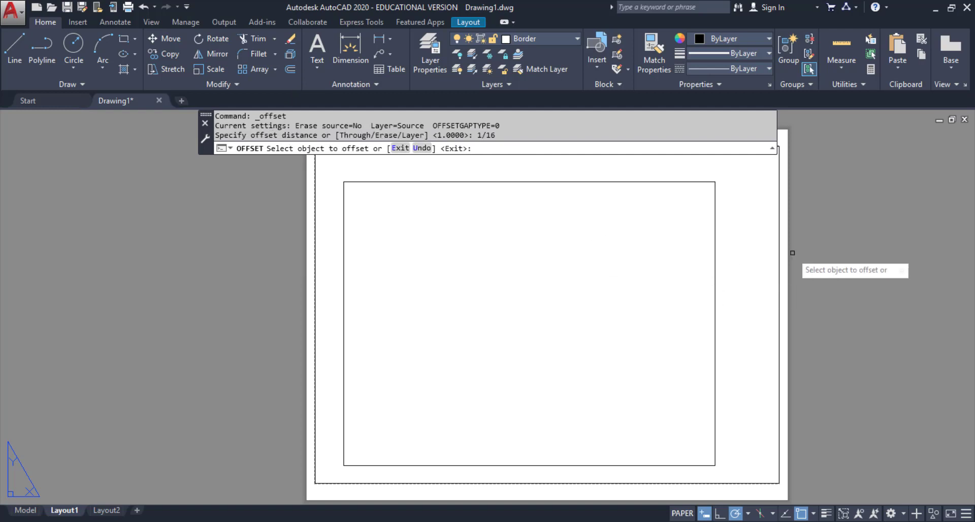
{"action": "left_click", "coordinate": [779, 247]}
{"action": "left_click", "coordinate": [764, 249]}
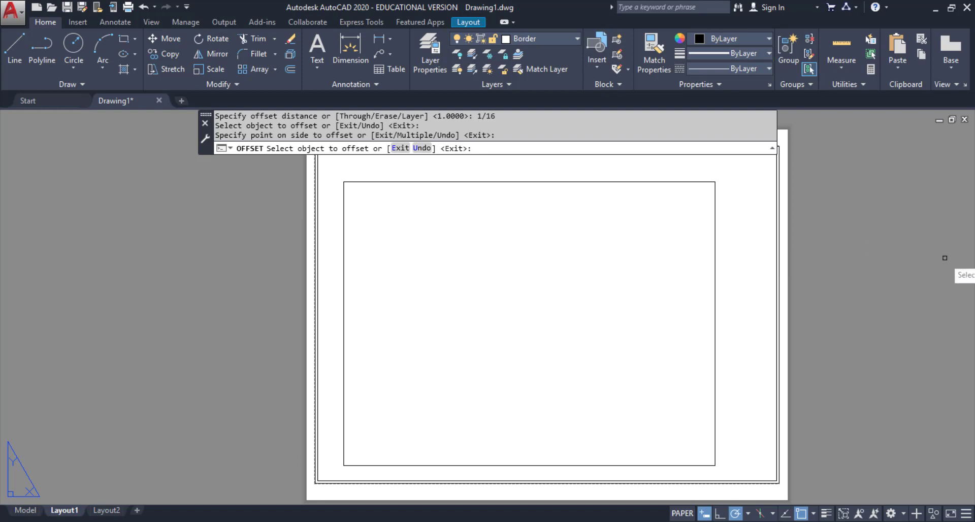
{"action": "scroll", "coordinate": [769, 266], "scroll_direction": "up", "scroll_amount": 1}
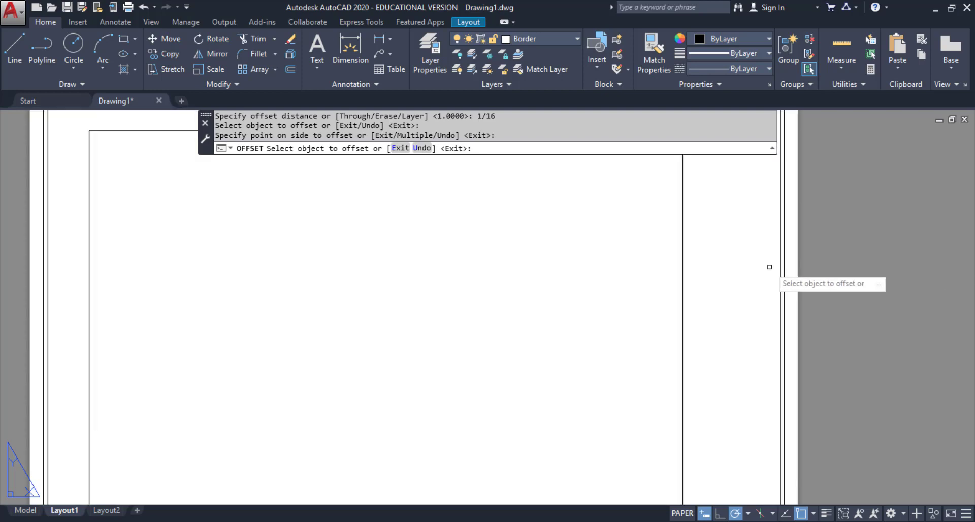
{"action": "key", "text": "Escape"}
Set the global width of the outer border rectangle to 1/32 in its properties and close them.
{"action": "left_click", "coordinate": [785, 245]}
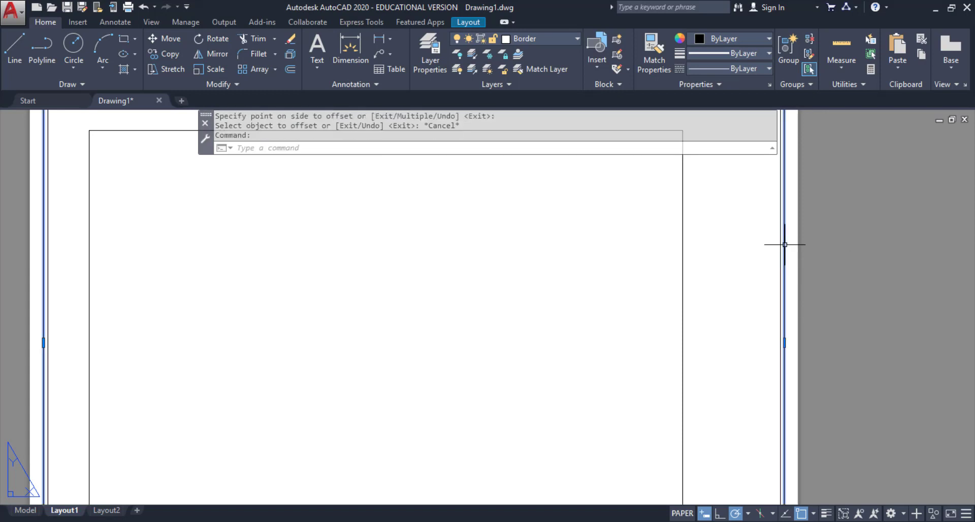
{"action": "right_click", "coordinate": [785, 245]}
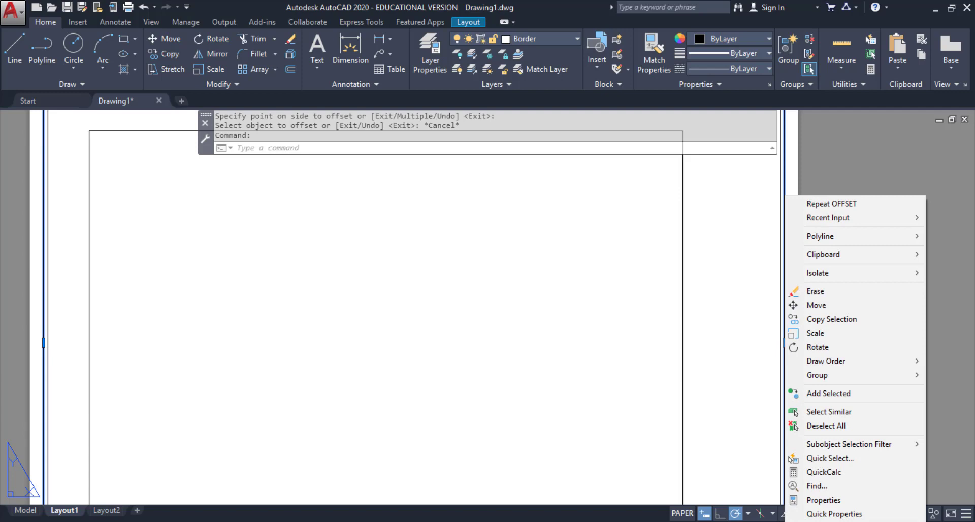
{"action": "left_click", "coordinate": [827, 502]}
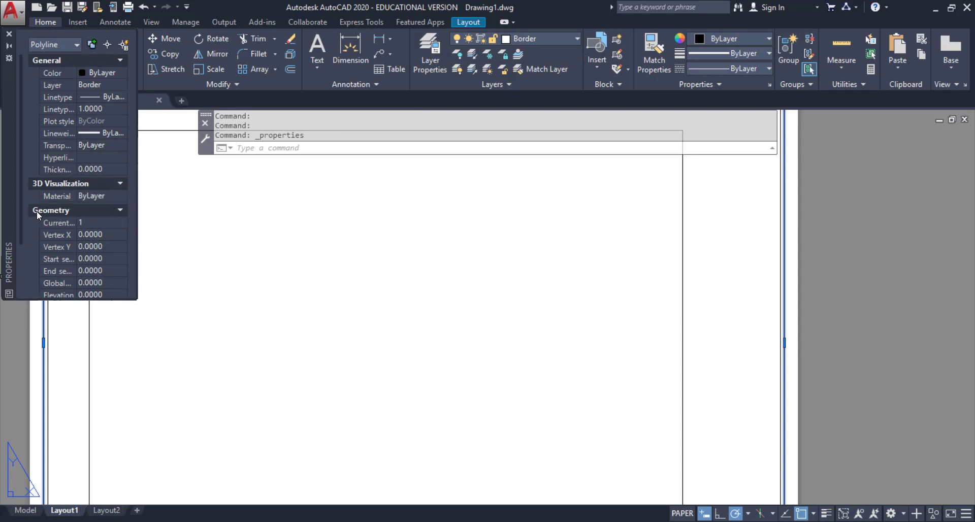
{"action": "scroll", "coordinate": [64, 285], "scroll_direction": "down", "scroll_amount": 3}
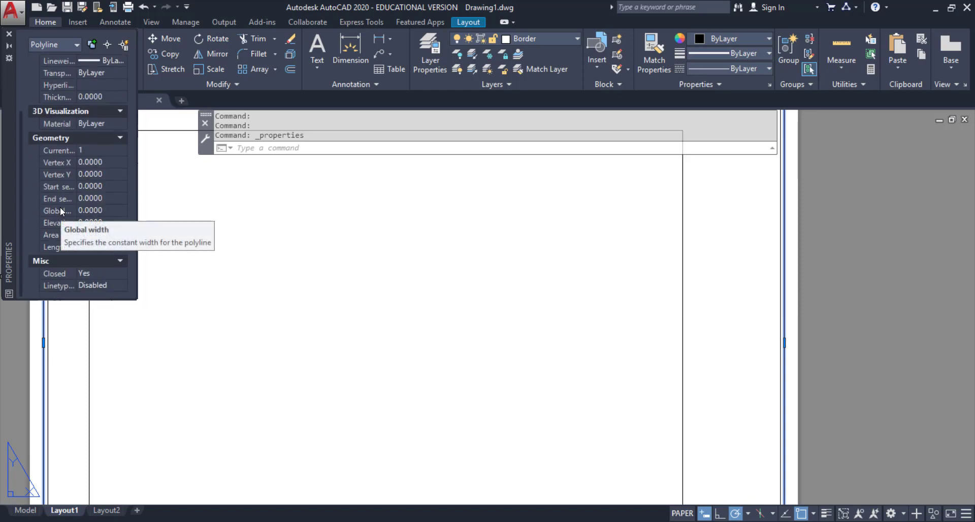
{"action": "left_click", "coordinate": [82, 209]}
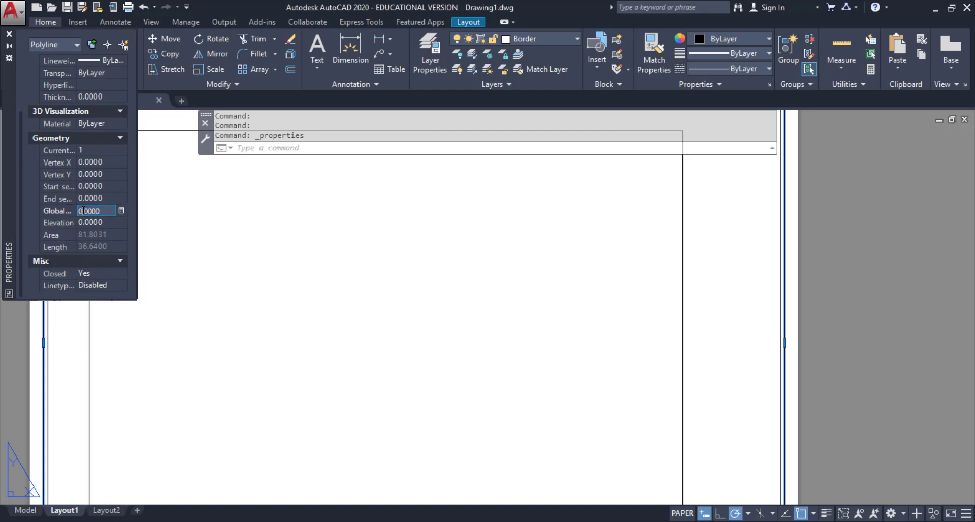
{"action": "type", "text": "1/32"}
{"action": "key", "text": "Tab"}
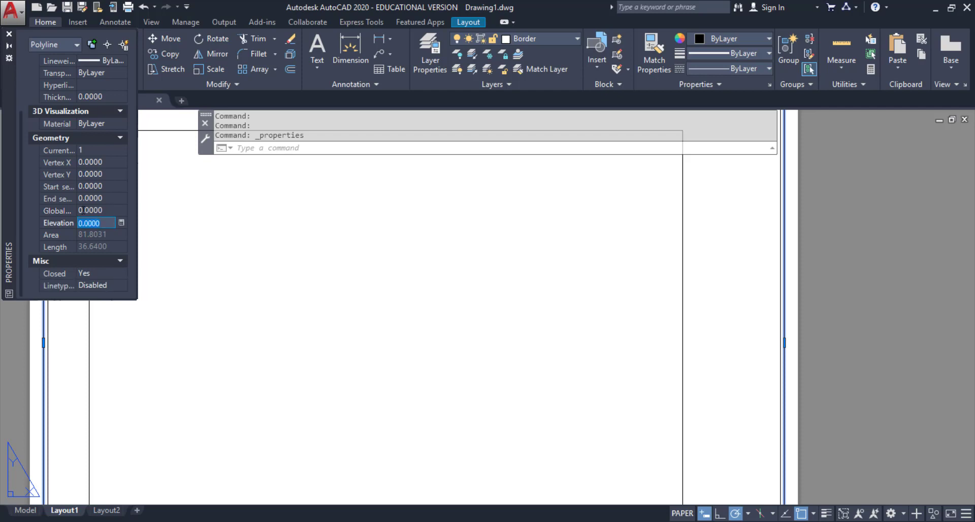
{"action": "left_click", "coordinate": [94, 211]}
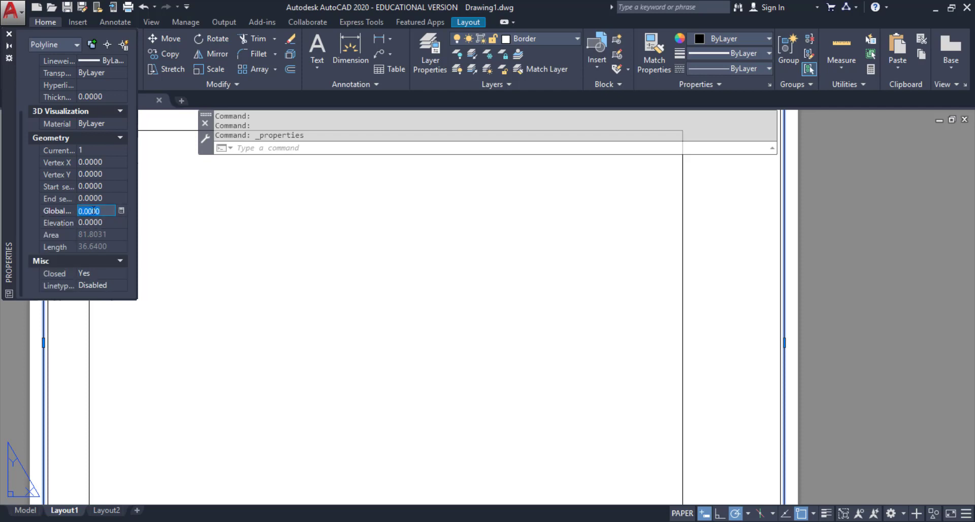
{"action": "key", "text": "BackSpace"}
{"action": "key", "text": "Tab"}
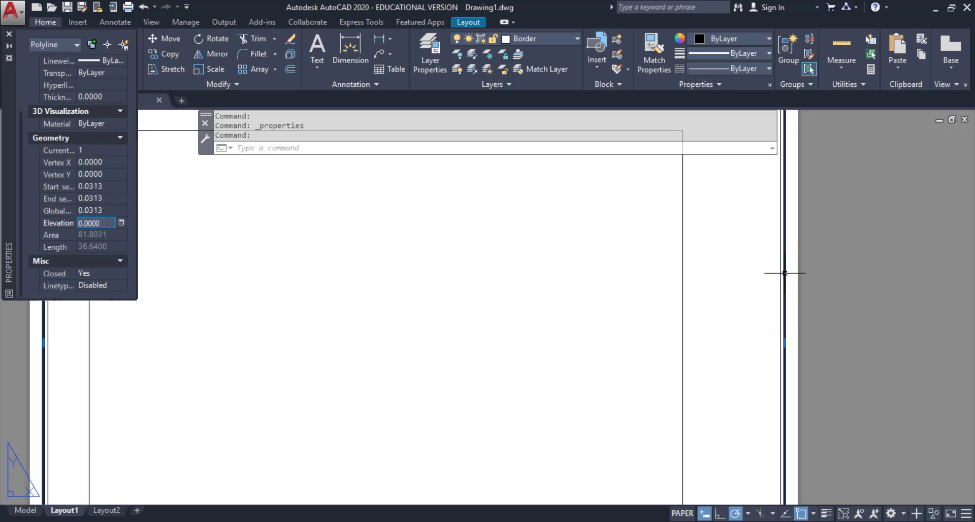
{"action": "left_click", "coordinate": [10, 34]}
{"action": "scroll", "coordinate": [745, 355], "scroll_direction": "down", "scroll_amount": 2}
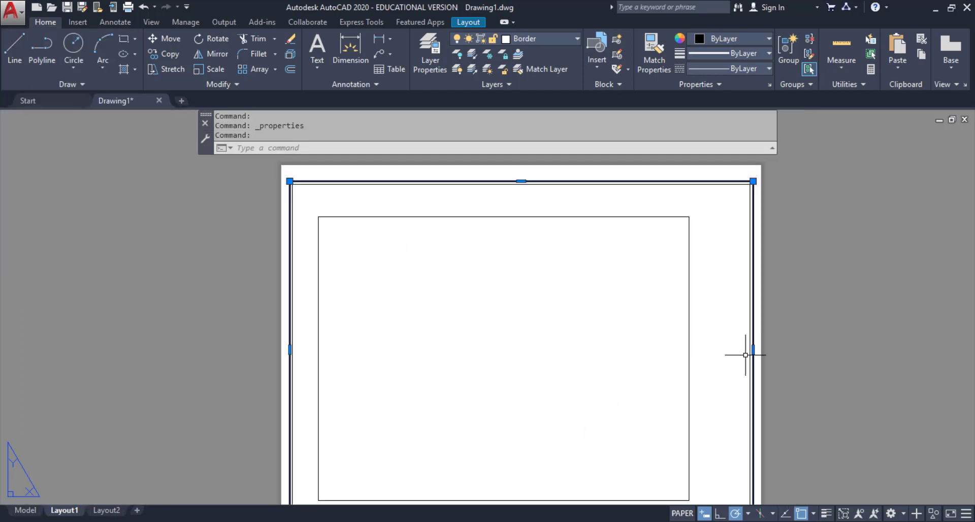
{"action": "left_click", "coordinate": [800, 292]}
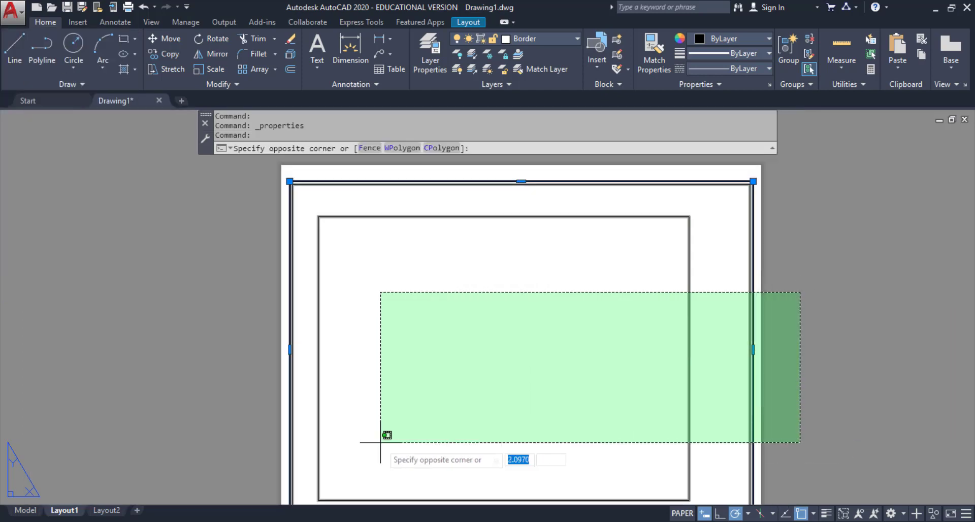
{"action": "key", "text": "Escape"}
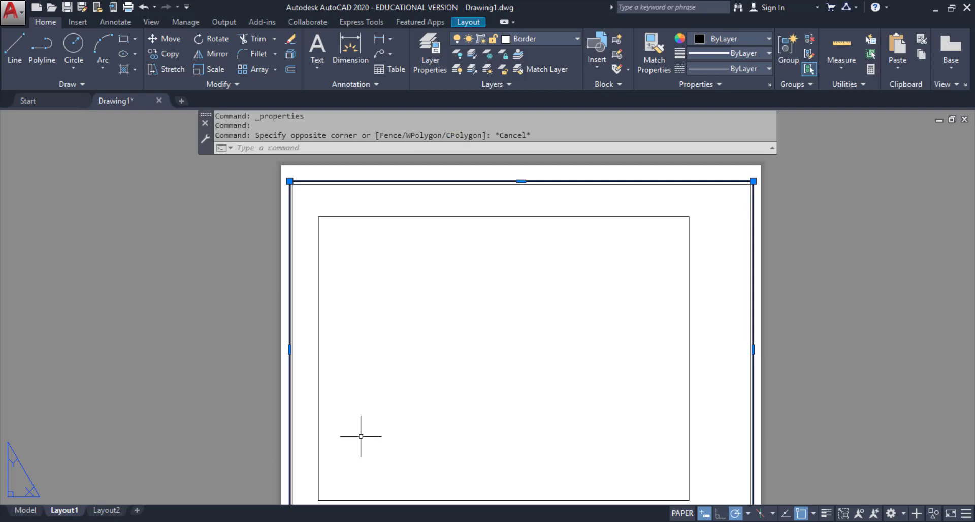
{"action": "middle_click_drag", "start_coordinate": [788, 360], "coordinate": [768, 326]}
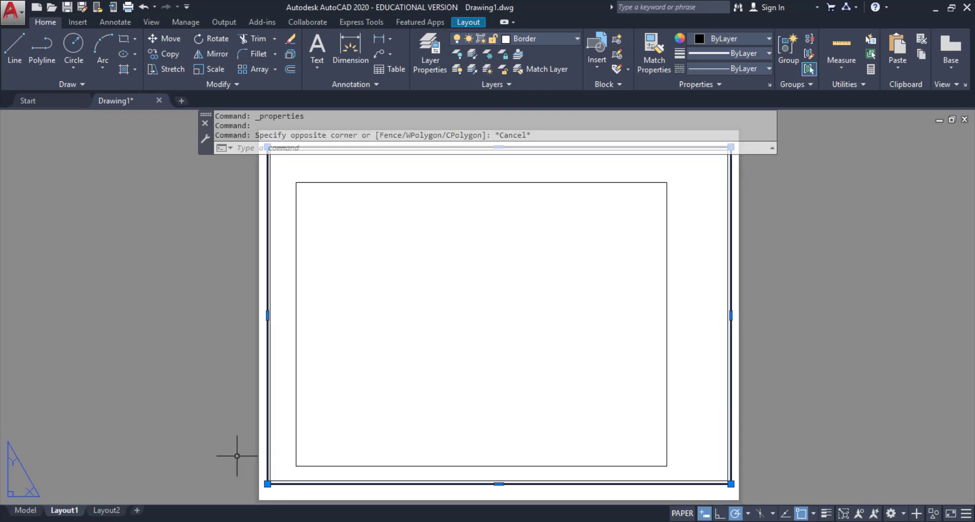
Rename Layout1 as "ANSI Expend 11 x 8.5".
{"action": "double_click", "coordinate": [65, 511]}
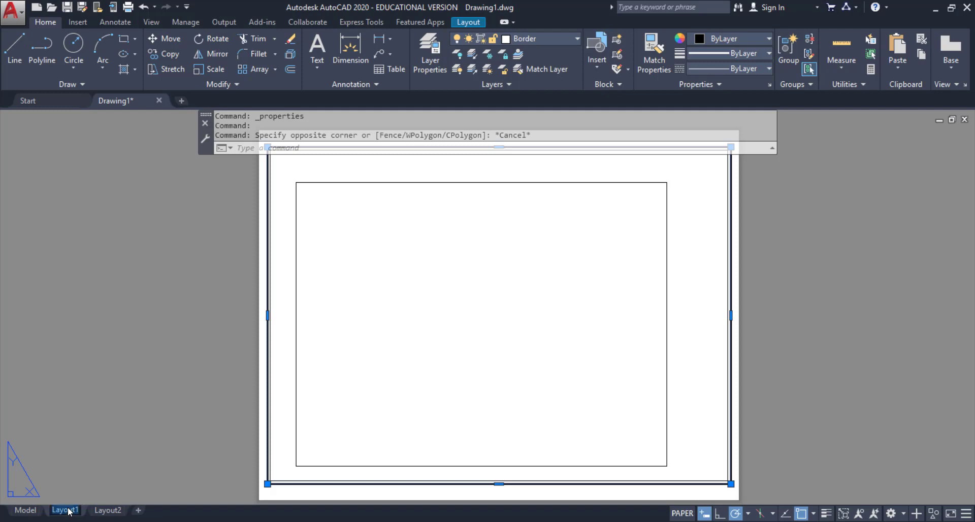
{"action": "left_click", "coordinate": [84, 468]}
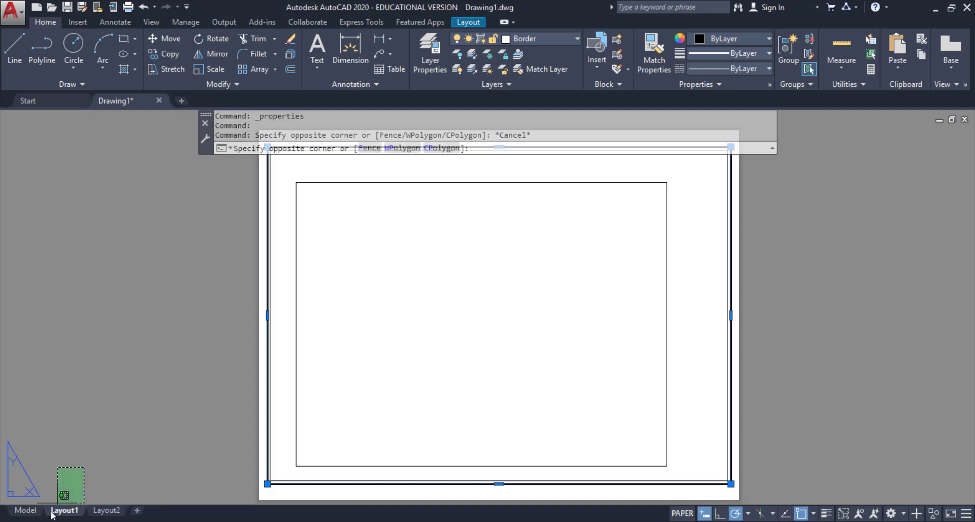
{"action": "right_click", "coordinate": [62, 512]}
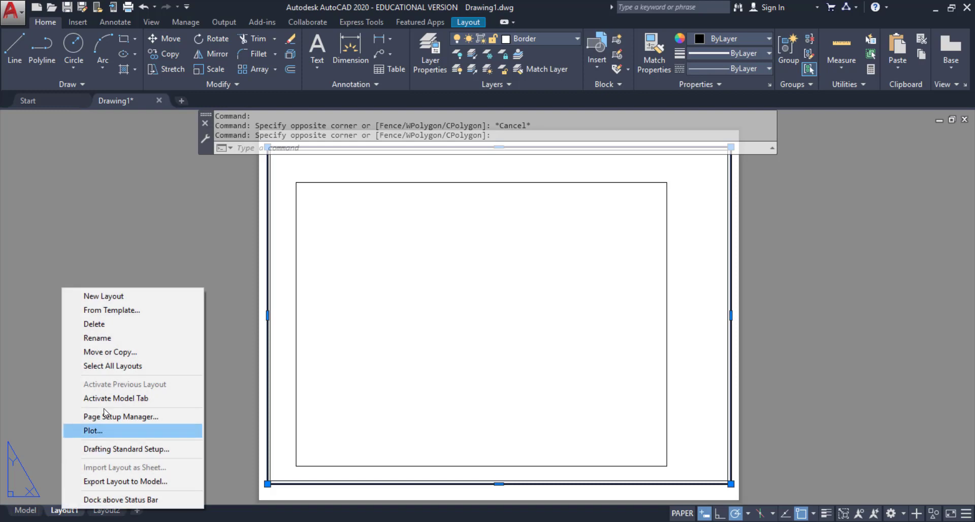
{"action": "left_click", "coordinate": [122, 335]}
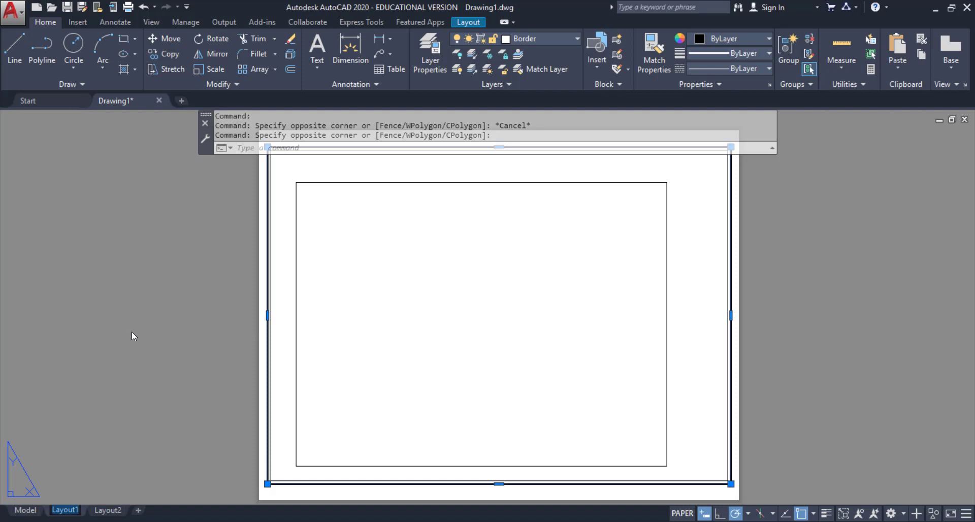
{"action": "type", "text": "ANSI"}
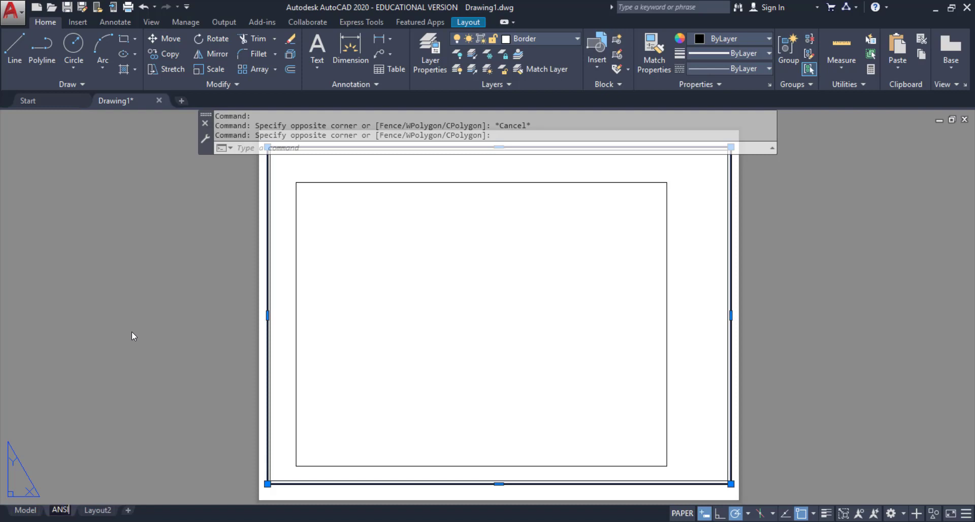
{"action": "type", "text": " Expend 11"}
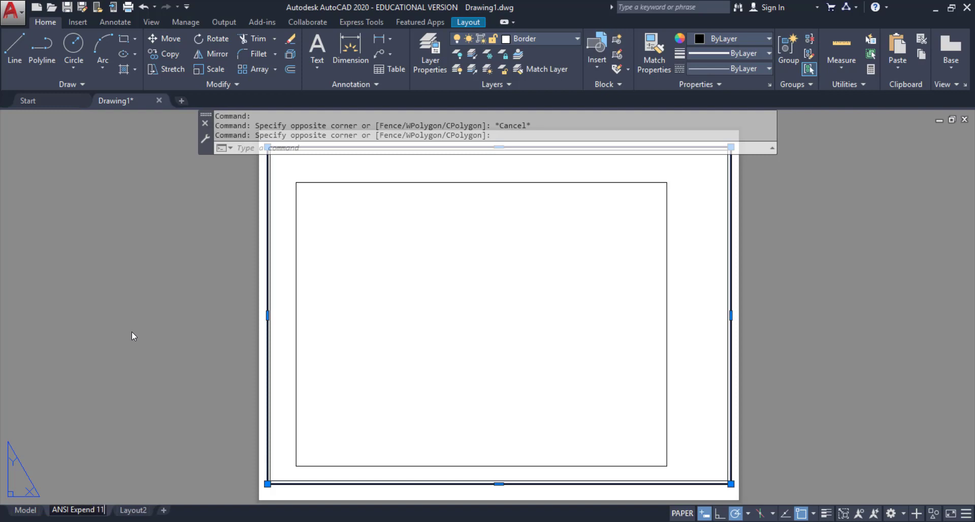
{"action": "type", "text": " x 8.5"}
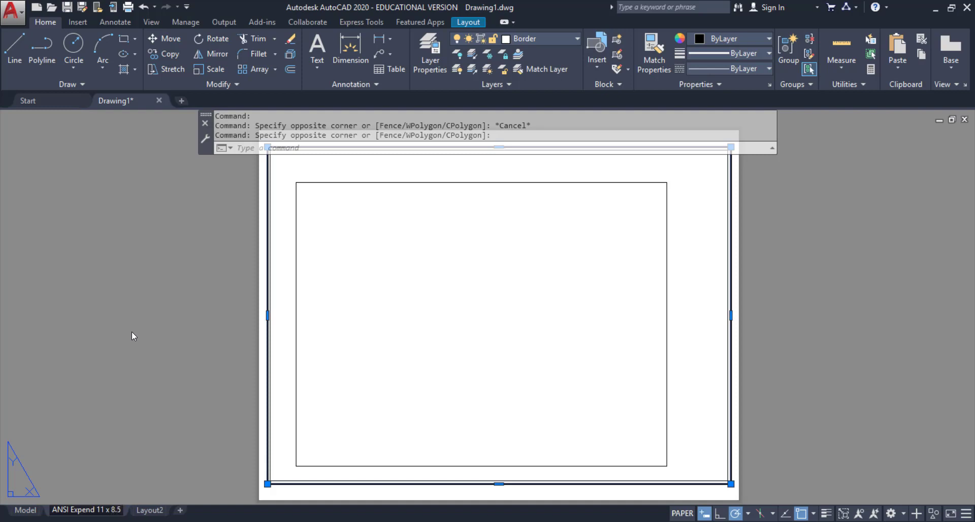
{"action": "key", "text": "Return"}
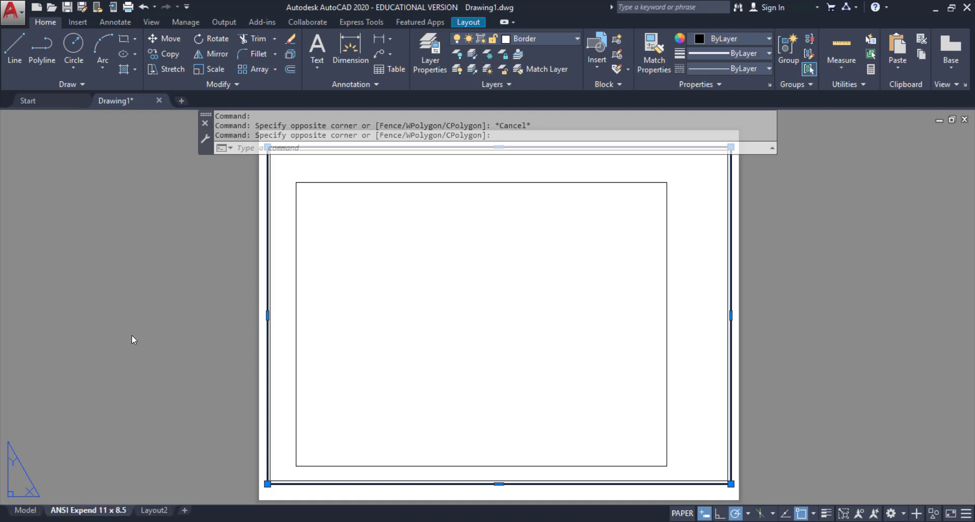
{"action": "key", "text": "Escape"}
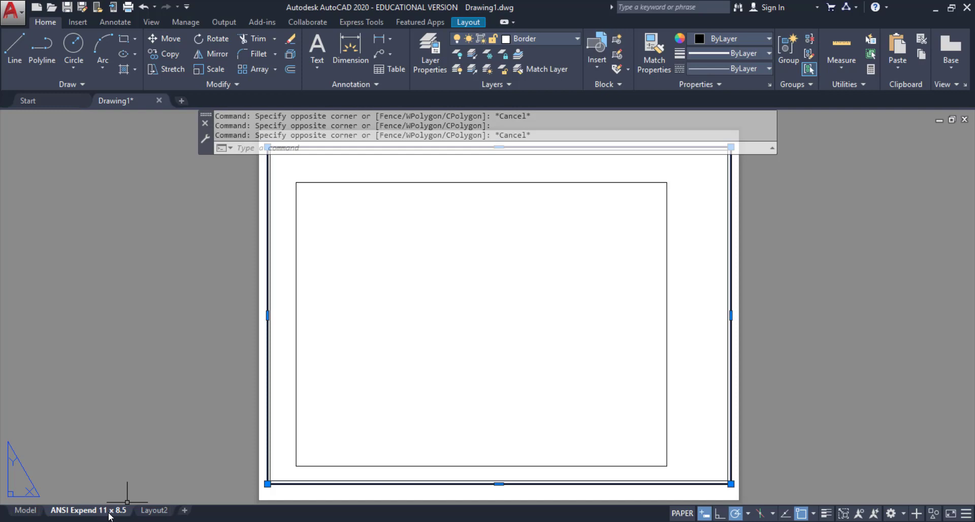
Modify Layout2's page setup to use the AutoCAD PDF (High Quality Print).pc3 plotter.
{"action": "left_click", "coordinate": [148, 510]}
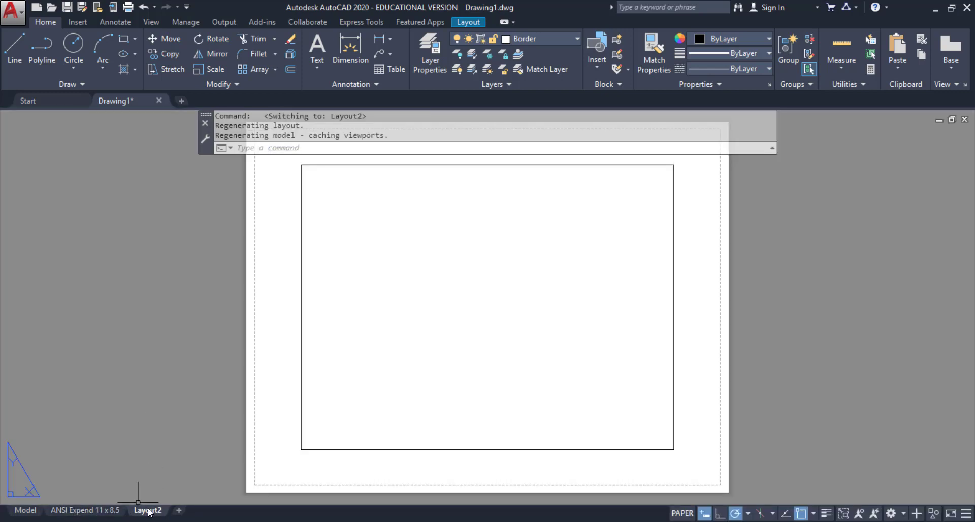
{"action": "right_click", "coordinate": [148, 515]}
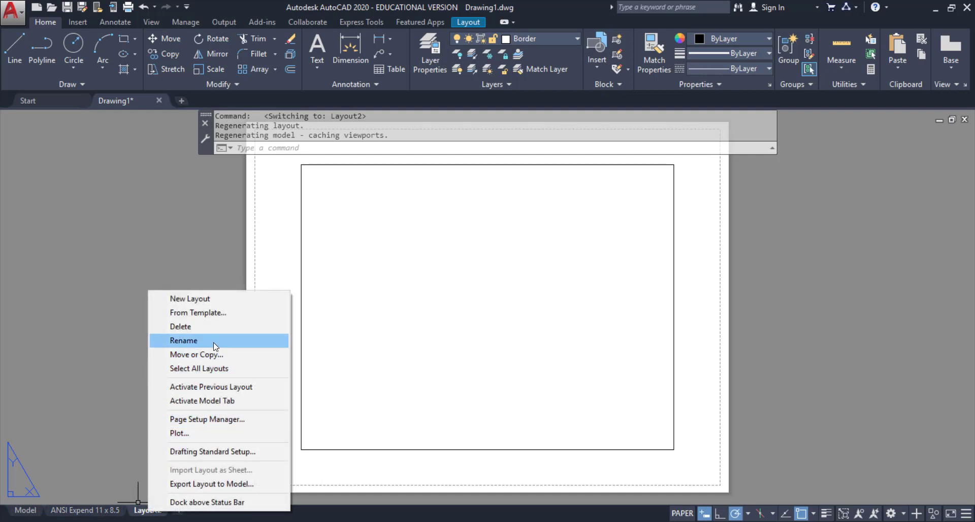
{"action": "left_click", "coordinate": [217, 422]}
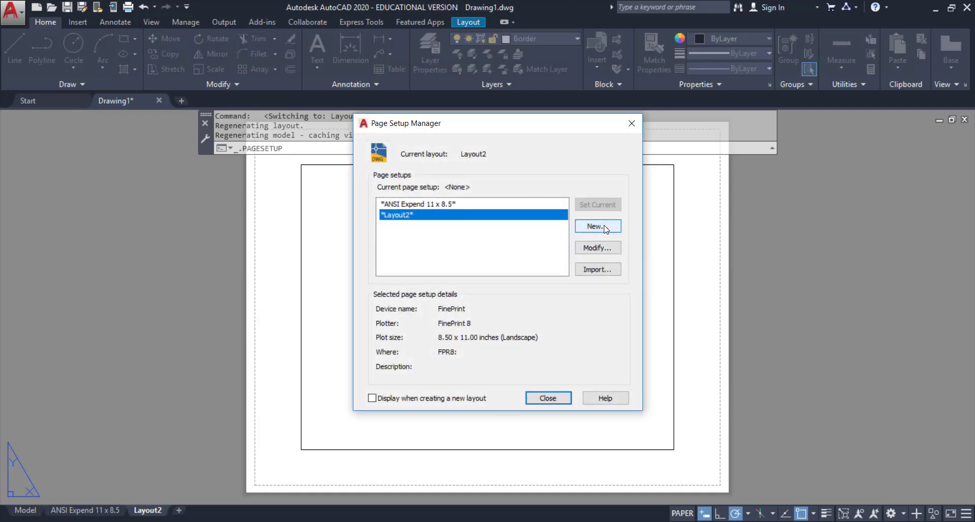
{"action": "left_click", "coordinate": [601, 242]}
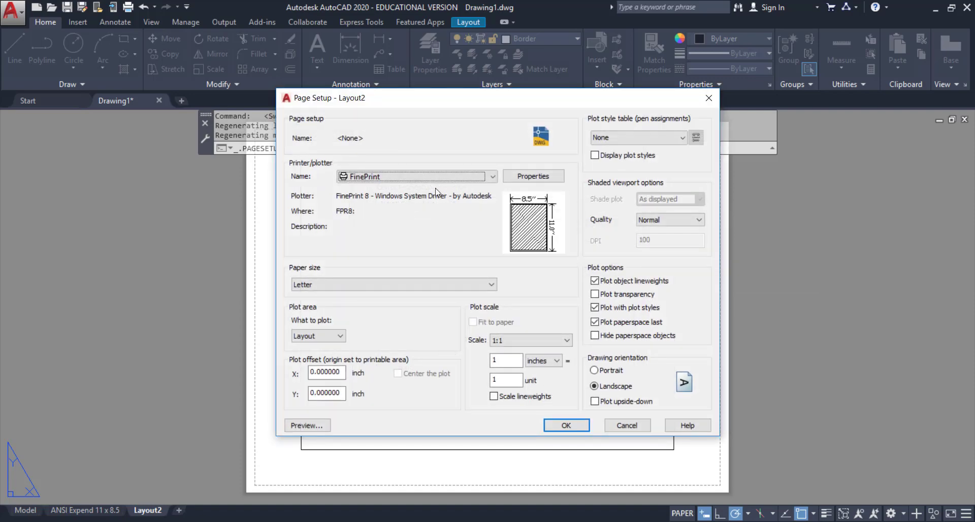
{"action": "left_click", "coordinate": [438, 178]}
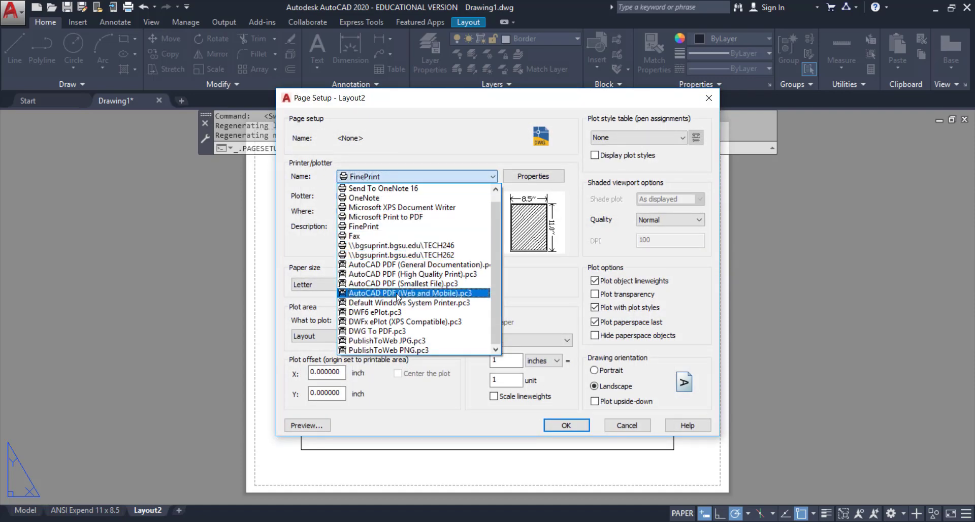
{"action": "left_click", "coordinate": [400, 274]}
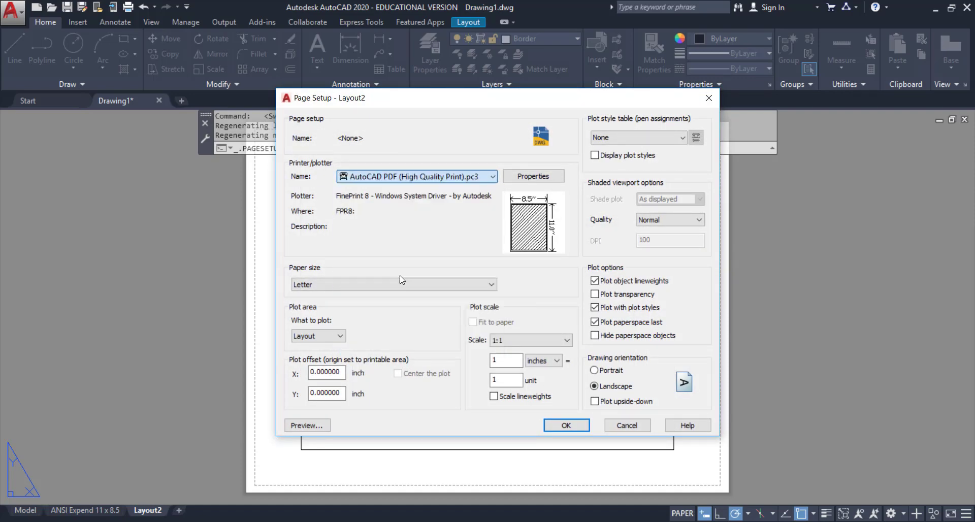
Set Layout2's paper size to ANSI expand B (17.00 x 11.00 Inches).
{"action": "left_click", "coordinate": [325, 284]}
{"action": "scroll", "coordinate": [346, 406], "scroll_direction": "down", "scroll_amount": 5}
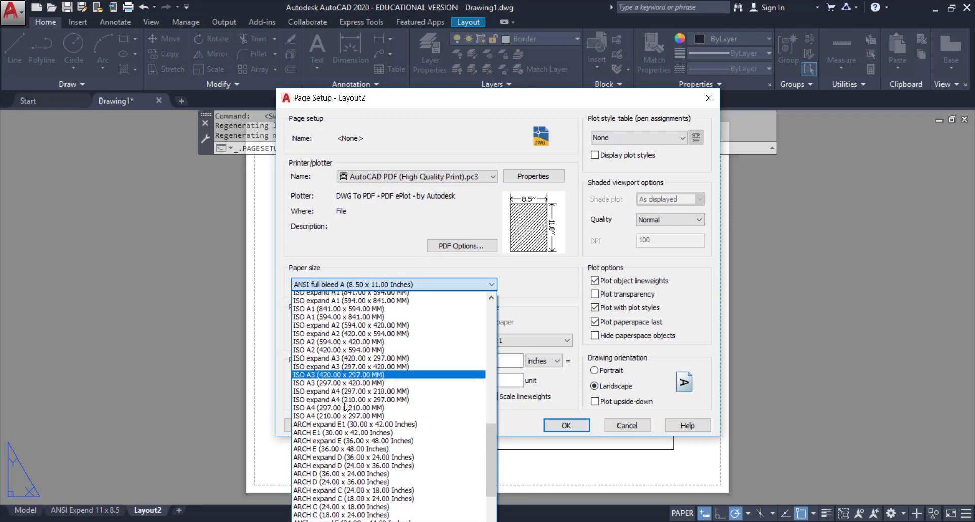
{"action": "scroll", "coordinate": [346, 407], "scroll_direction": "down", "scroll_amount": 3}
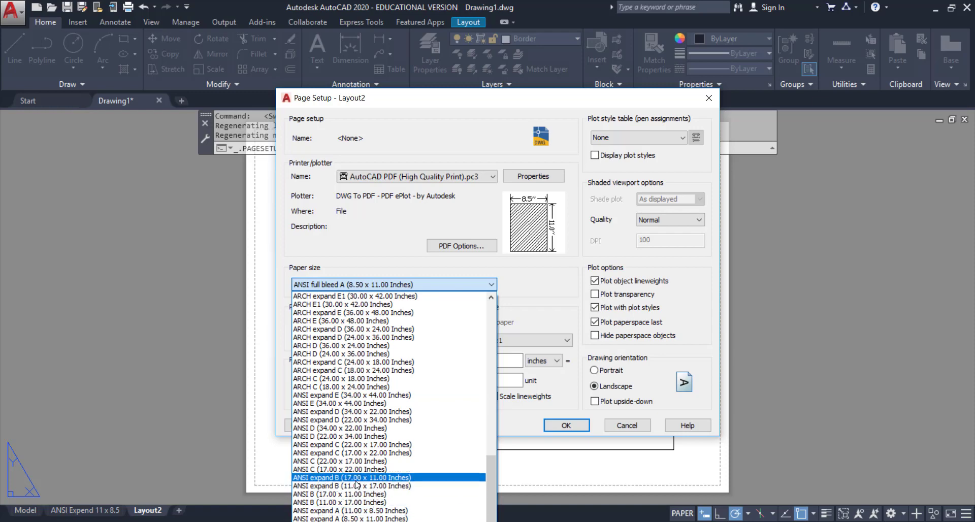
{"action": "left_click", "coordinate": [410, 479]}
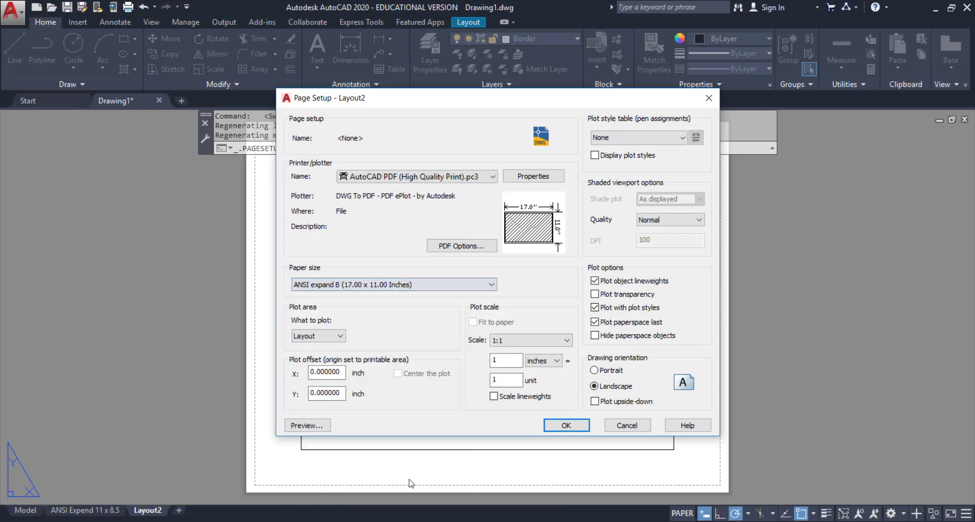
Check the plot area choices, keeping Layout, and review the PDF options for quality, merge control and fonts, accepting them as they are.
{"action": "left_click", "coordinate": [327, 337]}
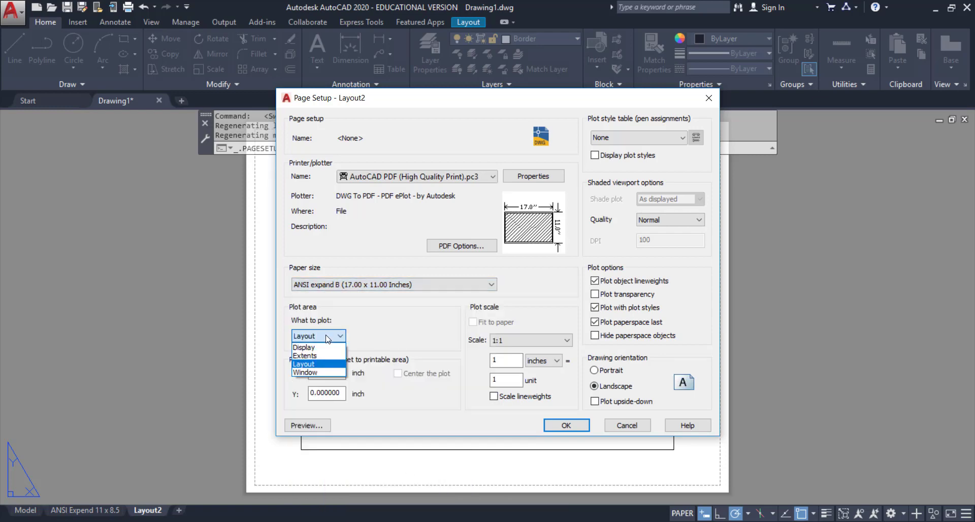
{"action": "left_click", "coordinate": [328, 337]}
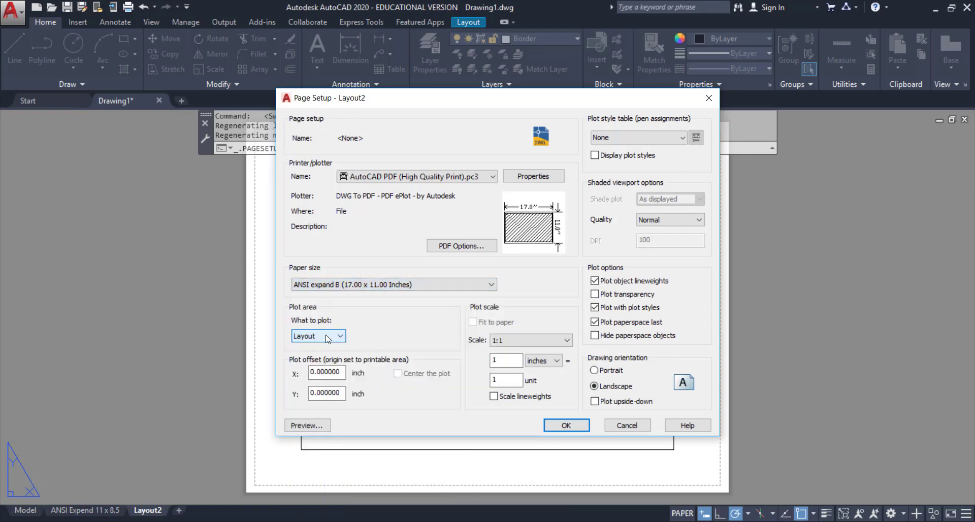
{"action": "left_click", "coordinate": [445, 247]}
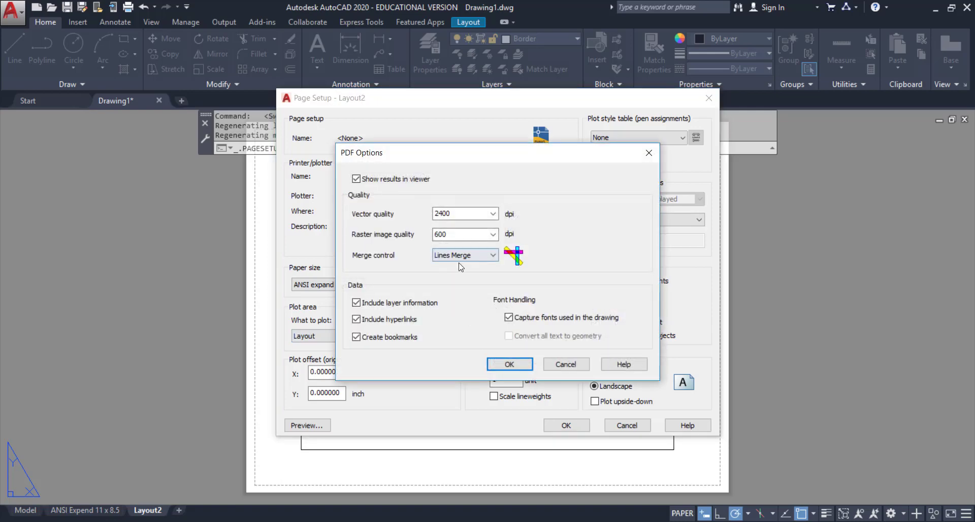
{"action": "left_click", "coordinate": [512, 364]}
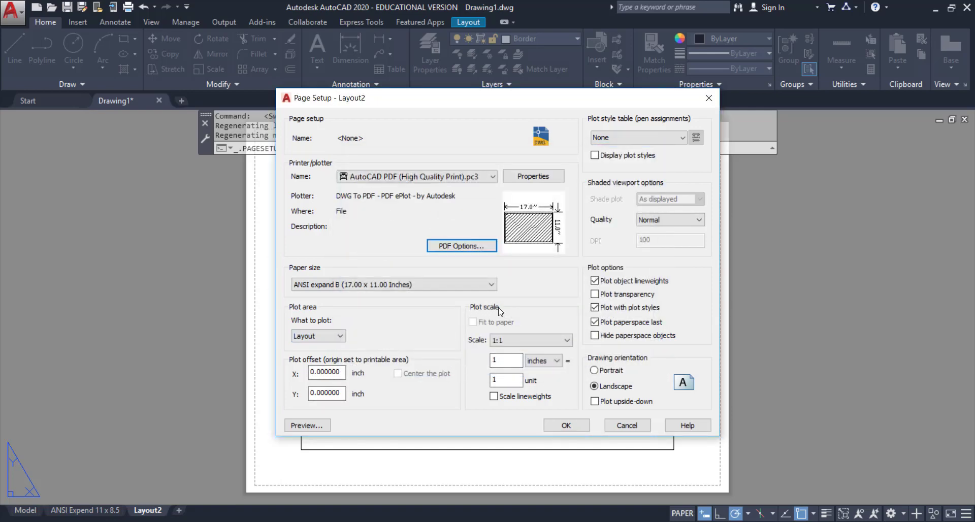
Assign the monochrome.ctb plot style table in Layout2's page setup.
{"action": "left_click", "coordinate": [674, 138]}
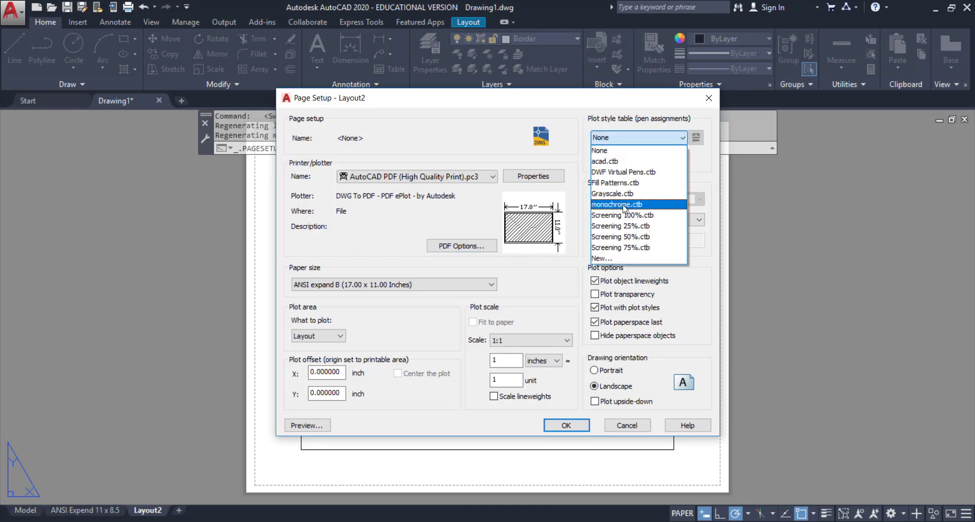
{"action": "left_click", "coordinate": [623, 205]}
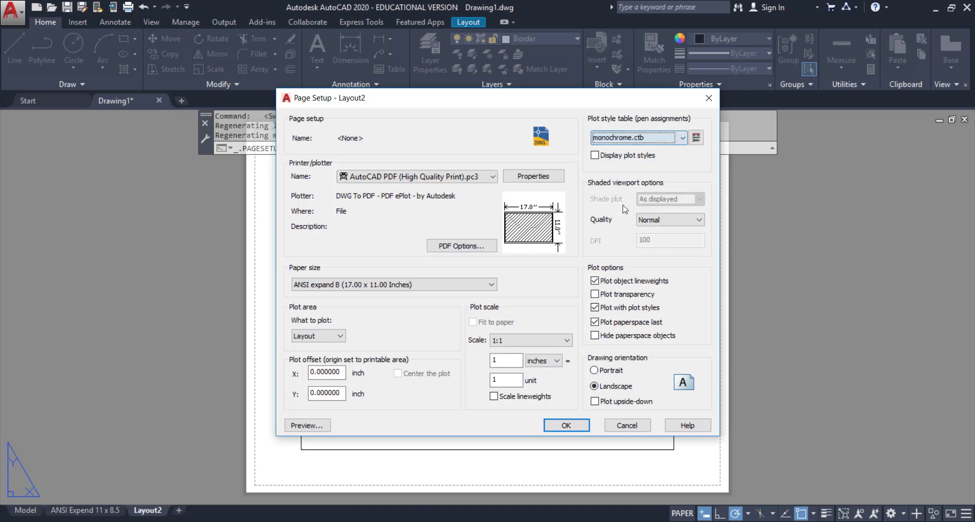
Try a plot scale of 1 mm = 1 unit in Layout2's page setup.
{"action": "left_click", "coordinate": [558, 361]}
{"action": "left_click", "coordinate": [555, 380]}
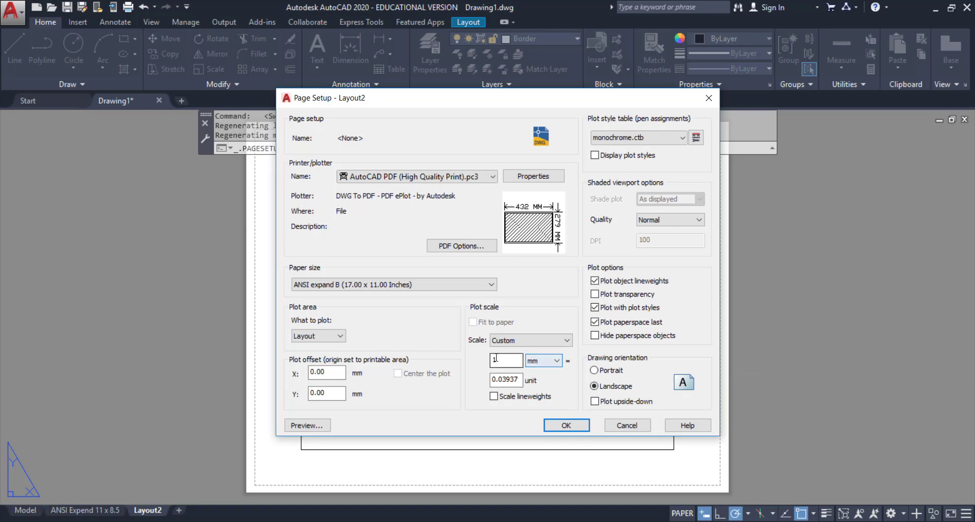
{"action": "left_click", "coordinate": [496, 361]}
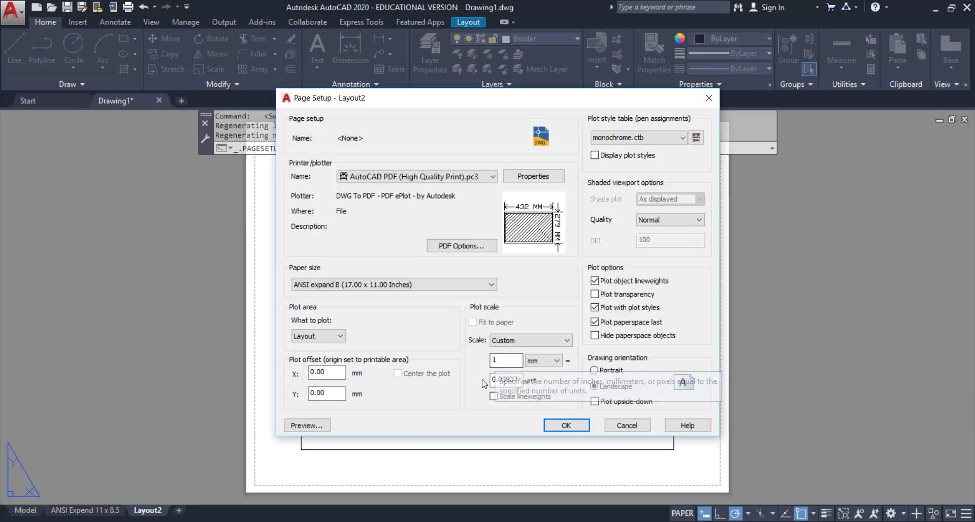
{"action": "left_click", "coordinate": [499, 381]}
{"action": "double_click", "coordinate": [493, 380]}
{"action": "type", "text": "1"}
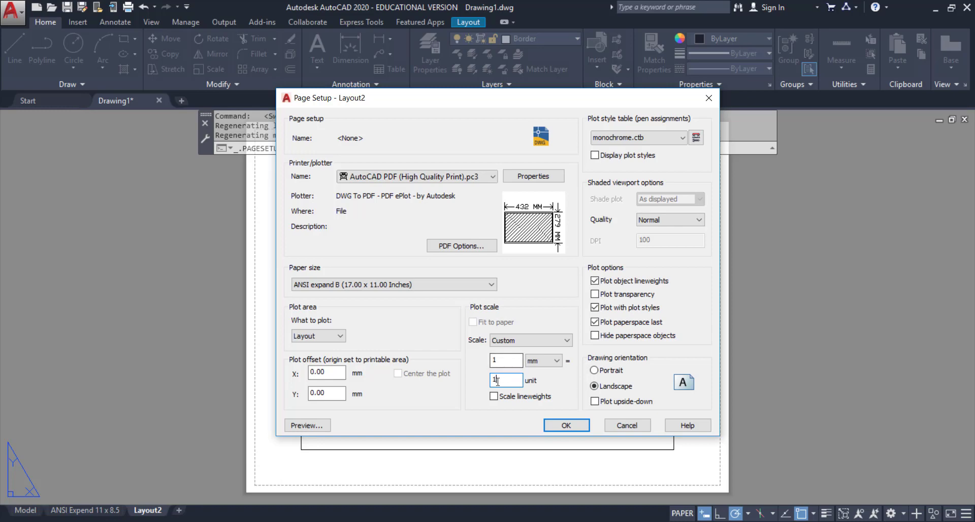
Set Layout2's plot scale to 1 inch = 1 unit, then accept the page setup and close the Page Setup Manager.
{"action": "left_click", "coordinate": [546, 361]}
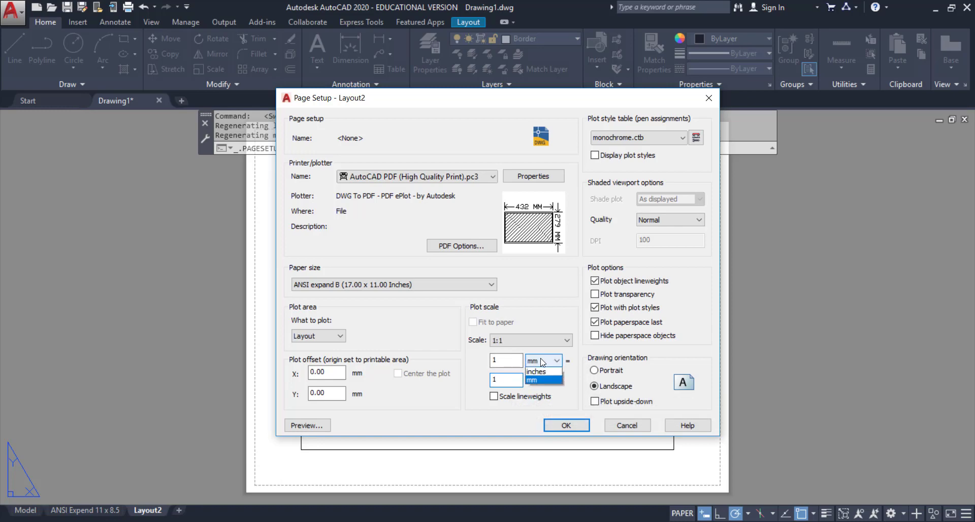
{"action": "left_click", "coordinate": [546, 373]}
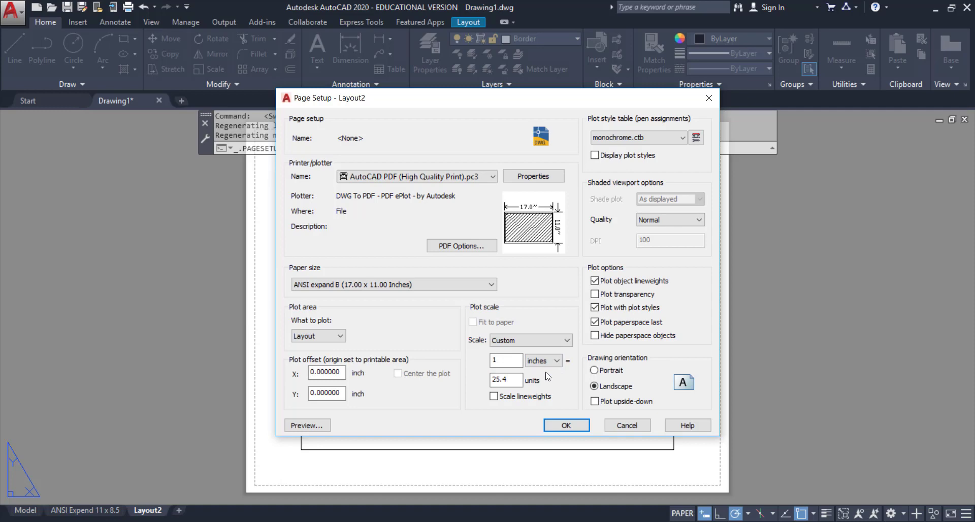
{"action": "double_click", "coordinate": [518, 380]}
{"action": "type", "text": "1"}
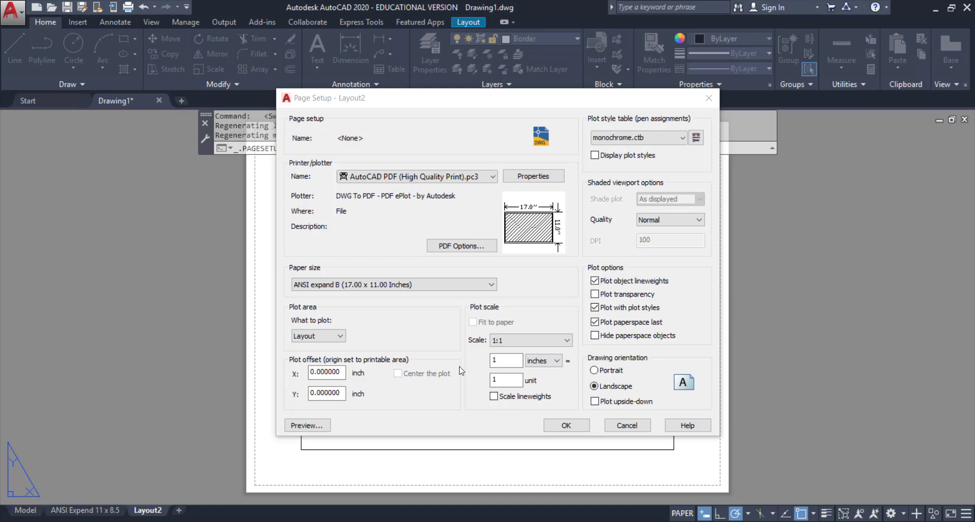
{"action": "left_click", "coordinate": [566, 426]}
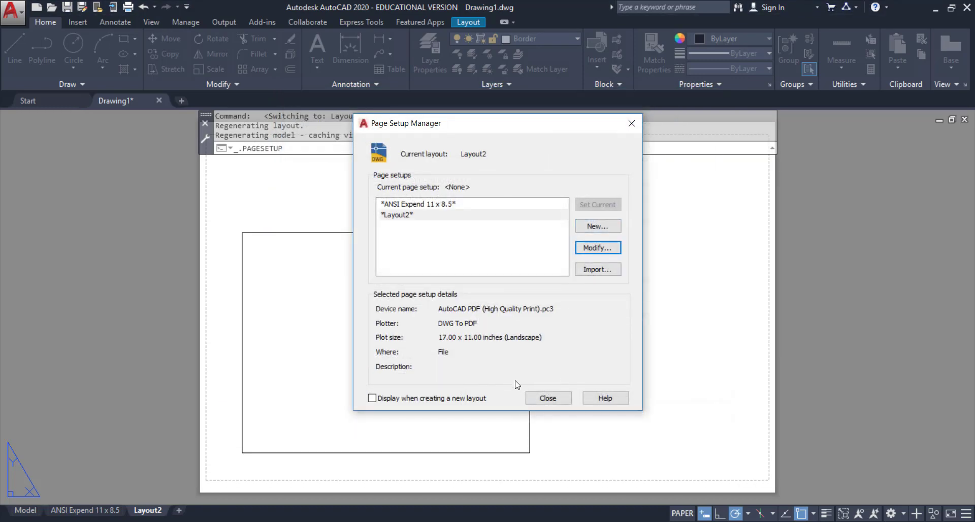
{"action": "left_click", "coordinate": [547, 399]}
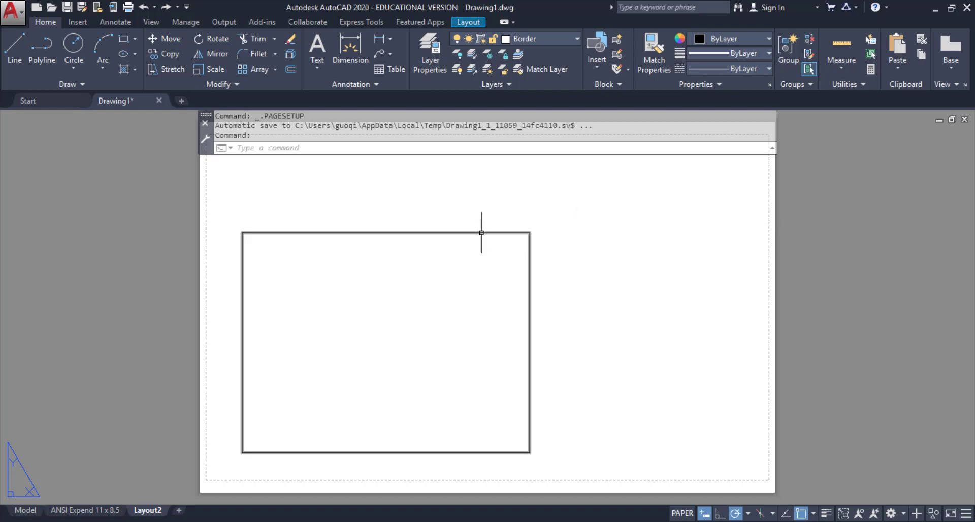
Move the viewport on the ANSI Expend 11 x 8.5 layout to the ViewPort layer and clear the selection.
{"action": "left_click", "coordinate": [85, 511]}
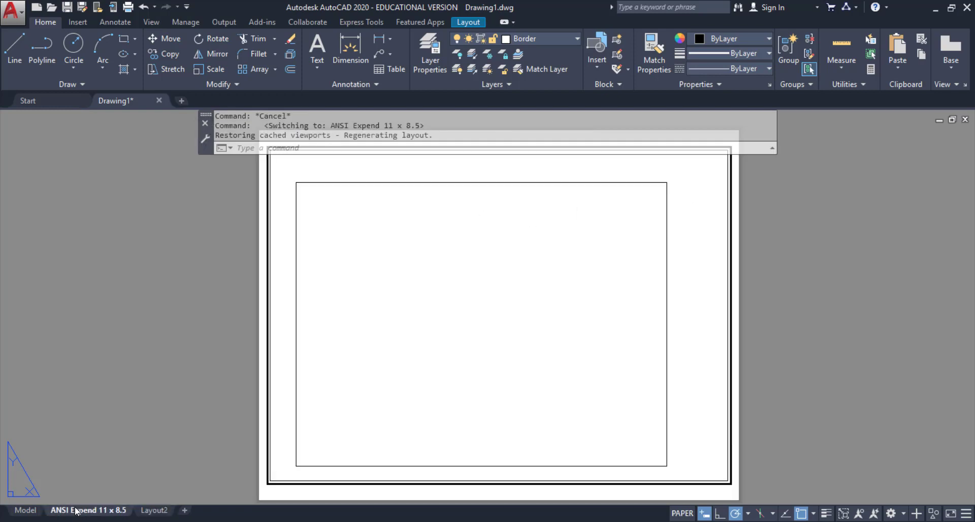
{"action": "left_click", "coordinate": [150, 511]}
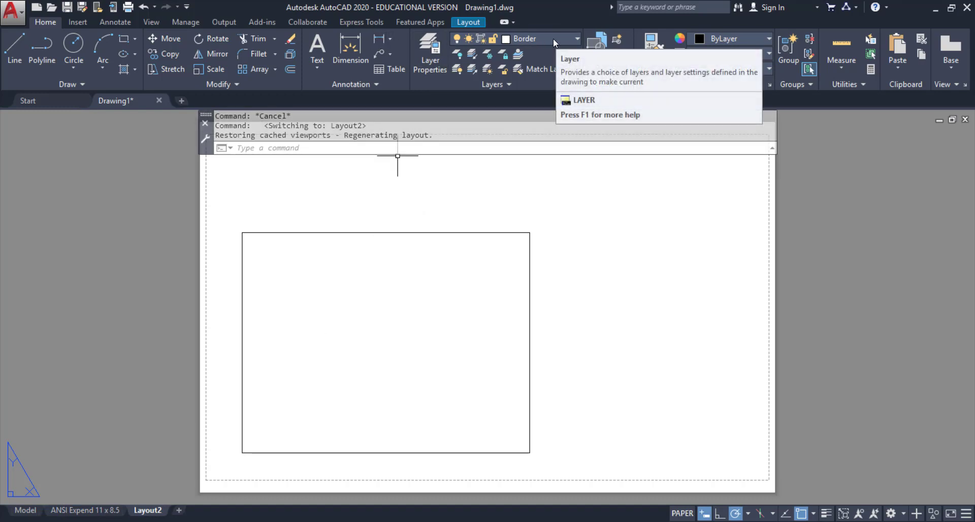
{"action": "left_click", "coordinate": [85, 509]}
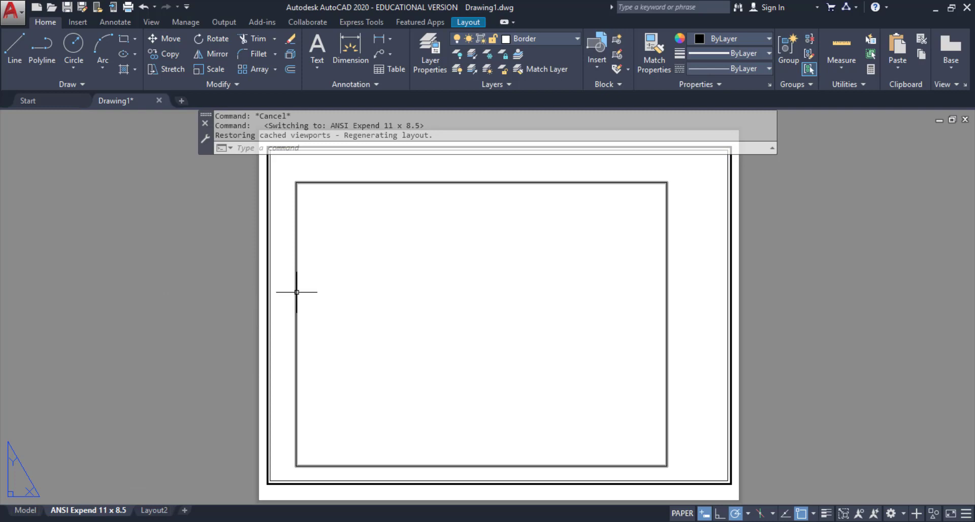
{"action": "mouse_move", "coordinate": [297, 292]}
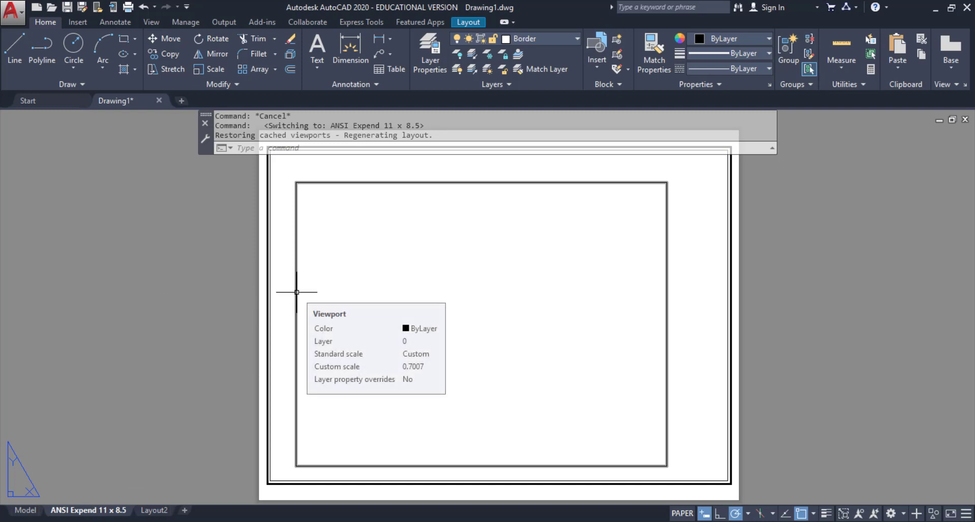
{"action": "left_click", "coordinate": [296, 292]}
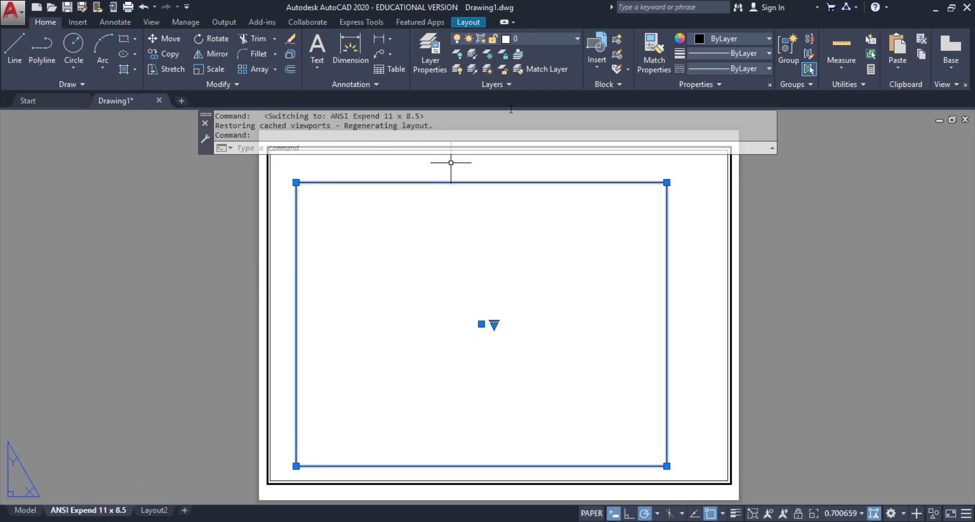
{"action": "left_click", "coordinate": [571, 38]}
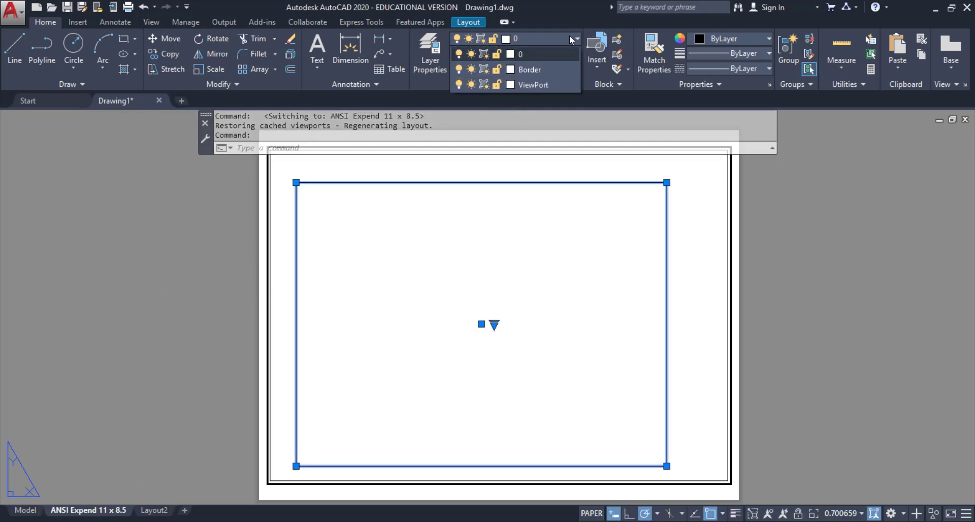
{"action": "left_click", "coordinate": [553, 84]}
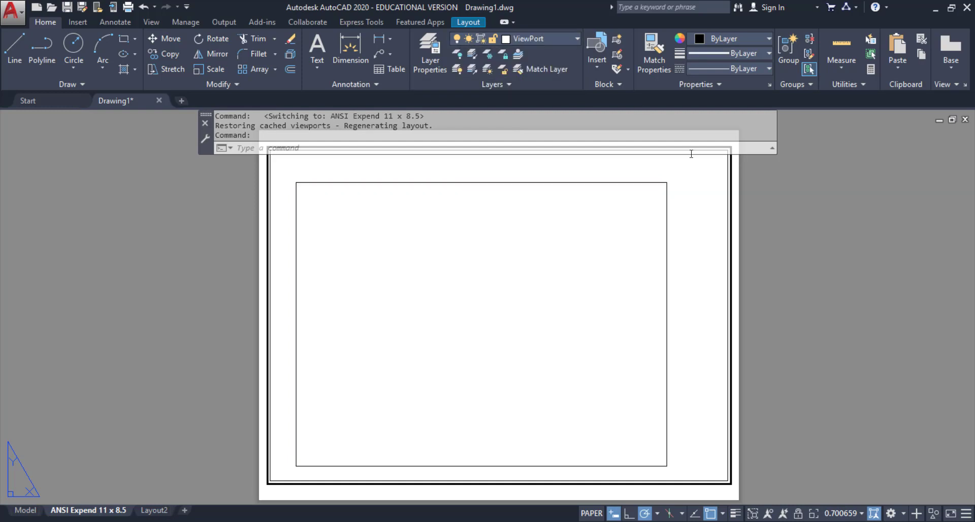
{"action": "left_click", "coordinate": [803, 221]}
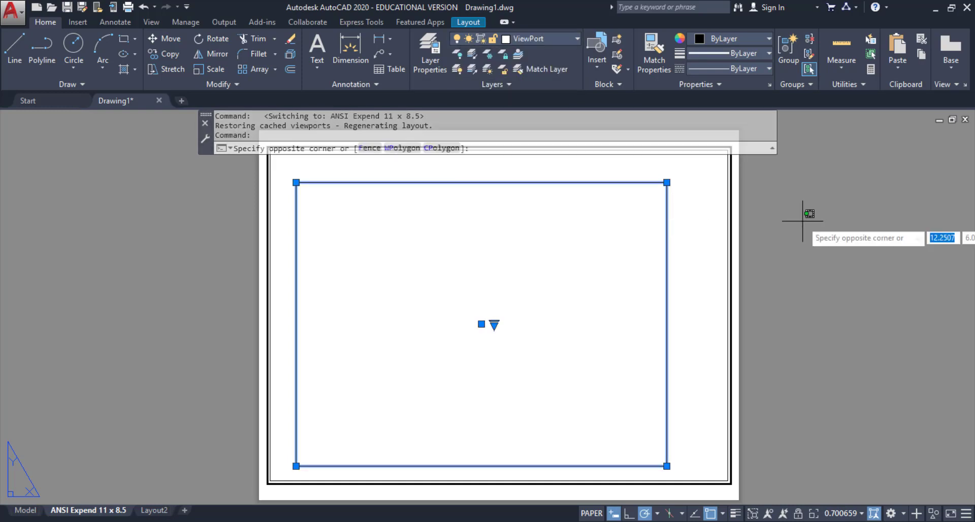
{"action": "key", "text": "Escape"}
{"action": "key", "text": "Escape"}
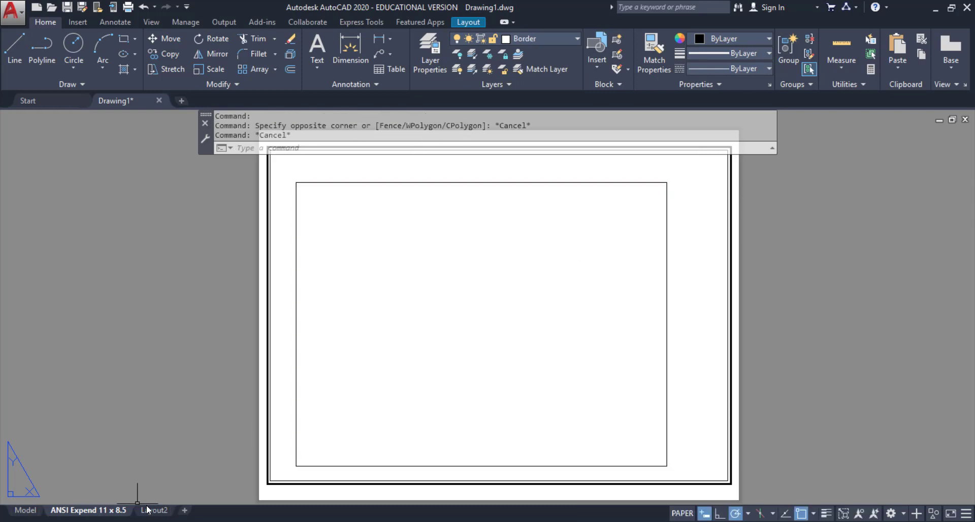
Draw a 16.61 x 10.21 rectangle from 0,0 on Layout2 with Border as the current layer.
{"action": "left_click", "coordinate": [154, 511]}
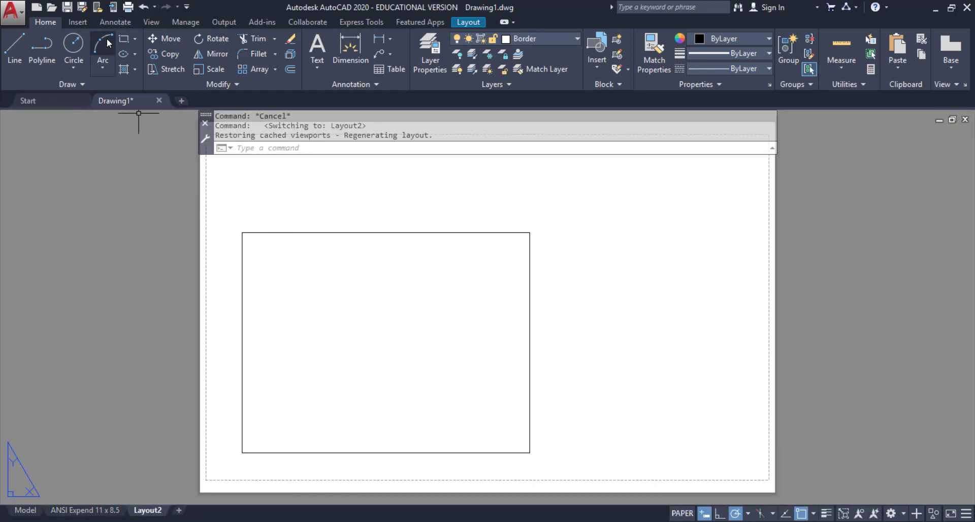
{"action": "left_click", "coordinate": [558, 39]}
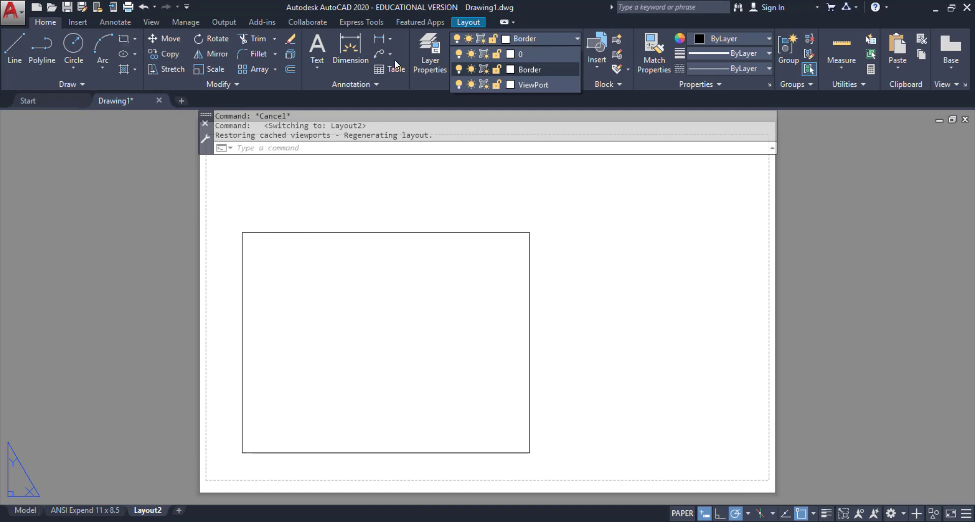
{"action": "left_click", "coordinate": [550, 69]}
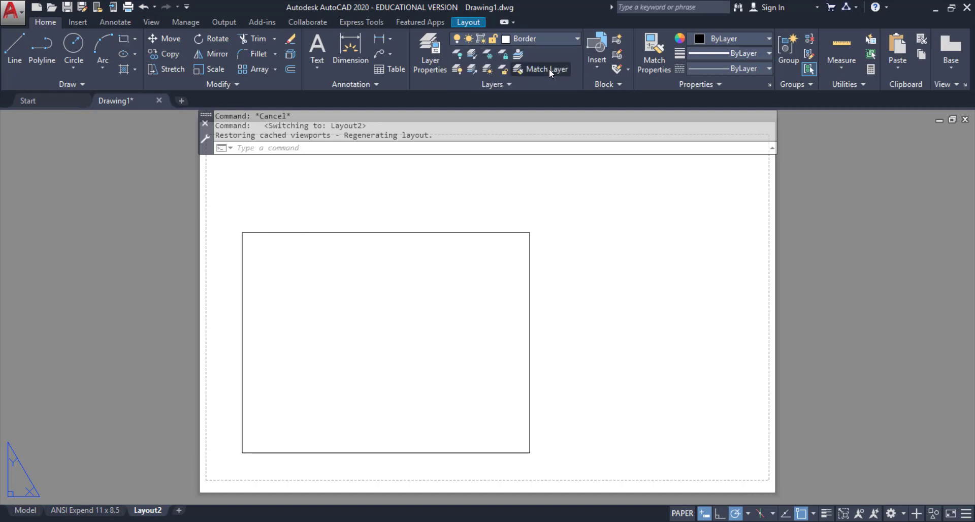
{"action": "left_click", "coordinate": [126, 38]}
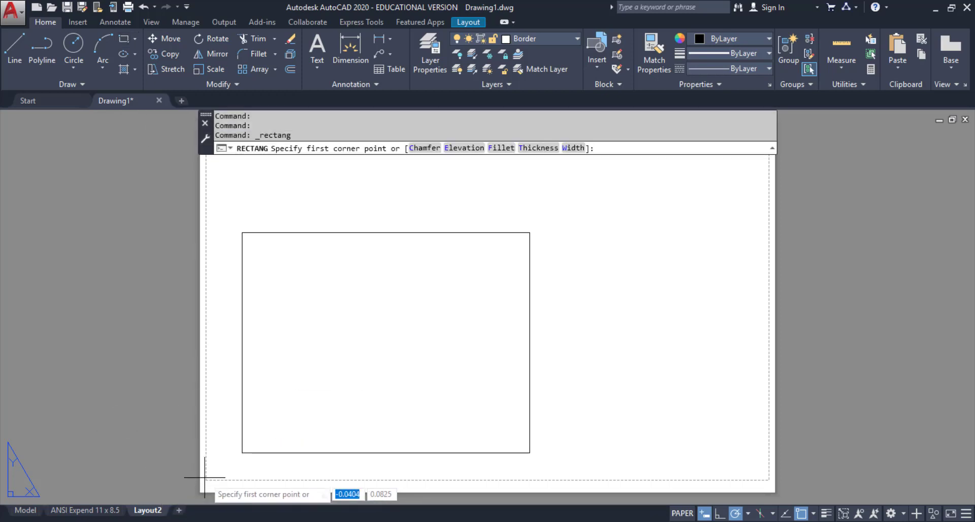
{"action": "type", "text": "0,0"}
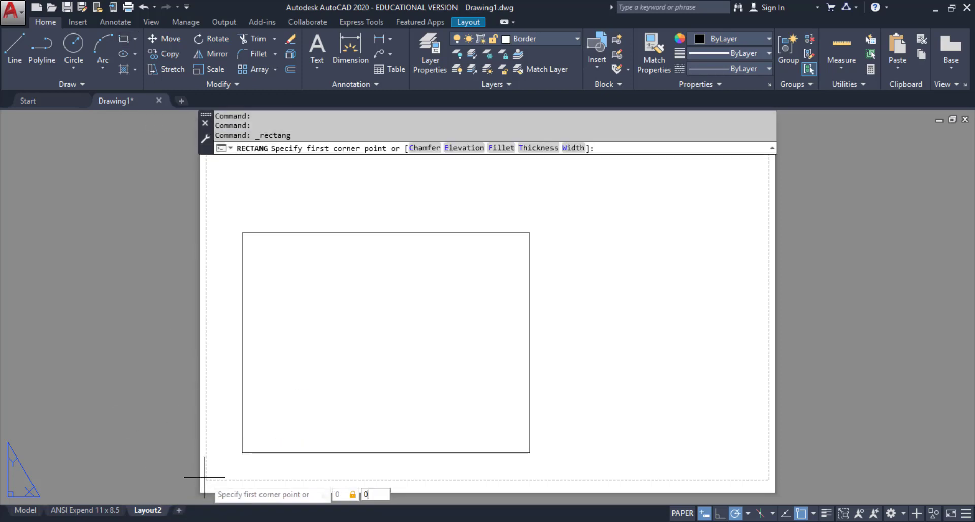
{"action": "key", "text": "Return"}
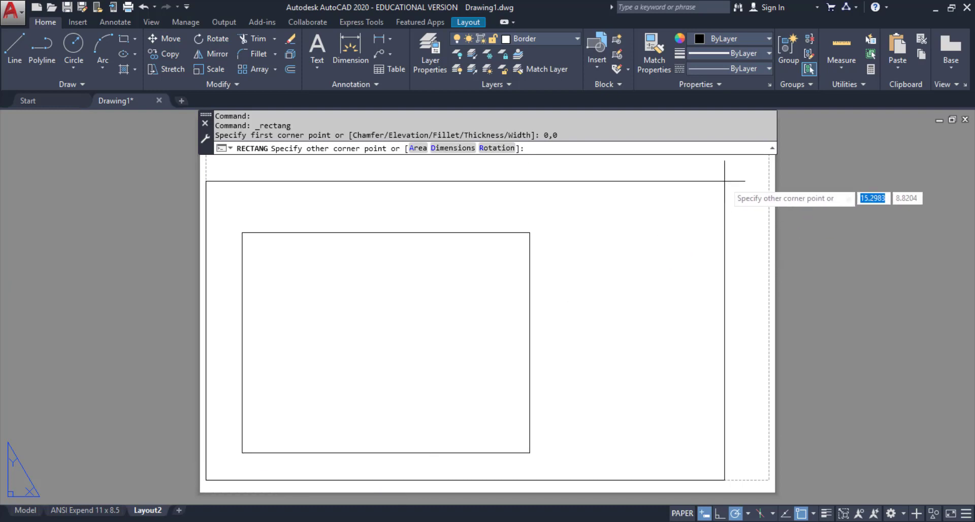
{"action": "type", "text": "16"}
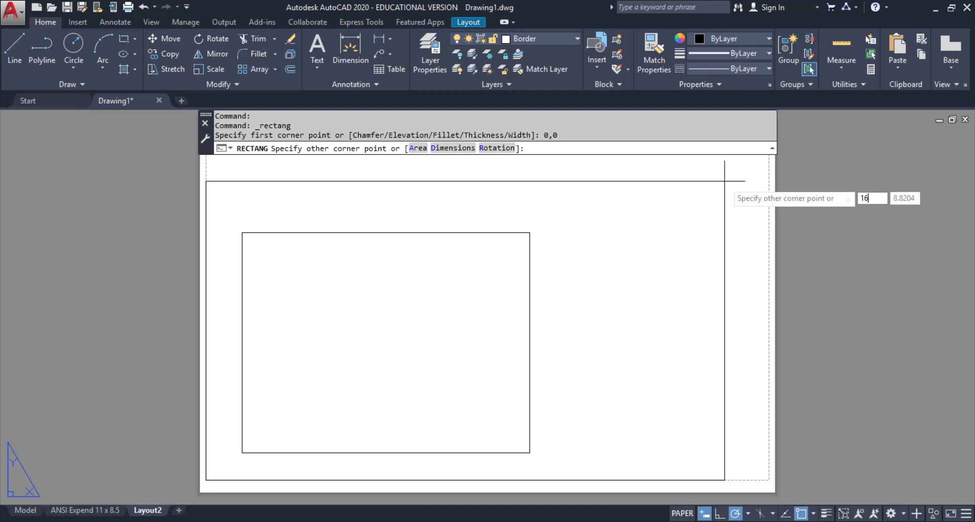
{"action": "type", "text": ".61"}
{"action": "key", "text": "Tab"}
{"action": "type", "text": "10.21"}
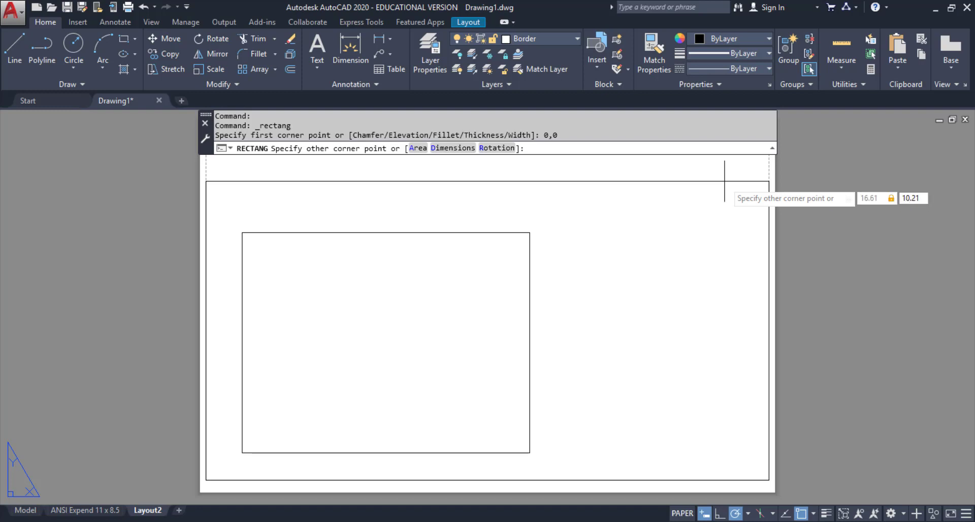
{"action": "key", "text": "Return"}
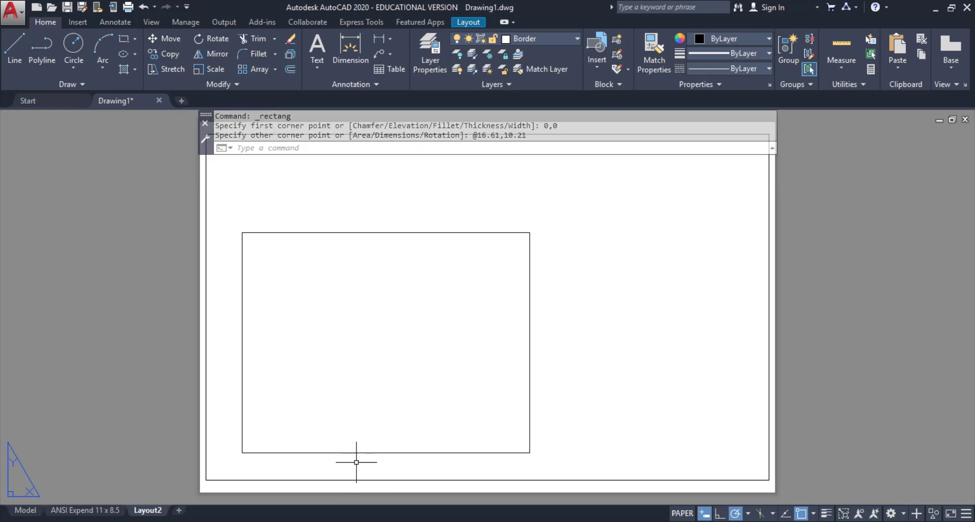
Check the paper size and printable area in Layout2's page setup, closing it without changes.
{"action": "scroll", "coordinate": [385, 424], "scroll_direction": "down", "scroll_amount": 1}
{"action": "right_click", "coordinate": [148, 511]}
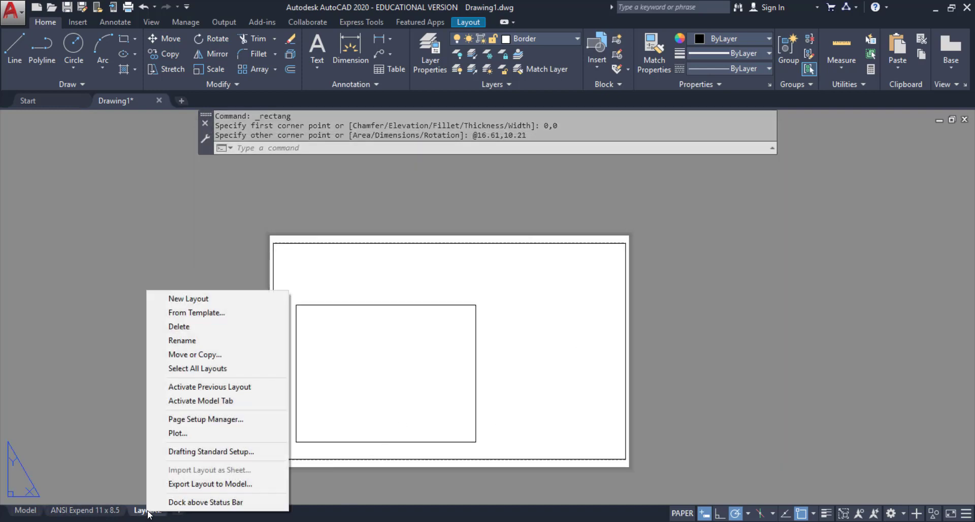
{"action": "left_click", "coordinate": [208, 418]}
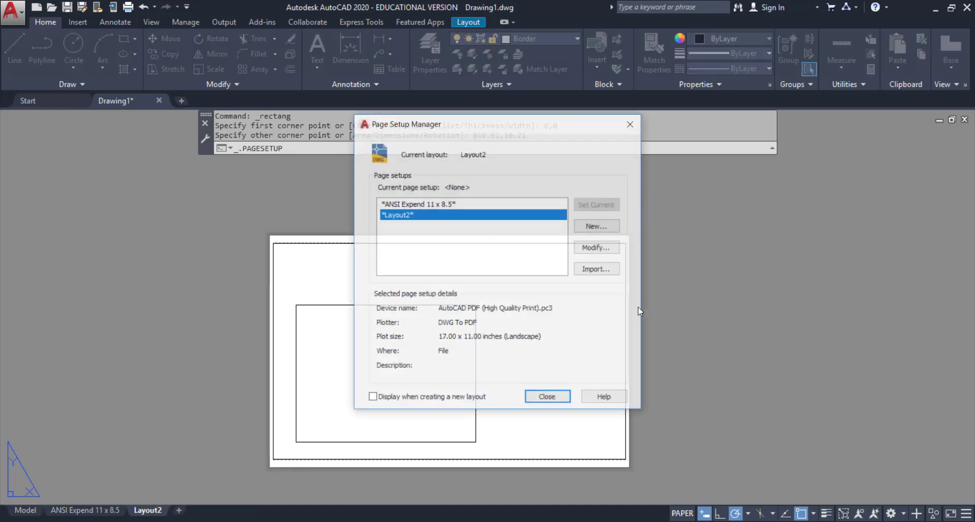
{"action": "left_click", "coordinate": [606, 248]}
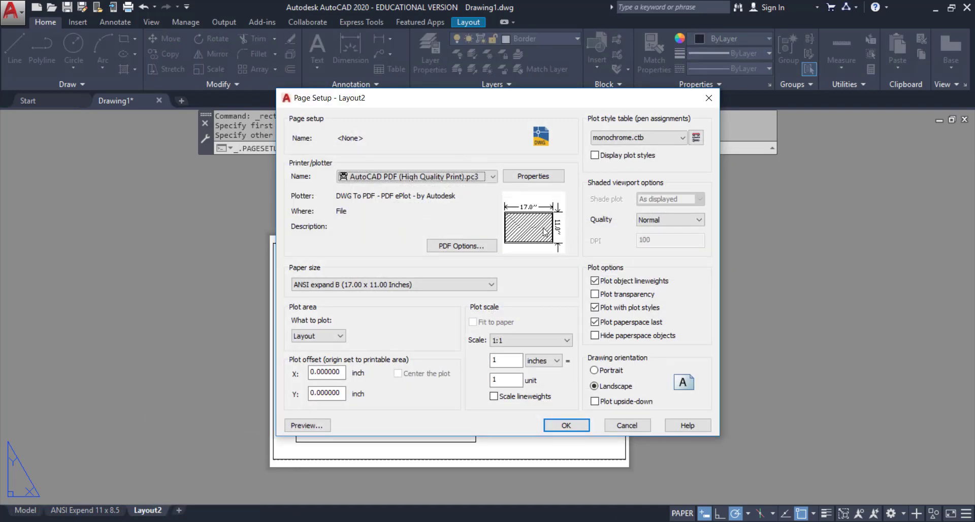
{"action": "mouse_move", "coordinate": [545, 232]}
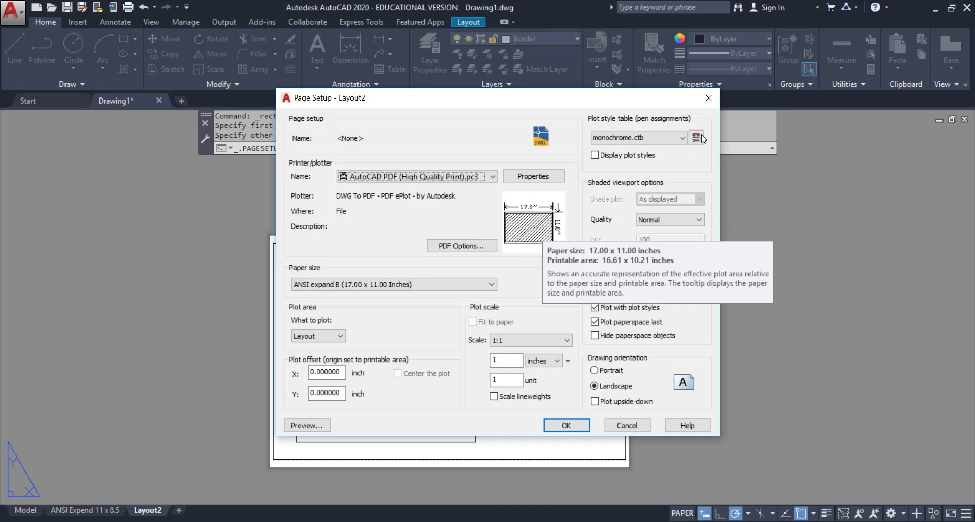
{"action": "left_click", "coordinate": [709, 98]}
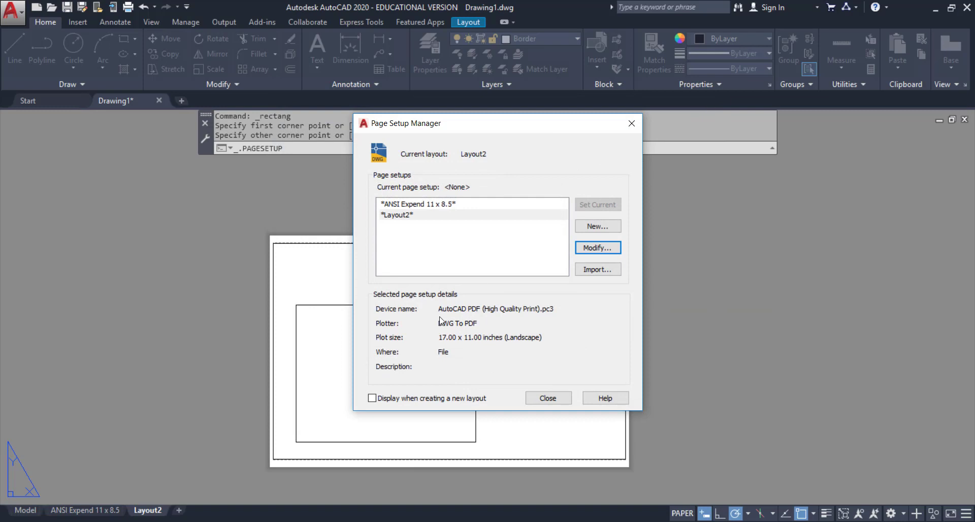
{"action": "left_click", "coordinate": [548, 398]}
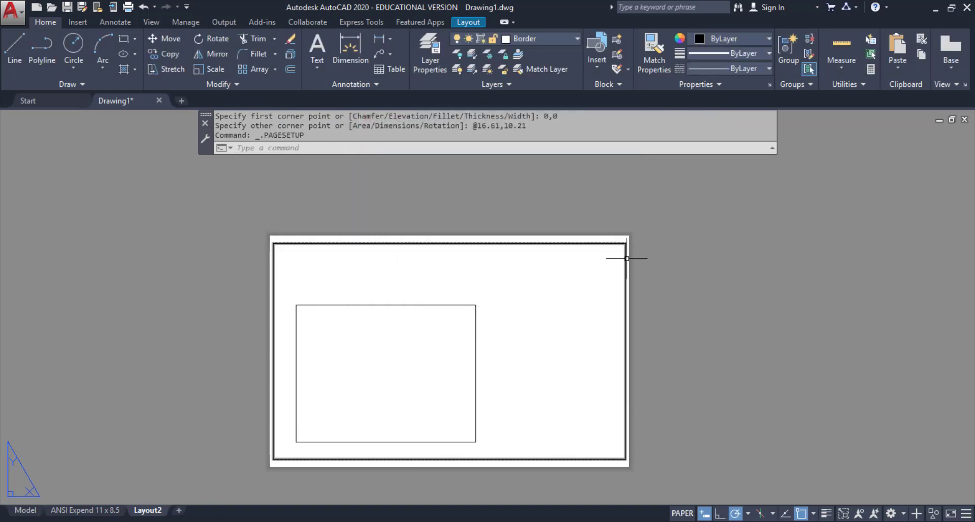
Offset Layout2's border rectangle outward by 1/16 inch to form the double-line border.
{"action": "left_click", "coordinate": [291, 71]}
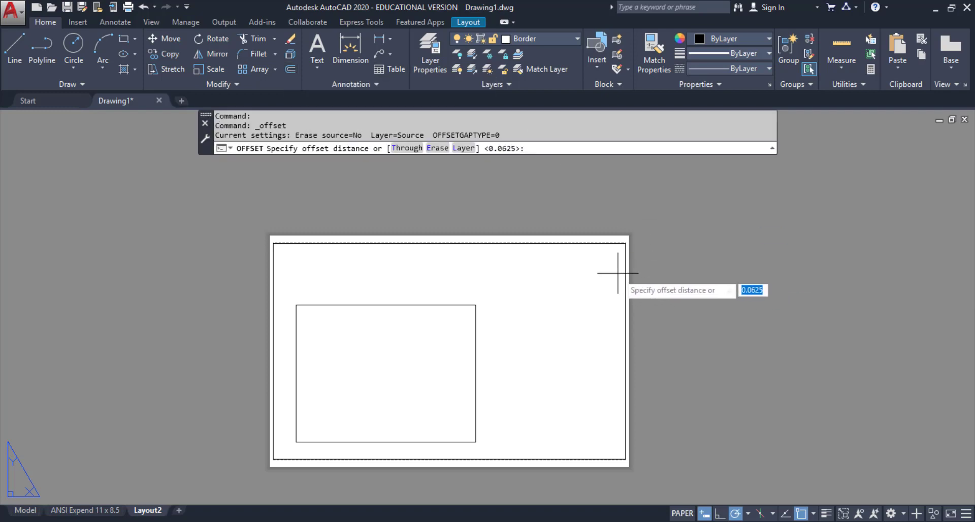
{"action": "type", "text": "1/16"}
{"action": "key", "text": "Return"}
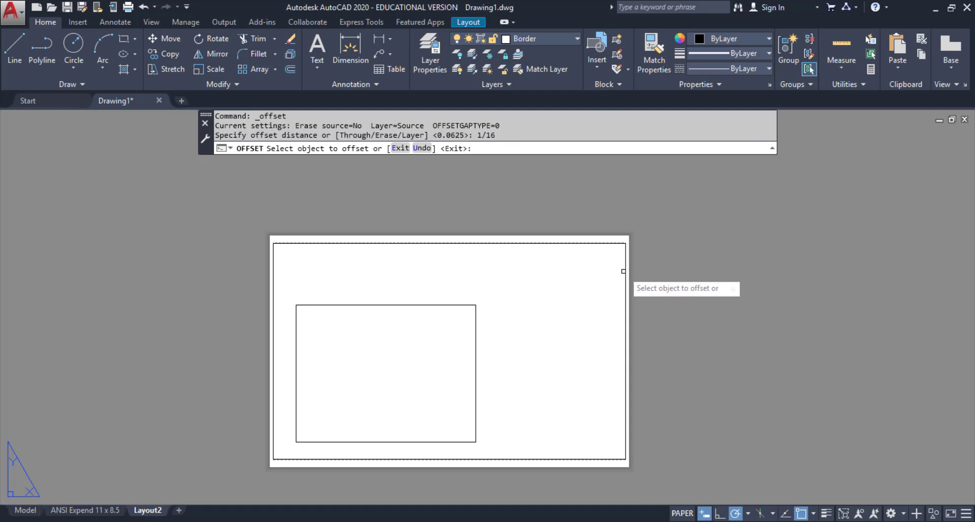
{"action": "left_click", "coordinate": [624, 272]}
{"action": "left_click", "coordinate": [619, 271]}
{"action": "scroll", "coordinate": [620, 271], "scroll_direction": "up", "scroll_amount": 5}
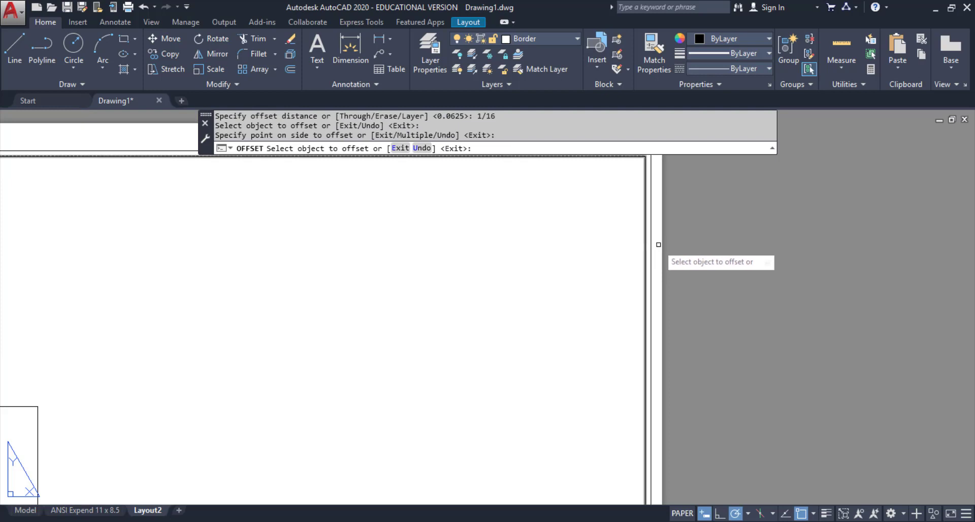
{"action": "key", "text": "Escape"}
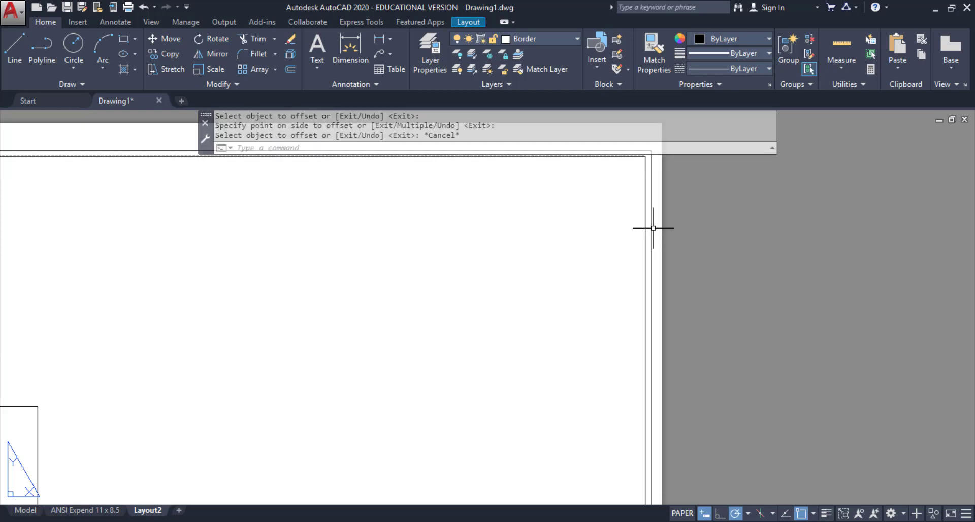
Set the global width of Layout2's outer border rectangle to 1/32, then close its properties and clear the selection.
{"action": "left_click", "coordinate": [651, 228]}
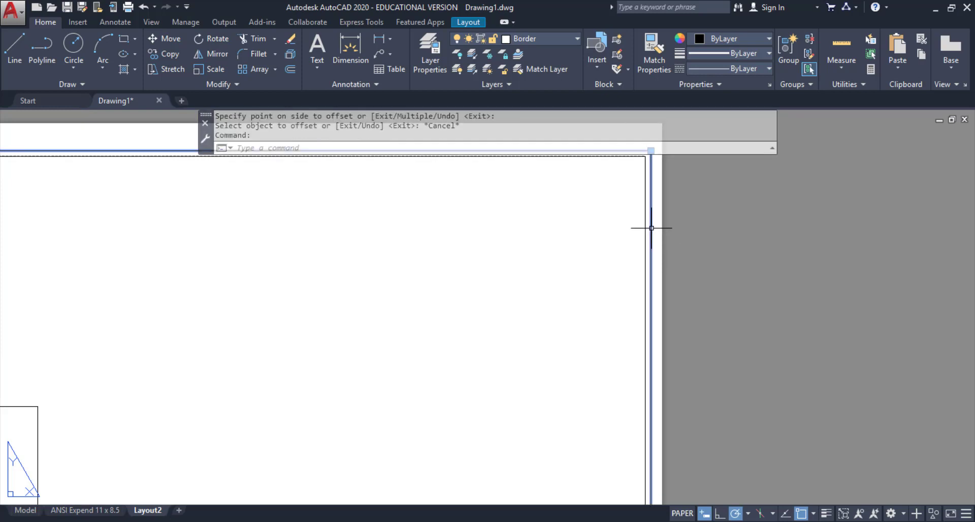
{"action": "right_click", "coordinate": [651, 228]}
{"action": "left_click", "coordinate": [683, 499]}
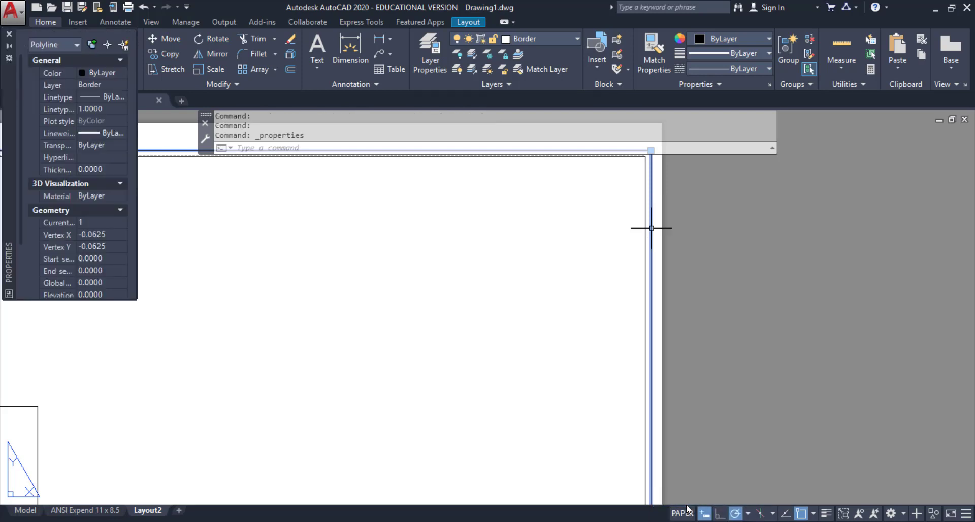
{"action": "left_click", "coordinate": [88, 283]}
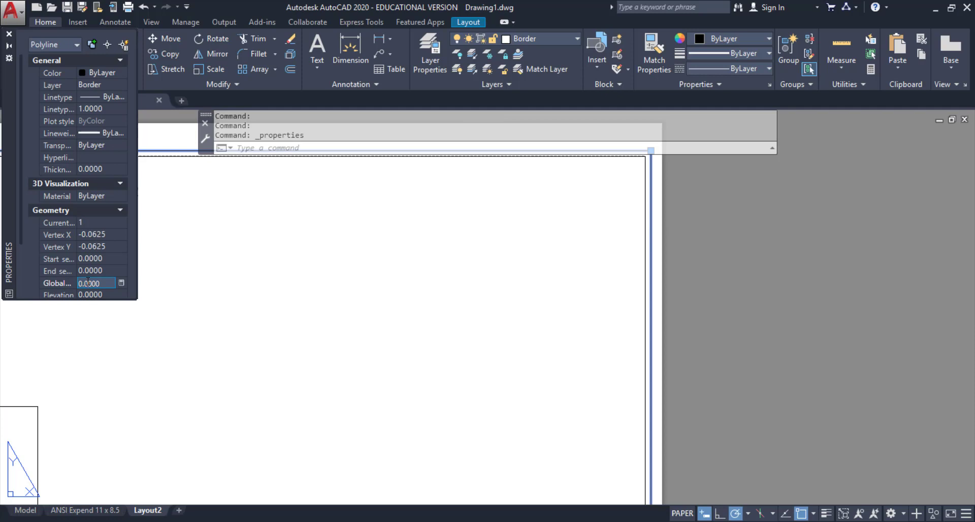
{"action": "type", "text": "125"}
{"action": "key", "text": "Return"}
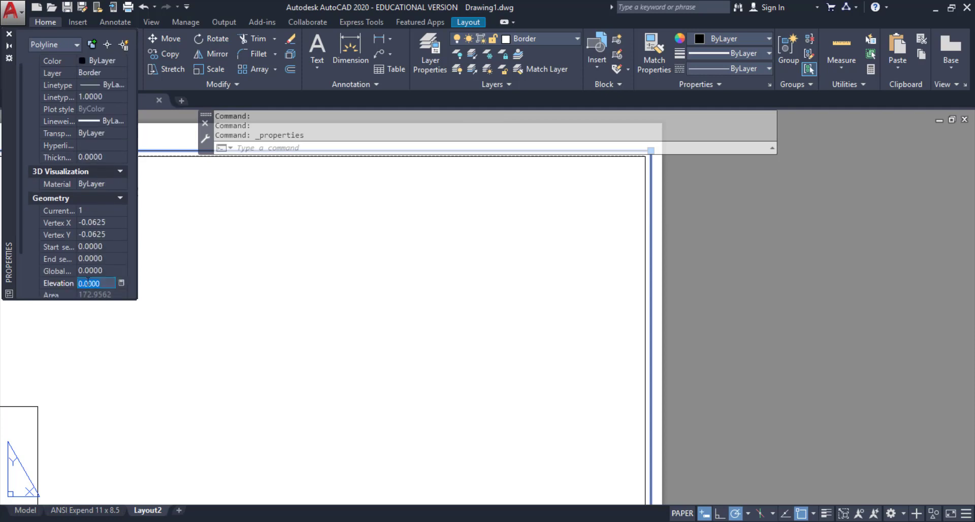
{"action": "left_click", "coordinate": [92, 271]}
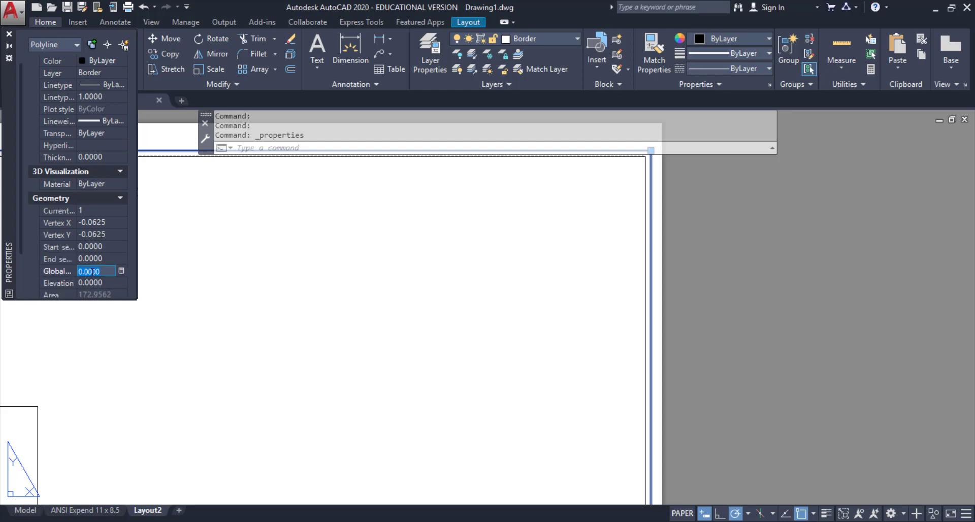
{"action": "type", "text": "1/32"}
{"action": "key", "text": "Return"}
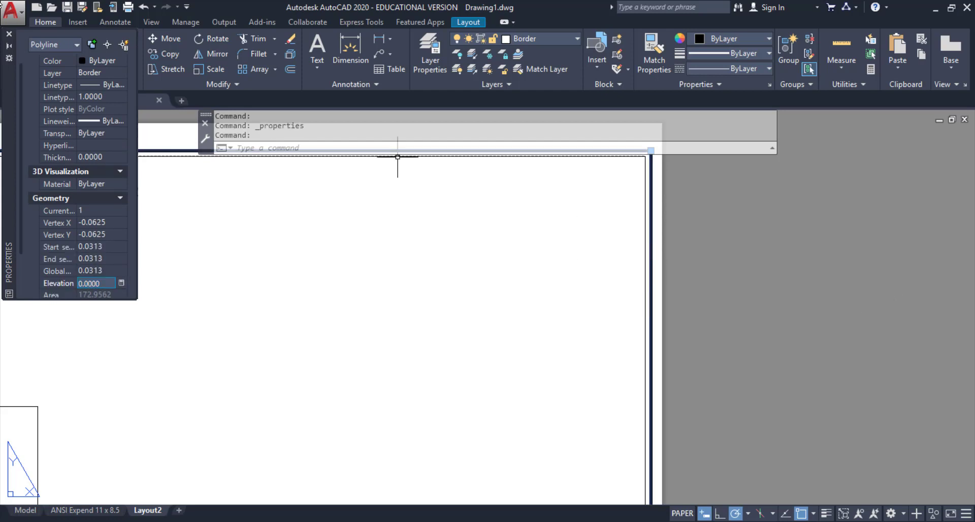
{"action": "left_click", "coordinate": [9, 34]}
{"action": "left_click", "coordinate": [759, 321]}
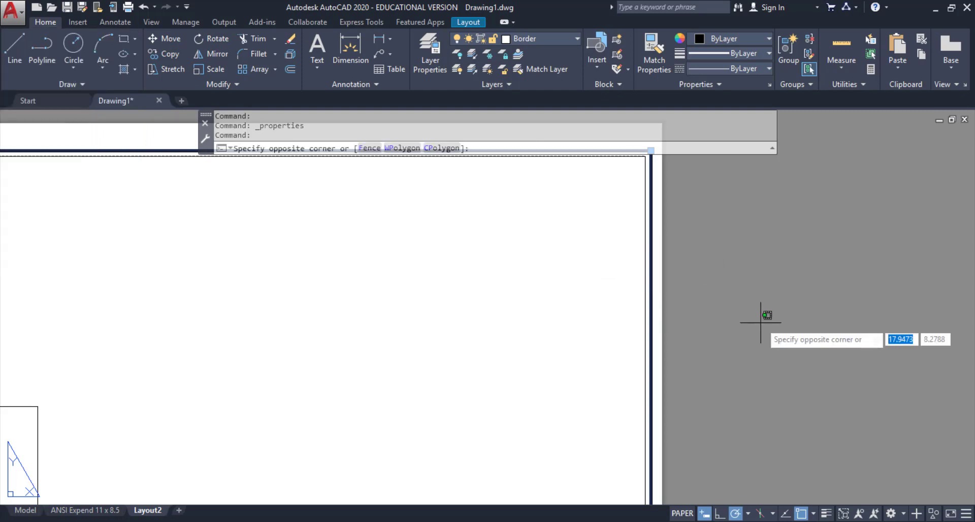
{"action": "scroll", "coordinate": [761, 322], "scroll_direction": "down", "scroll_amount": 3}
{"action": "middle_click_drag", "start_coordinate": [762, 345], "coordinate": [737, 263]}
{"action": "scroll", "coordinate": [736, 289], "scroll_direction": "down", "scroll_amount": 1}
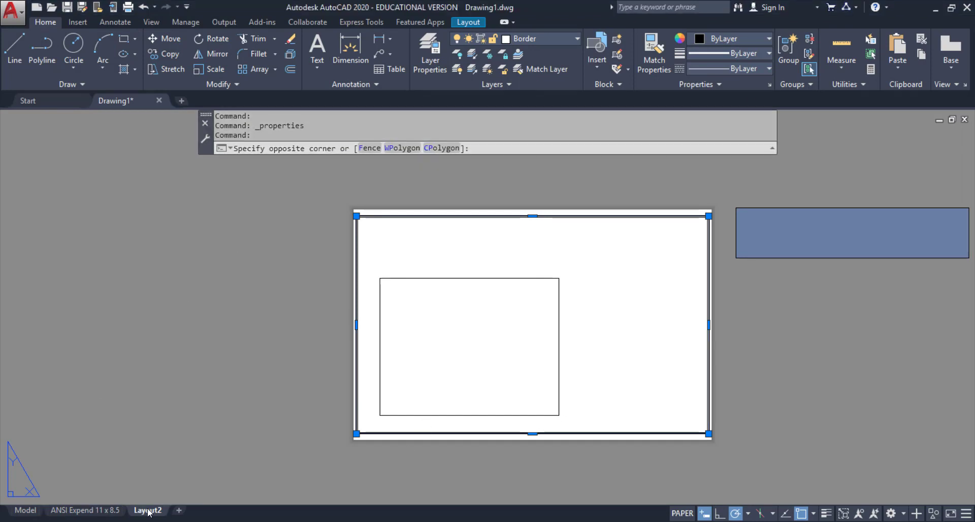
{"action": "key", "text": "Escape"}
{"action": "key", "text": "Escape"}
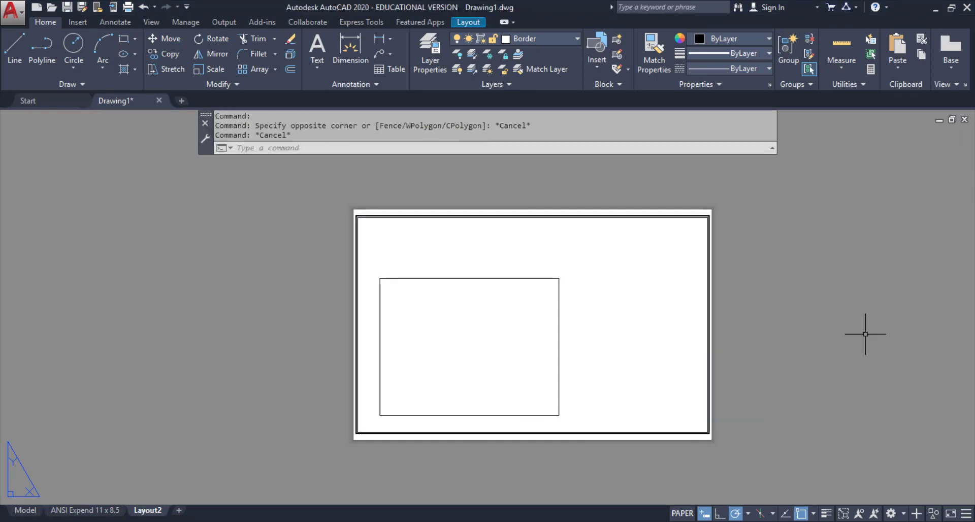
Copy the name of the ANSI Expend 11 x 8.5 layout.
{"action": "left_click", "coordinate": [148, 511]}
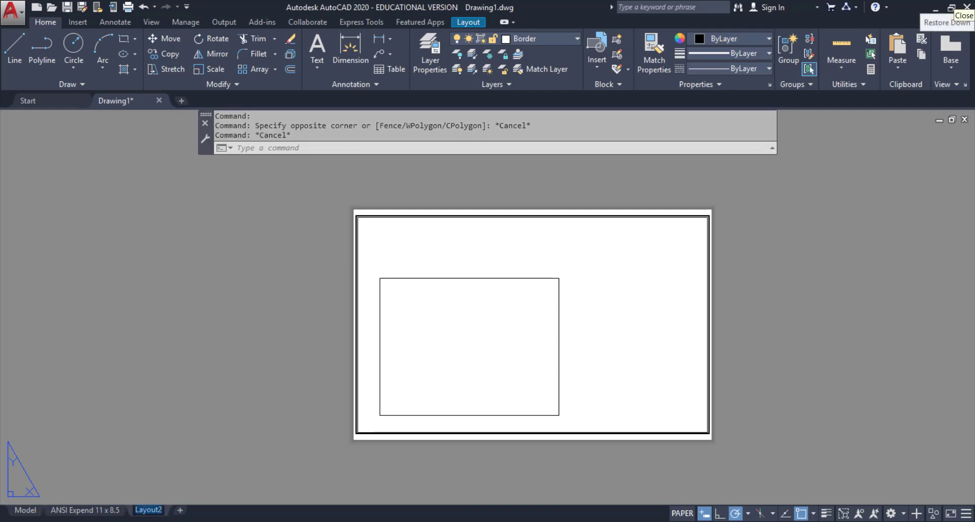
{"action": "left_click", "coordinate": [85, 513]}
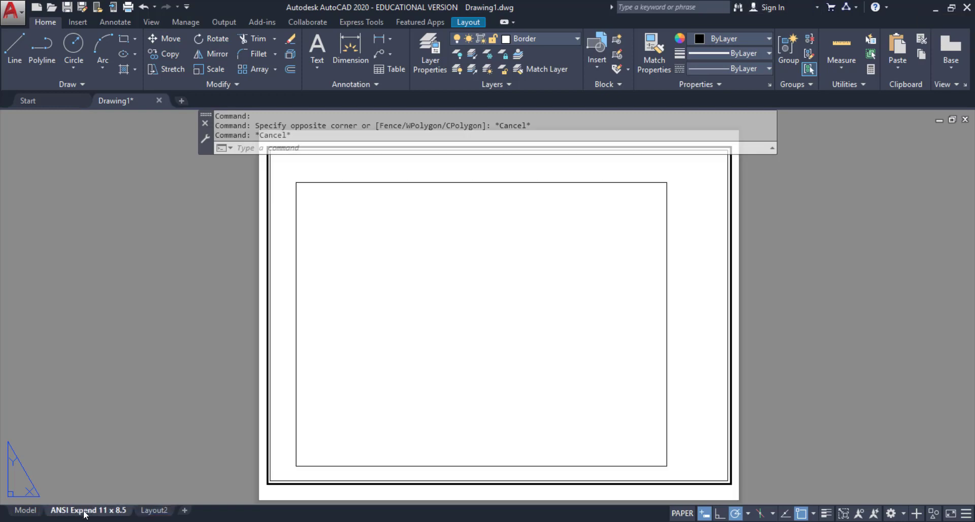
{"action": "double_click", "coordinate": [85, 513]}
{"action": "key", "text": "ctrl+c"}
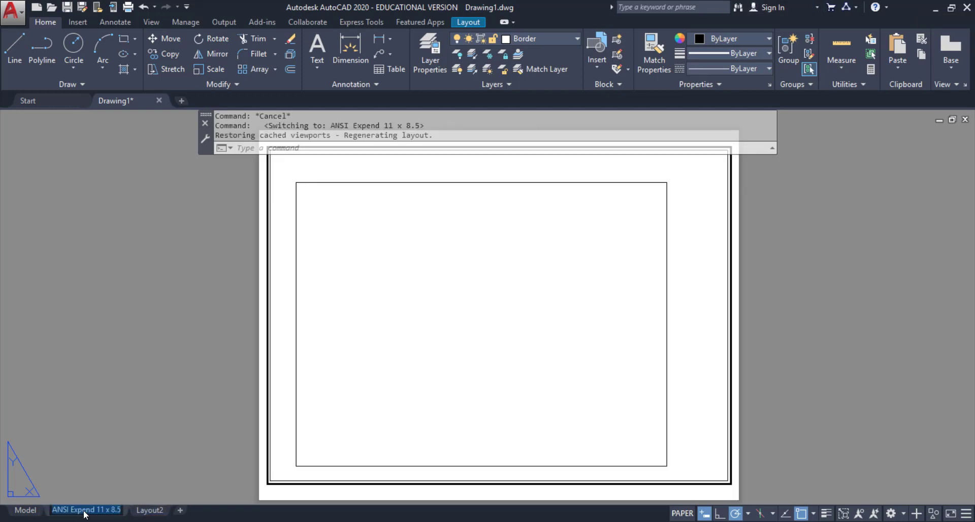
{"action": "left_click", "coordinate": [164, 449]}
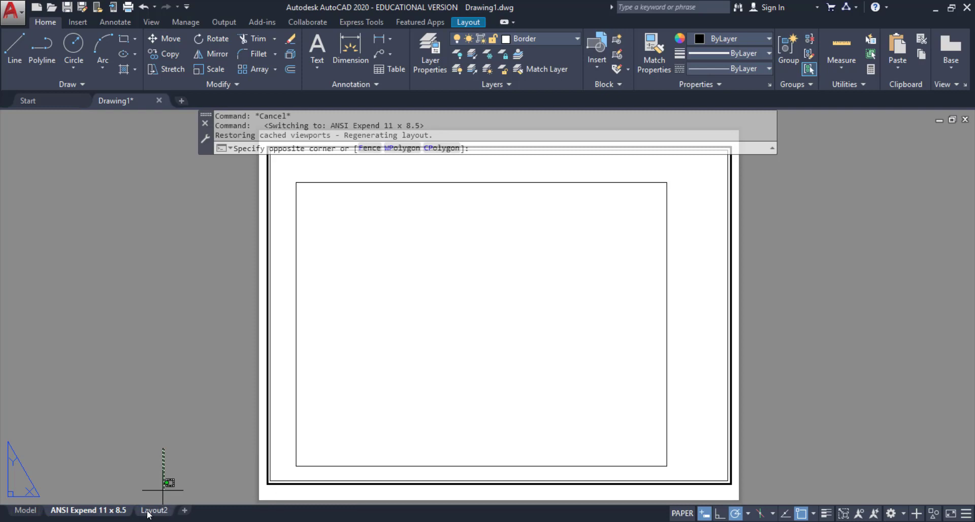
{"action": "mouse_move", "coordinate": [148, 513]}
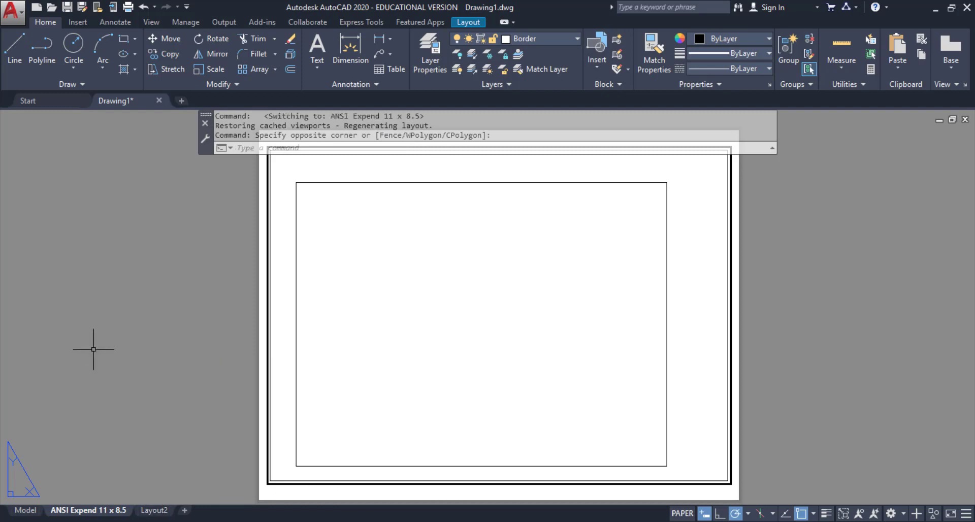
{"action": "key", "text": "Escape"}
Rename Layout2 as ANSI B Expend 17 x 1, reusing the copied layout name.
{"action": "left_click", "coordinate": [153, 511]}
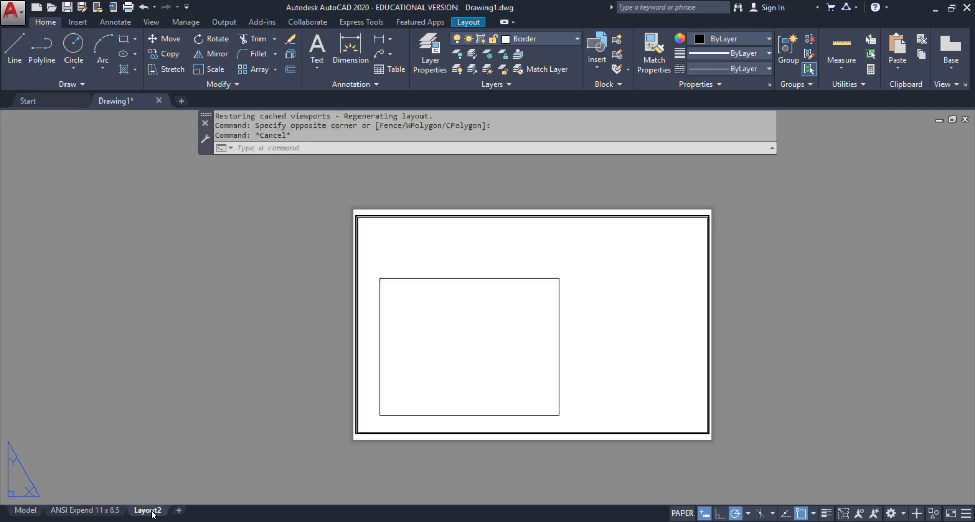
{"action": "key", "text": "ctrl+v"}
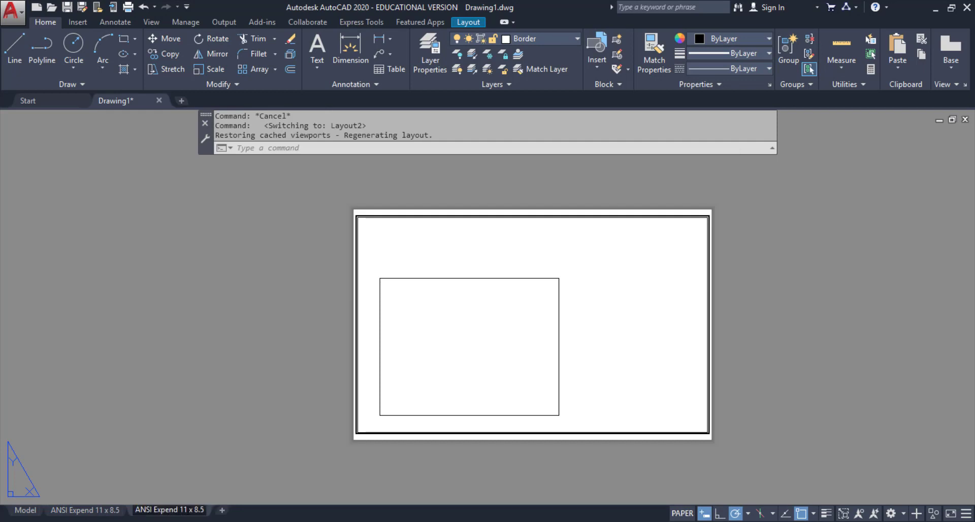
{"action": "key", "text": "BackSpace"}
{"action": "type", "text": "7"}
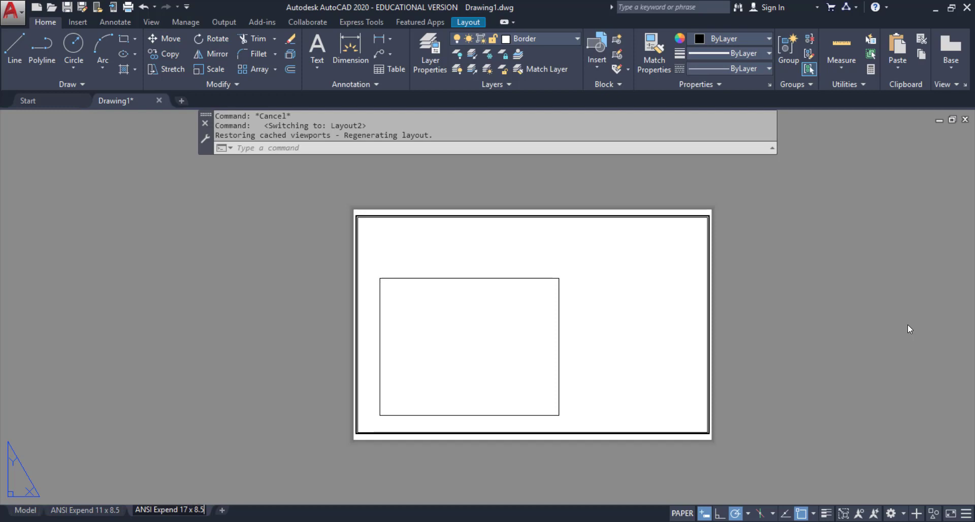
{"action": "key", "text": "BackSpace"}
{"action": "key", "text": "BackSpace"}
{"action": "key", "text": "BackSpace"}
{"action": "type", "text": "1"}
{"action": "type", "text": "B"}
{"action": "left_click", "coordinate": [183, 456]}
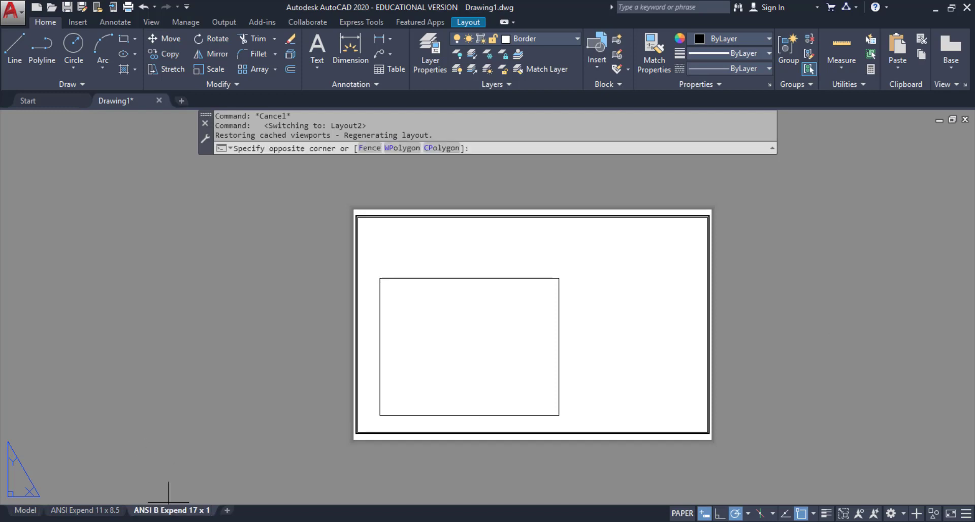
Rename the ANSI Expend 11 x 8.5 layout as ANSI A Expend 11 x 8.5.
{"action": "left_click", "coordinate": [71, 511]}
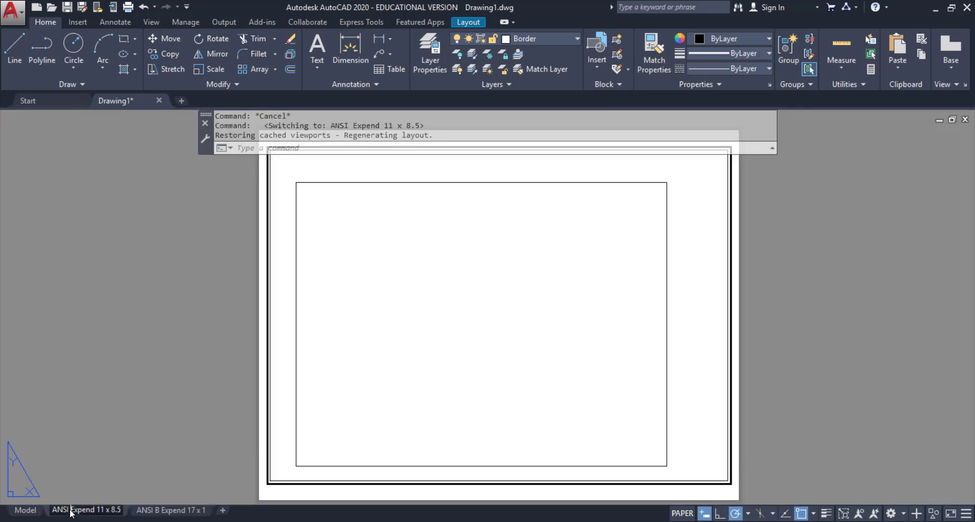
{"action": "type", "text": "A"}
{"action": "left_click", "coordinate": [101, 416]}
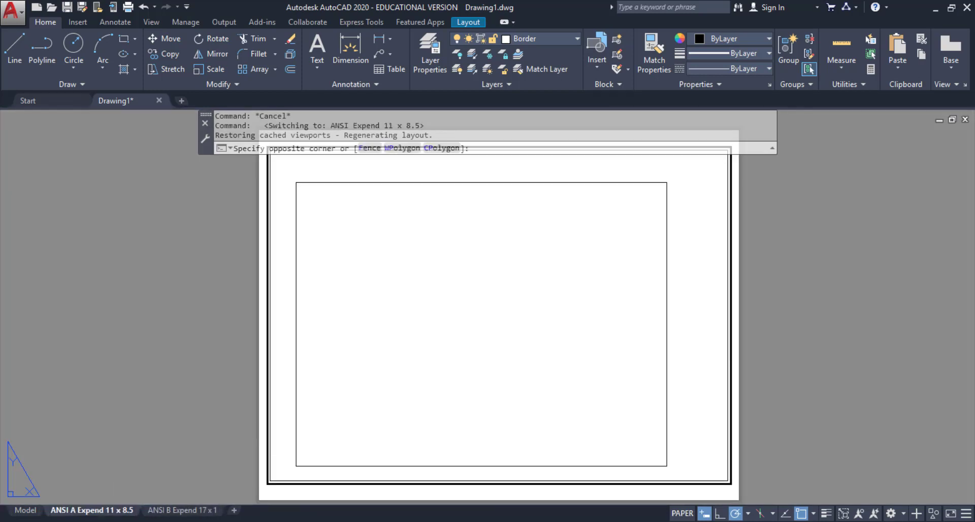
Save the drawing as Layout Template Teaching.dwg in the 8_Layout folder in AutoCAD 2018 format.
{"action": "left_click", "coordinate": [67, 7]}
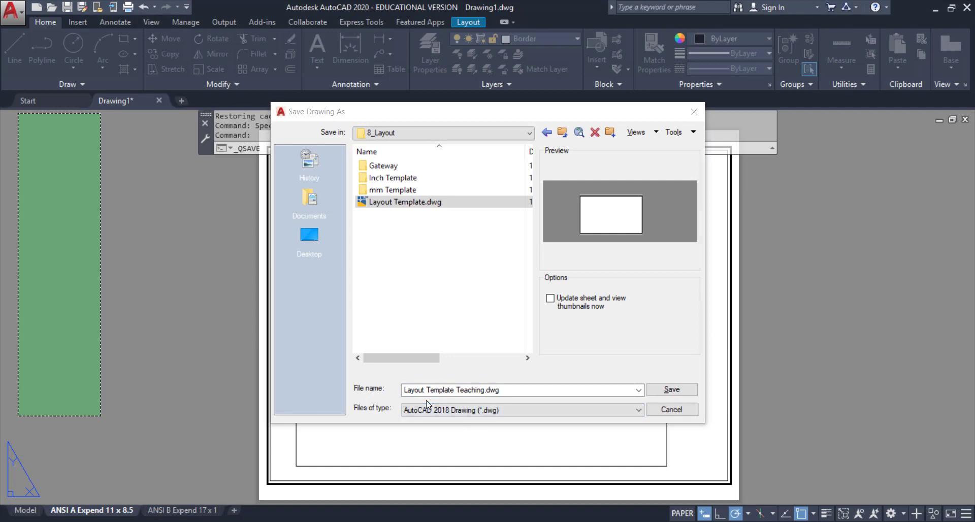
{"action": "left_click", "coordinate": [674, 389]}
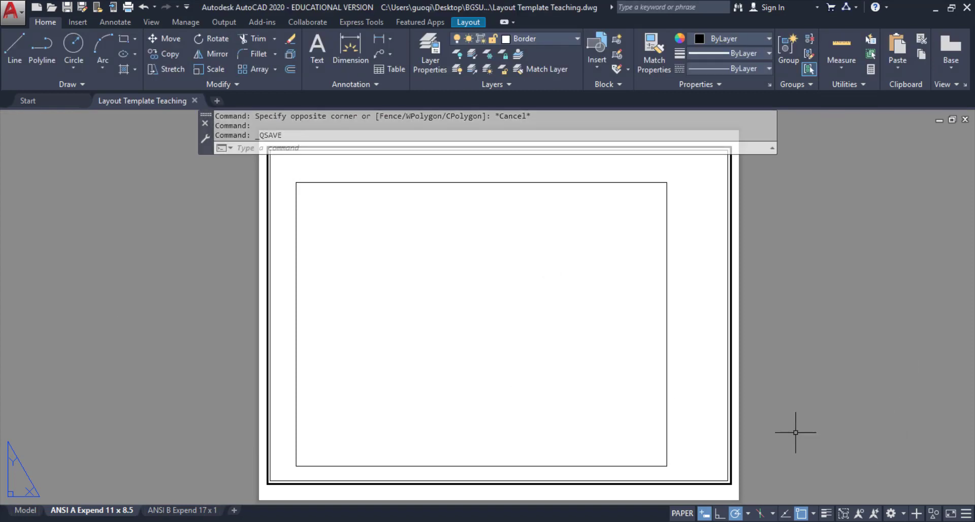
{"action": "left_click", "coordinate": [68, 9]}
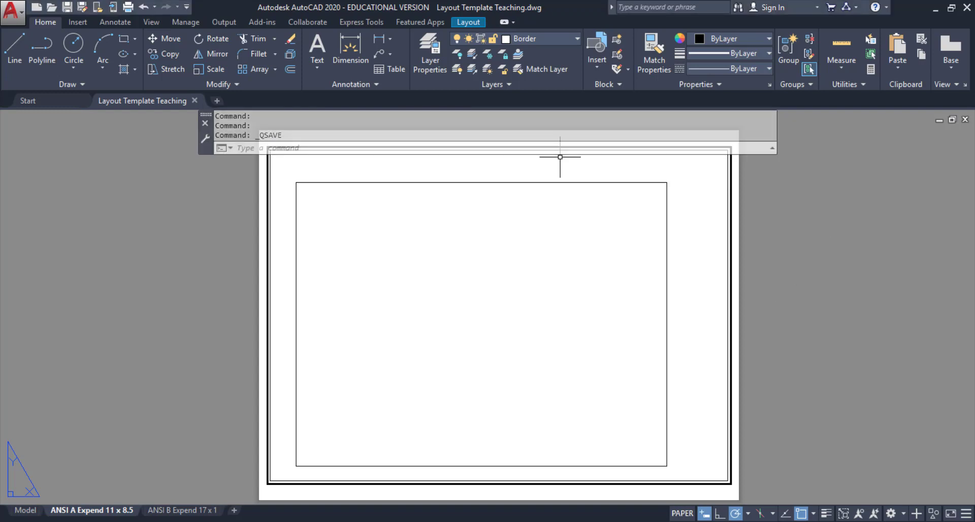
{"action": "left_click", "coordinate": [808, 129]}
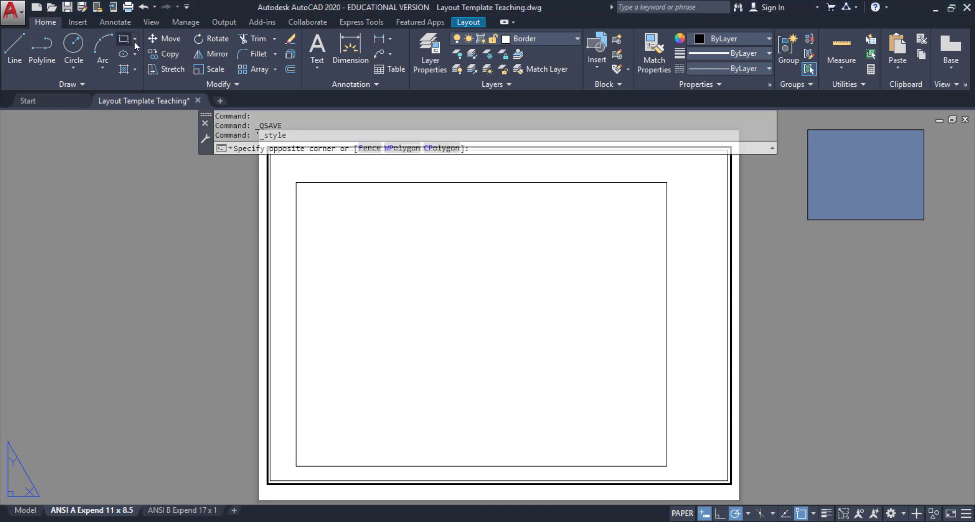
{"action": "key", "text": "Escape"}
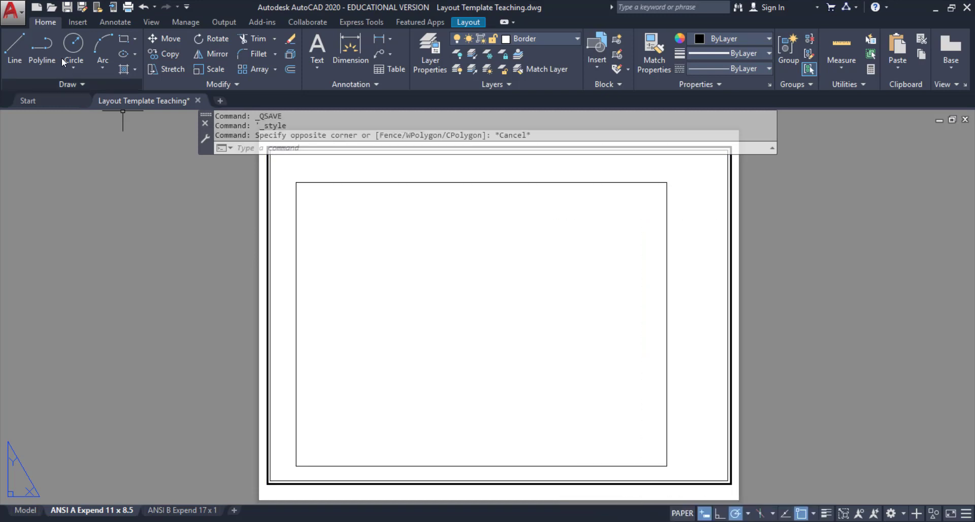
Draw a 6.5 x 1.49 rectangle on the ANSI A layout, extending left and up from the inner border's lower-right corner.
{"action": "left_click", "coordinate": [123, 39]}
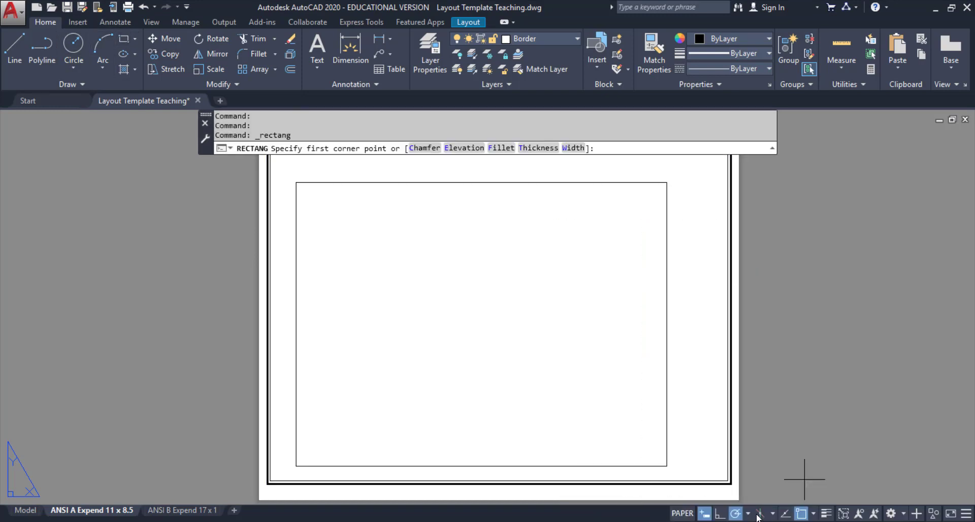
{"action": "left_click", "coordinate": [728, 481]}
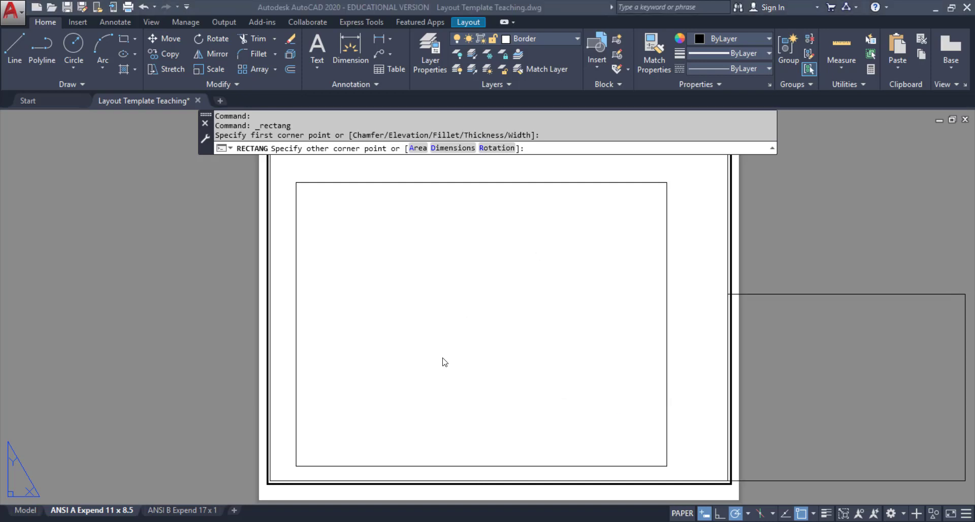
{"action": "left_click", "coordinate": [778, 274]}
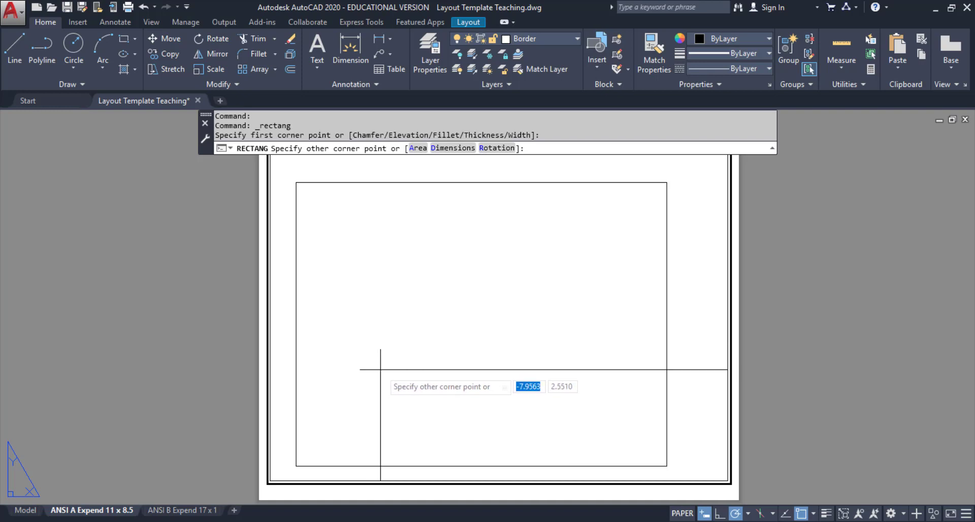
{"action": "type", "text": "-6.5"}
{"action": "key", "text": "Tab"}
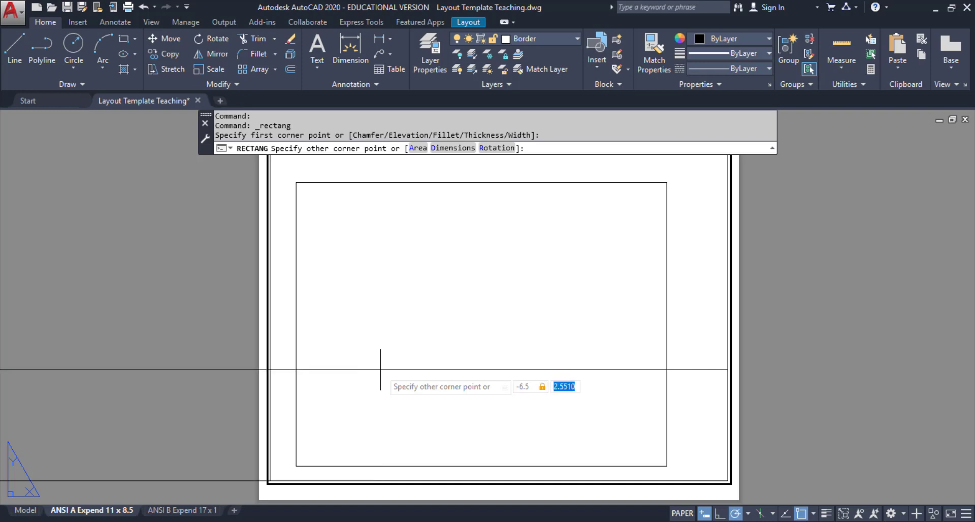
{"action": "type", "text": "1.49"}
{"action": "key", "text": "Return"}
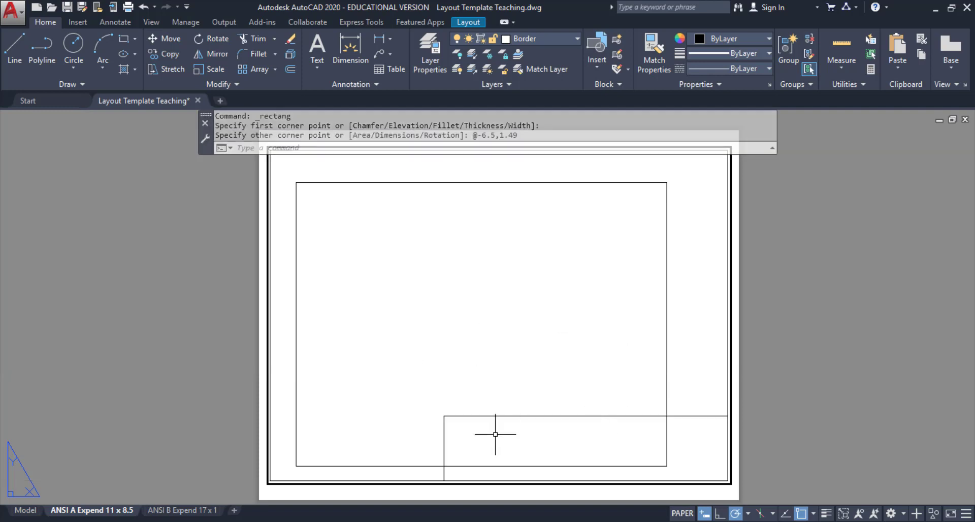
{"action": "mouse_move", "coordinate": [503, 415]}
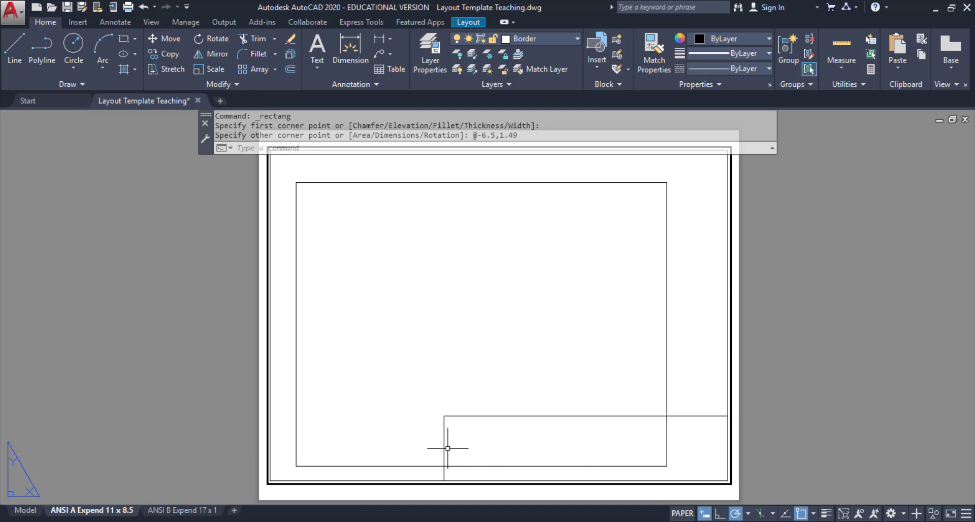
Explode the title block rectangle on the ANSI A layout into separate lines.
{"action": "left_click", "coordinate": [467, 415]}
{"action": "left_click", "coordinate": [289, 54]}
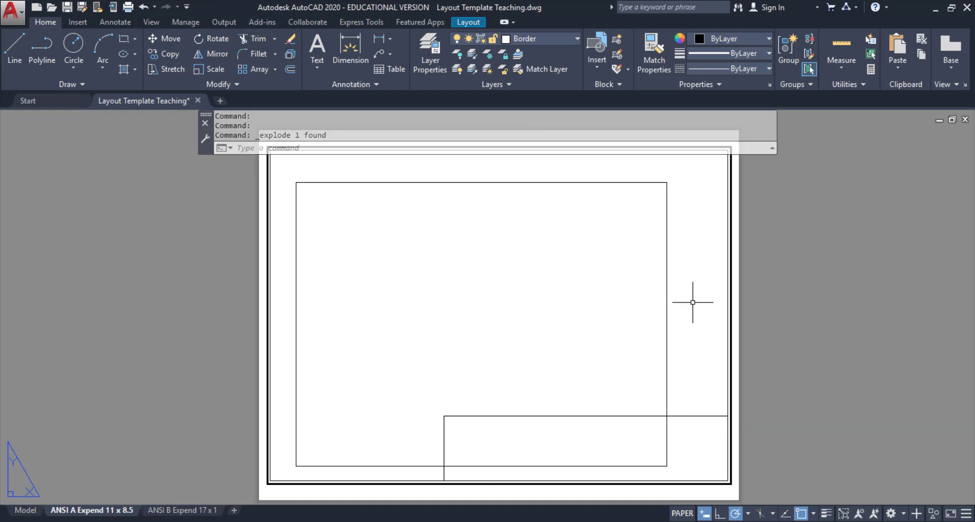
{"action": "left_click", "coordinate": [788, 336]}
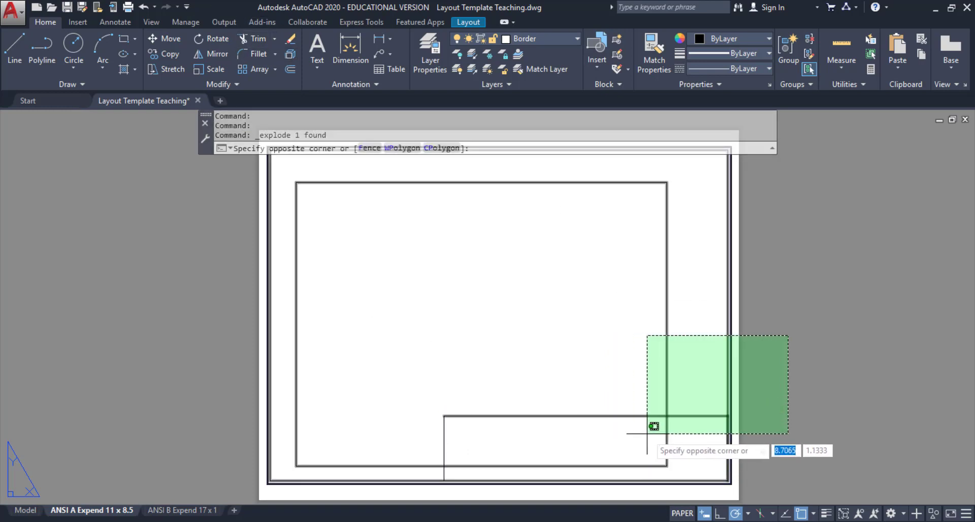
{"action": "key", "text": "Escape"}
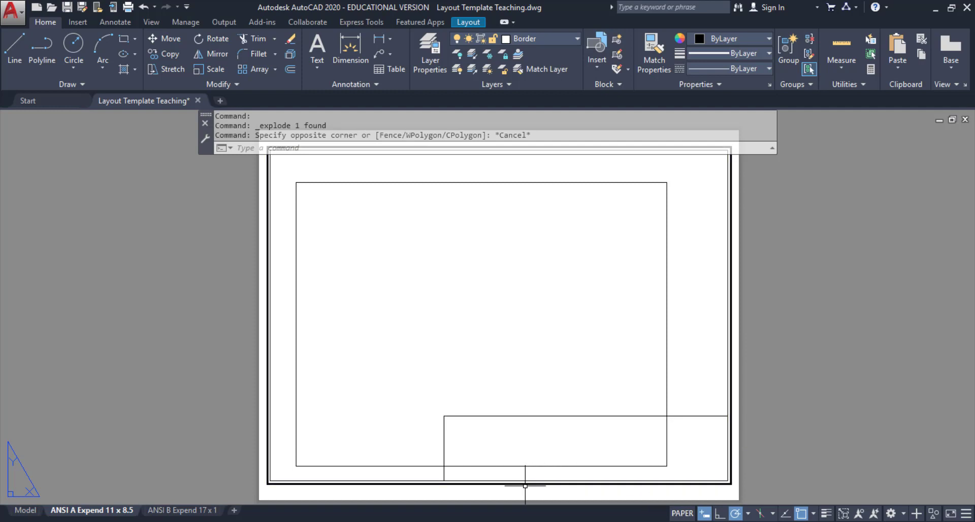
Offset the title block's bottom edge upward by 0.38 three times in succession to form its horizontal row lines.
{"action": "left_click", "coordinate": [288, 71]}
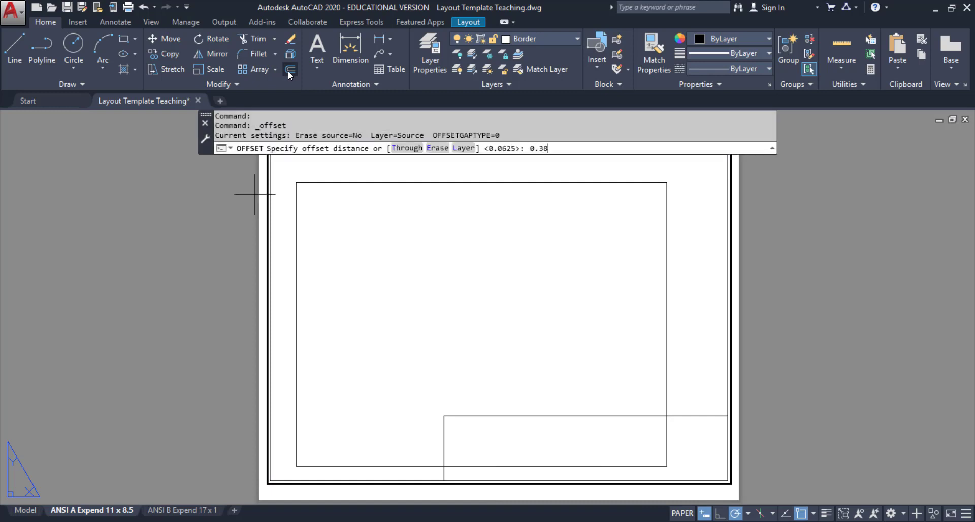
{"action": "key", "text": "Return"}
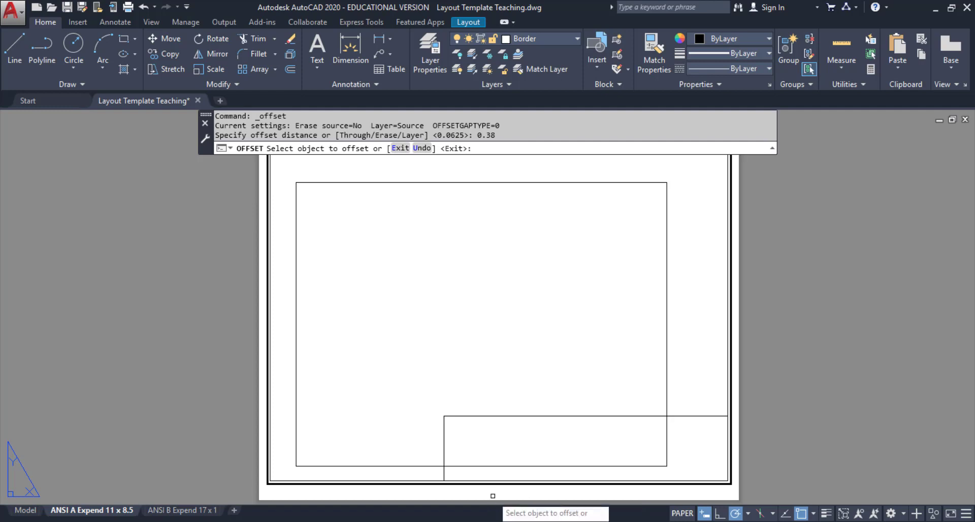
{"action": "left_click", "coordinate": [494, 481]}
{"action": "left_click", "coordinate": [495, 460]}
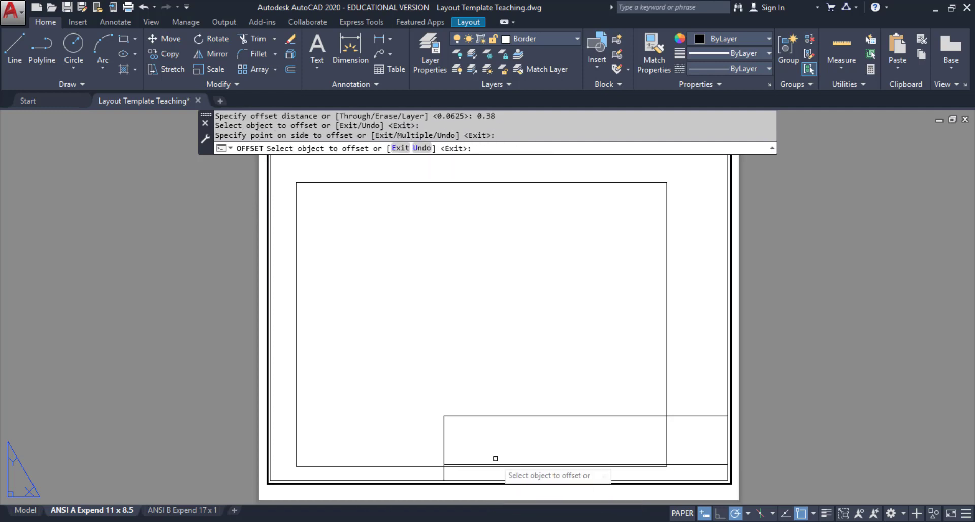
{"action": "left_click", "coordinate": [494, 463]}
{"action": "left_click", "coordinate": [493, 439]}
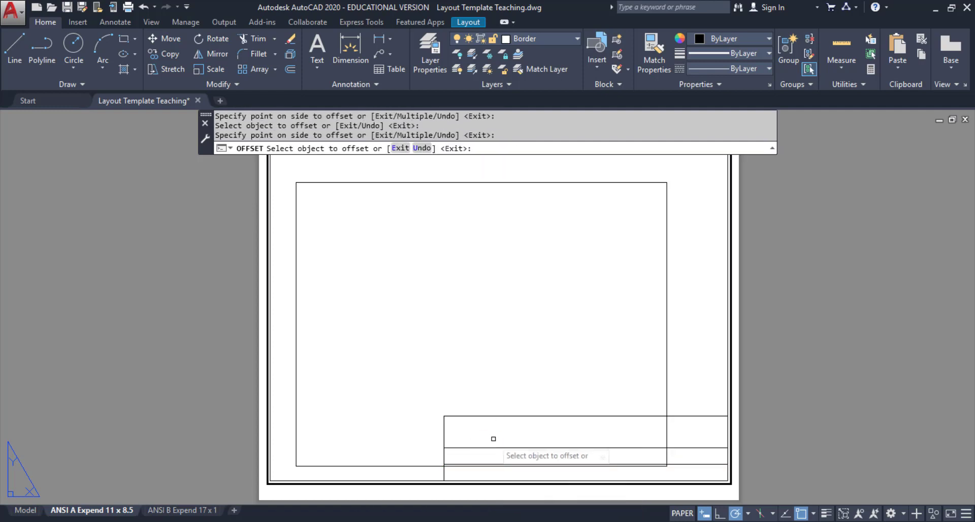
{"action": "left_click", "coordinate": [707, 447]}
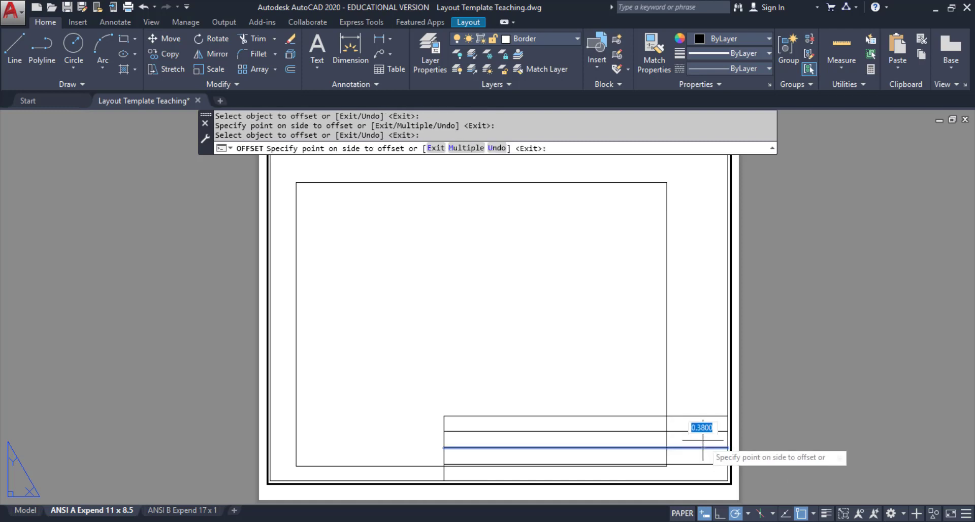
{"action": "left_click", "coordinate": [703, 440]}
{"action": "key", "text": "Escape"}
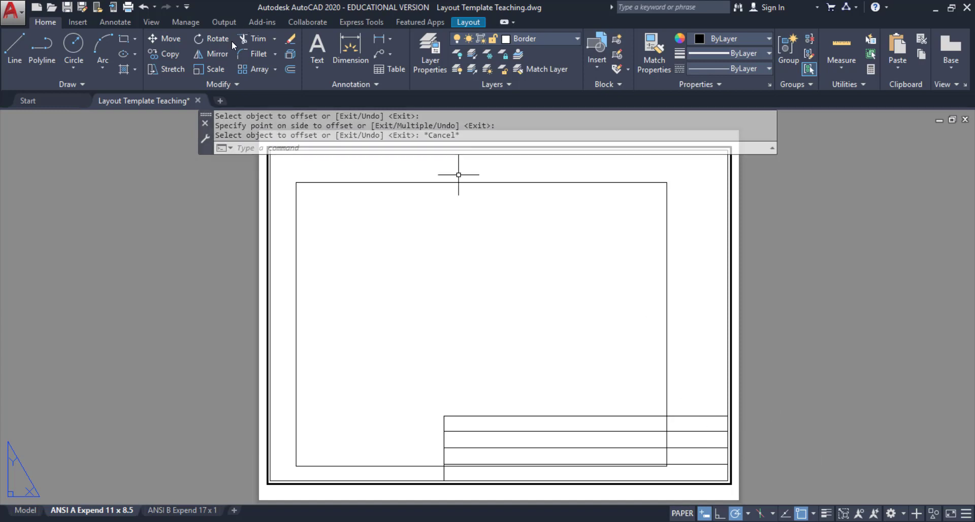
Offset the title block's right edge 4.94 to the left to form the first vertical divider.
{"action": "left_click", "coordinate": [290, 69]}
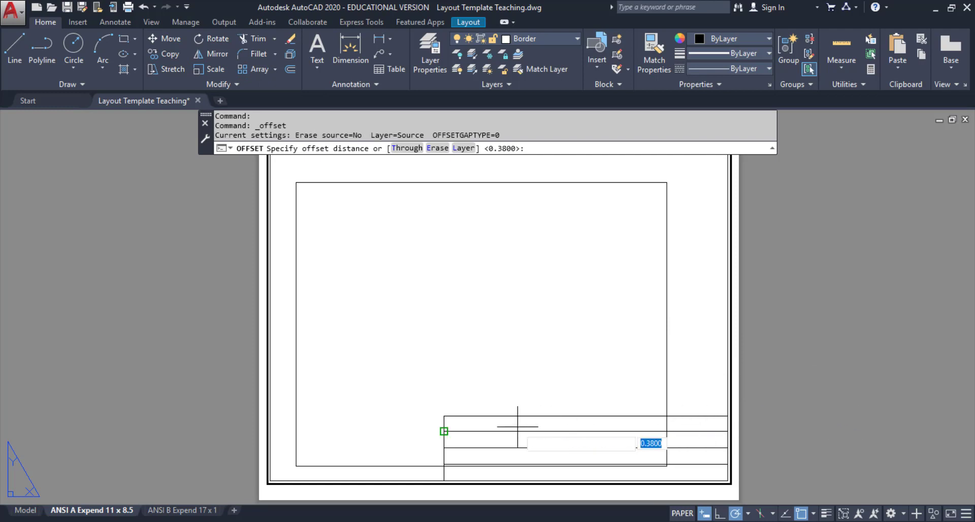
{"action": "type", "text": "4.9"}
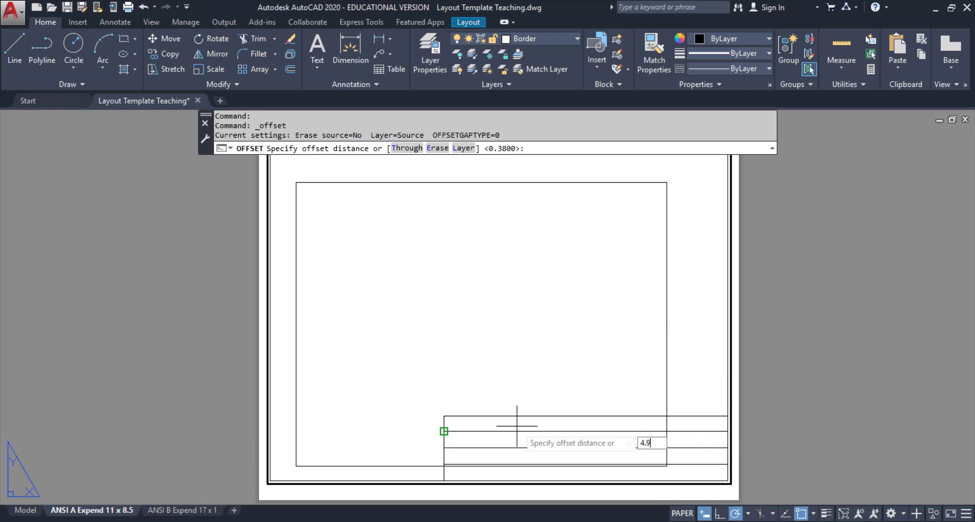
{"action": "type", "text": "4"}
{"action": "key", "text": "Return"}
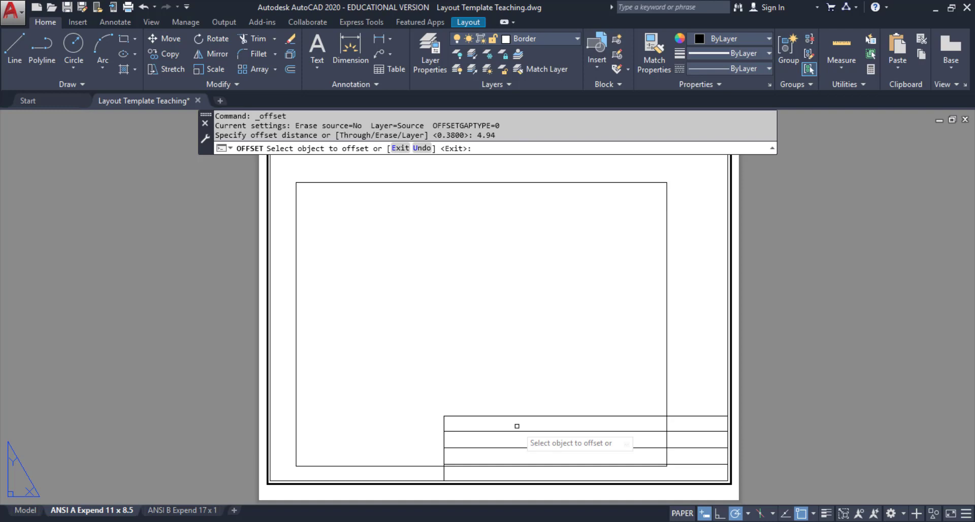
{"action": "left_click", "coordinate": [728, 424]}
{"action": "left_click", "coordinate": [453, 441]}
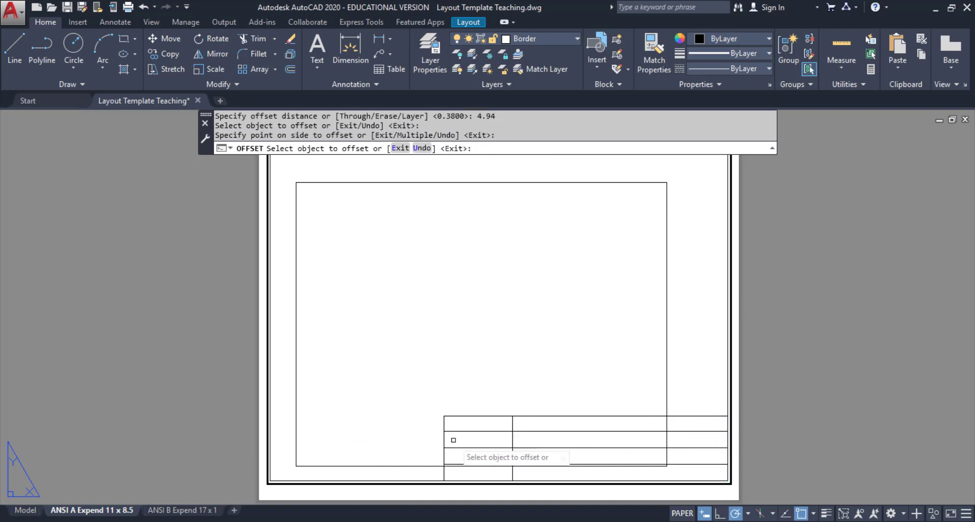
{"action": "key", "text": "Escape"}
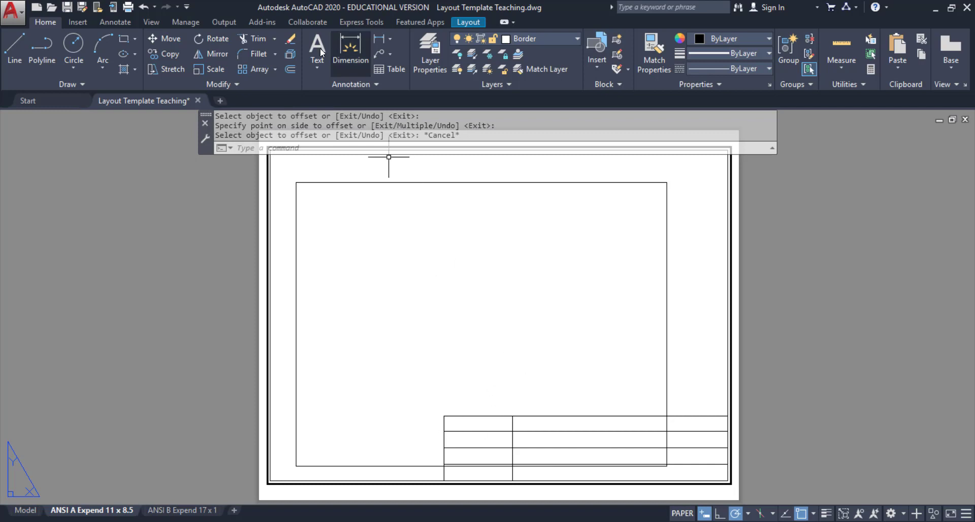
{"action": "left_click", "coordinate": [290, 70]}
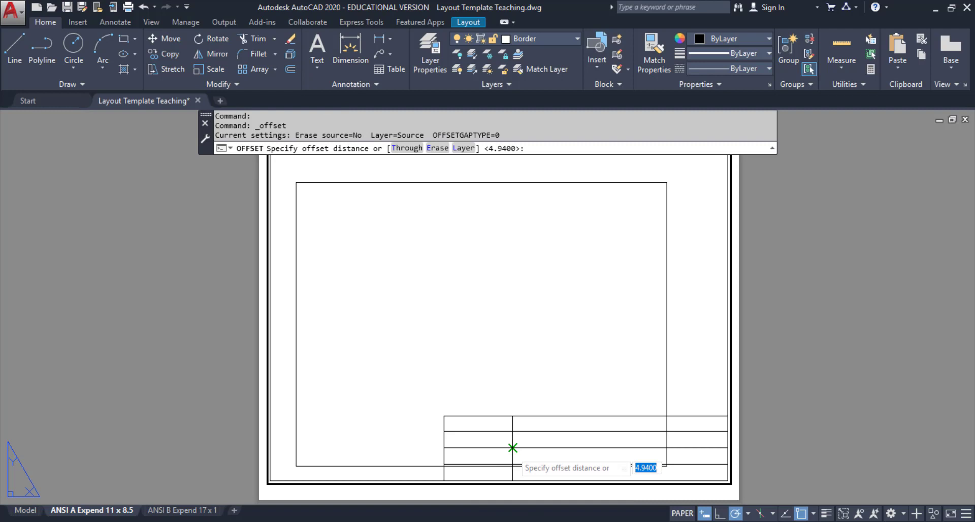
{"action": "type", "text": "1."}
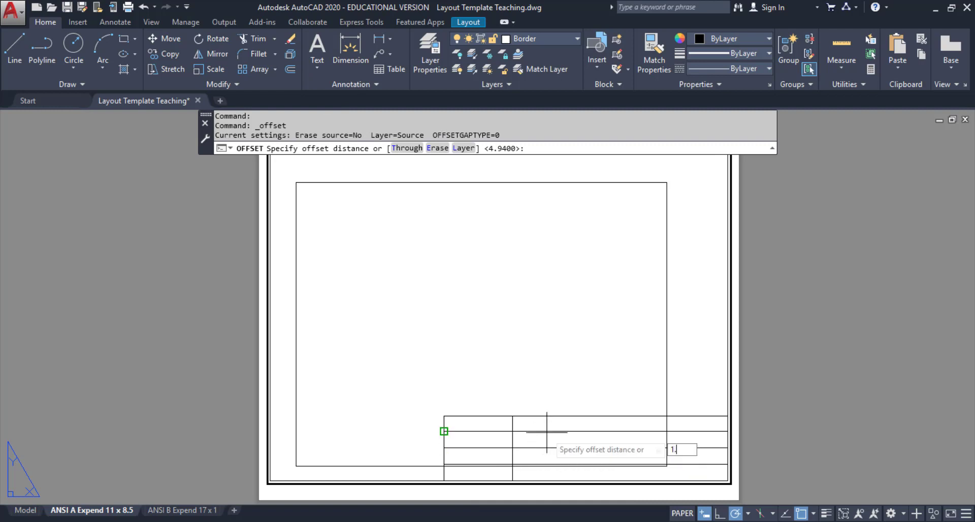
{"action": "type", "text": "78"}
{"action": "key", "text": "Return"}
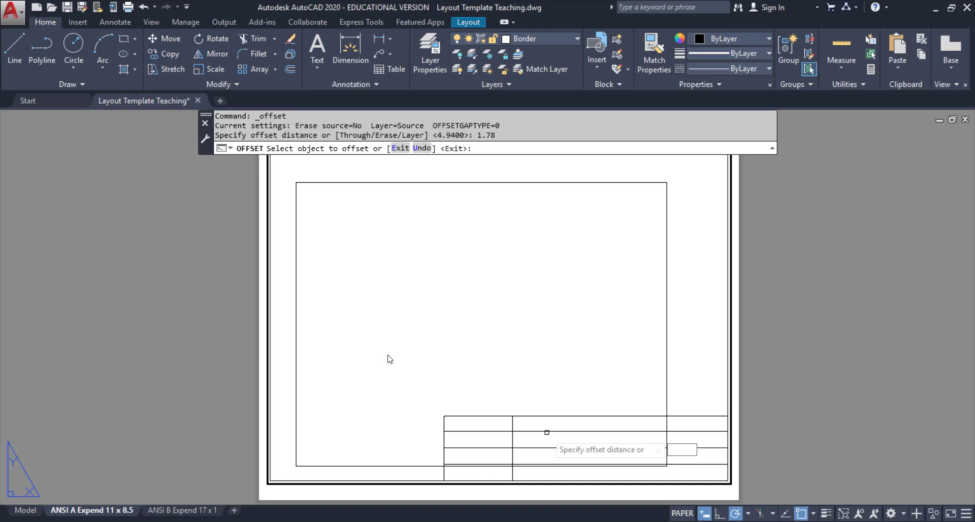
{"action": "key", "text": "Escape"}
Offset the vertical divider 1.78 to the right as a second divider, and delete the stray offset line outside the title block's left edge.
{"action": "left_click", "coordinate": [294, 68]}
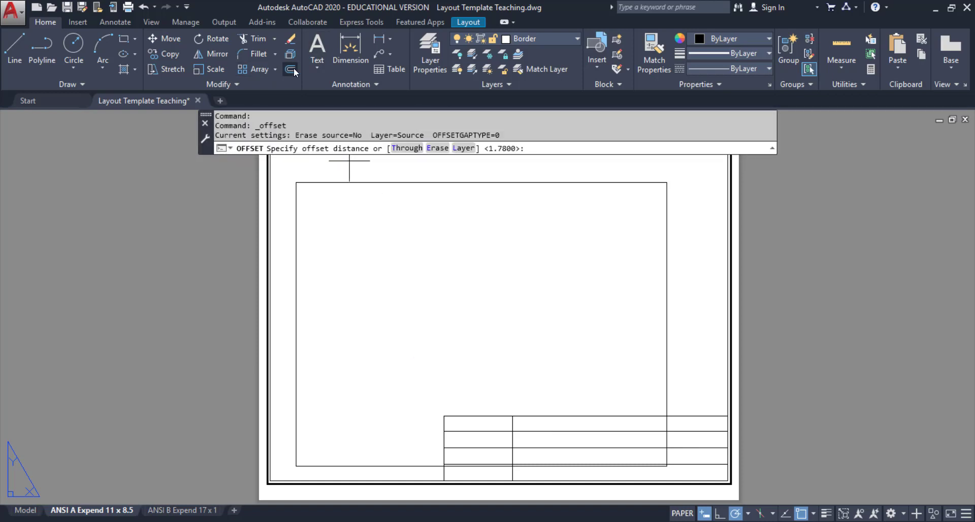
{"action": "type", "text": "1.78"}
{"action": "key", "text": "Return"}
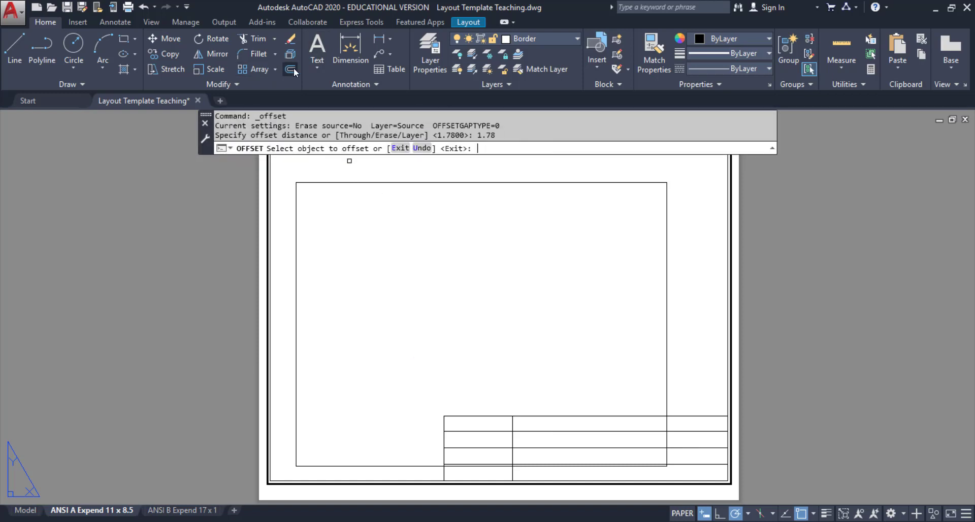
{"action": "left_click", "coordinate": [513, 421]}
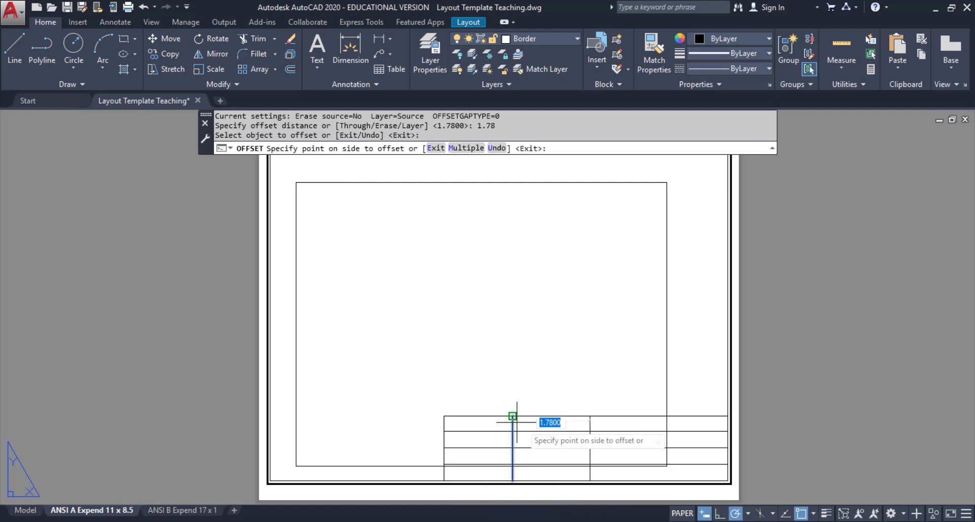
{"action": "left_click", "coordinate": [444, 429]}
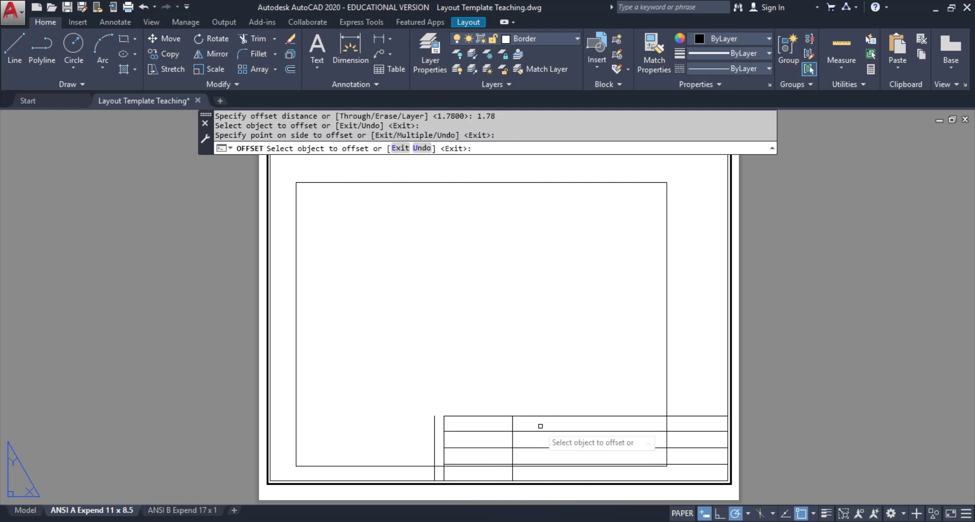
{"action": "left_click", "coordinate": [512, 420]}
{"action": "left_click", "coordinate": [595, 436]}
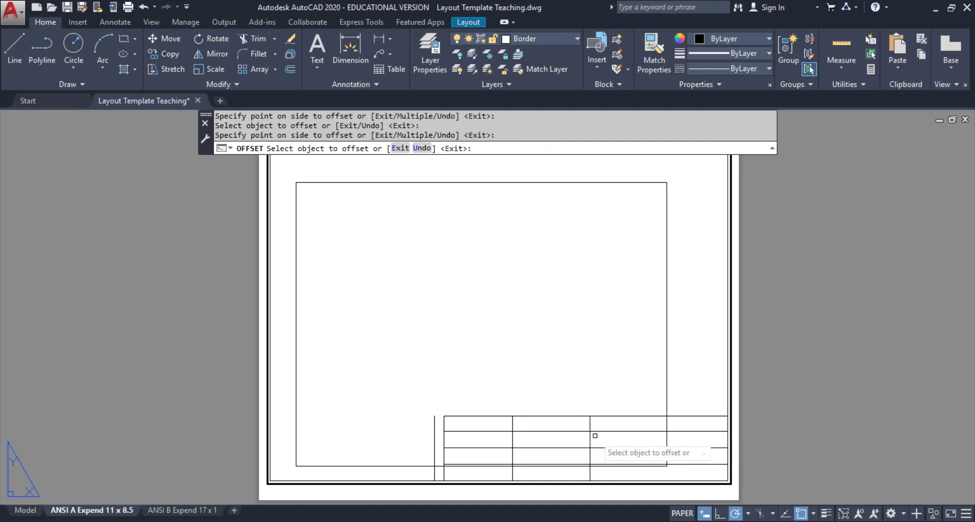
{"action": "key", "text": "Escape"}
{"action": "left_click", "coordinate": [435, 429]}
{"action": "key", "text": "Delete"}
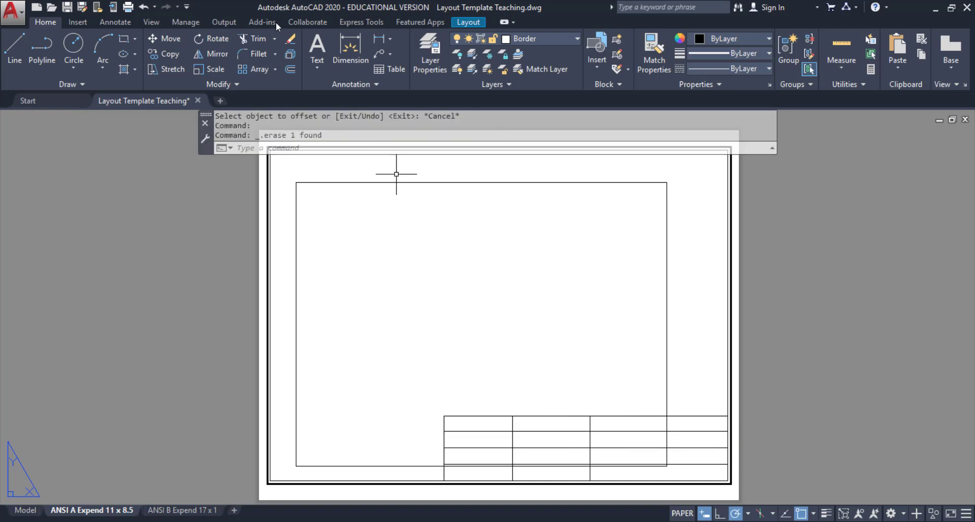
Trim the three inner horizontal lines out of the title block's leftmost column, using the title block lines as cutting edges.
{"action": "left_click", "coordinate": [253, 38]}
{"action": "left_click", "coordinate": [410, 388]}
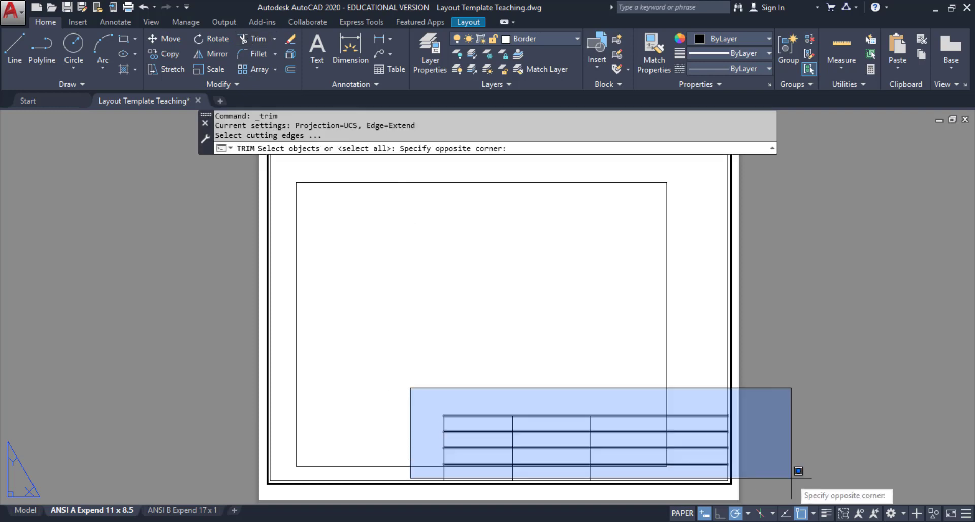
{"action": "left_click", "coordinate": [758, 475]}
{"action": "key", "text": "Return"}
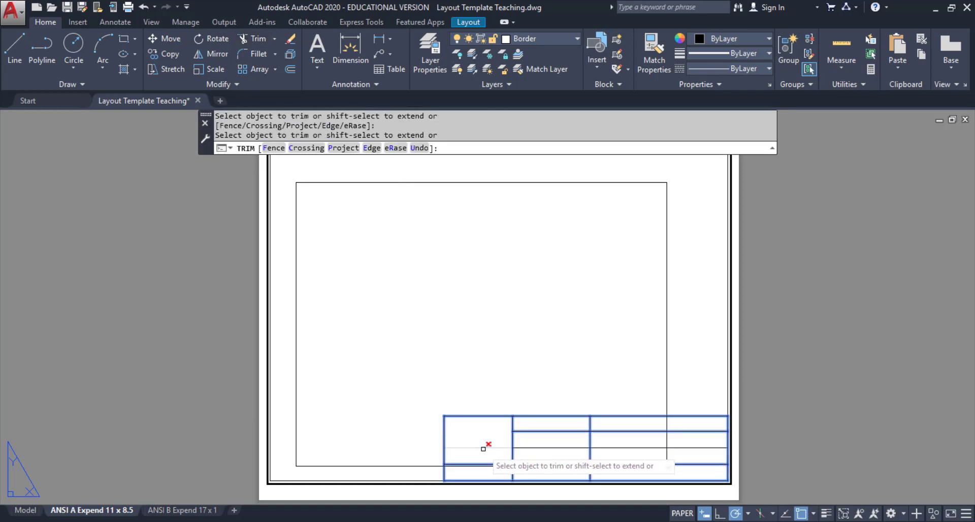
{"action": "left_click", "coordinate": [484, 449]}
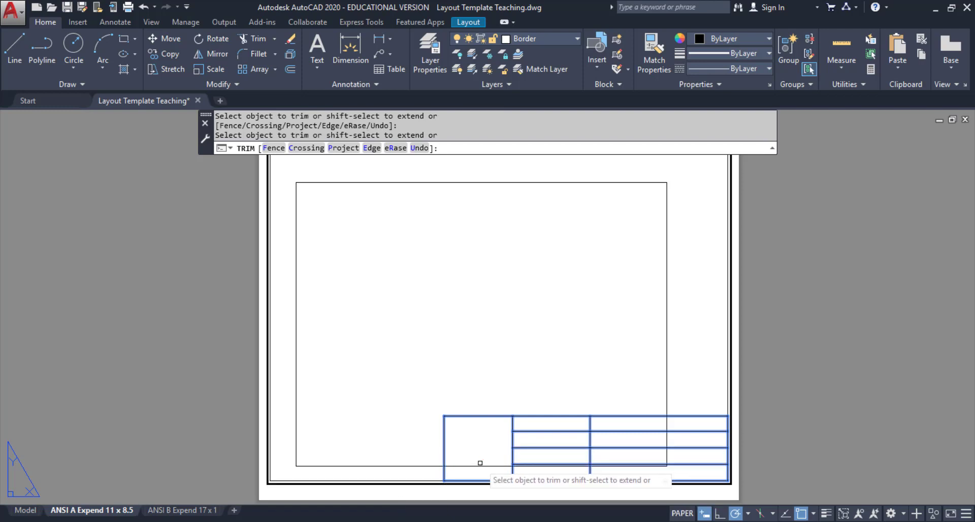
{"action": "key", "text": "Escape"}
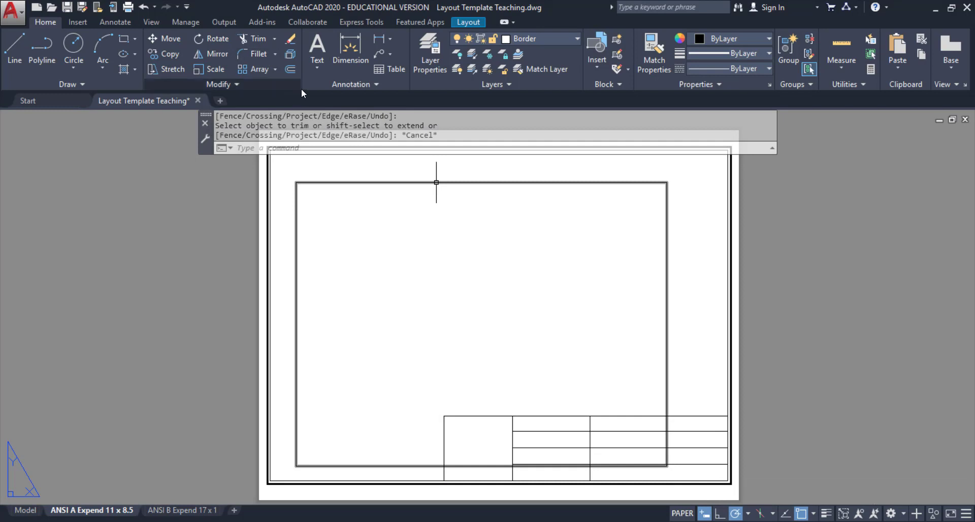
Add the single-line text TLERANCE with 0 rotation, starting at the title block's upper-left corner.
{"action": "left_click", "coordinate": [318, 66]}
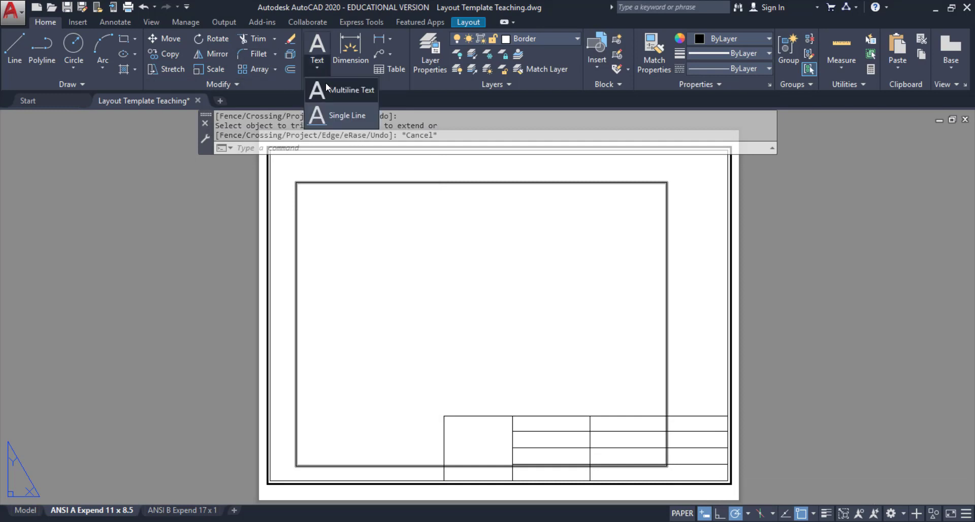
{"action": "left_click", "coordinate": [339, 118]}
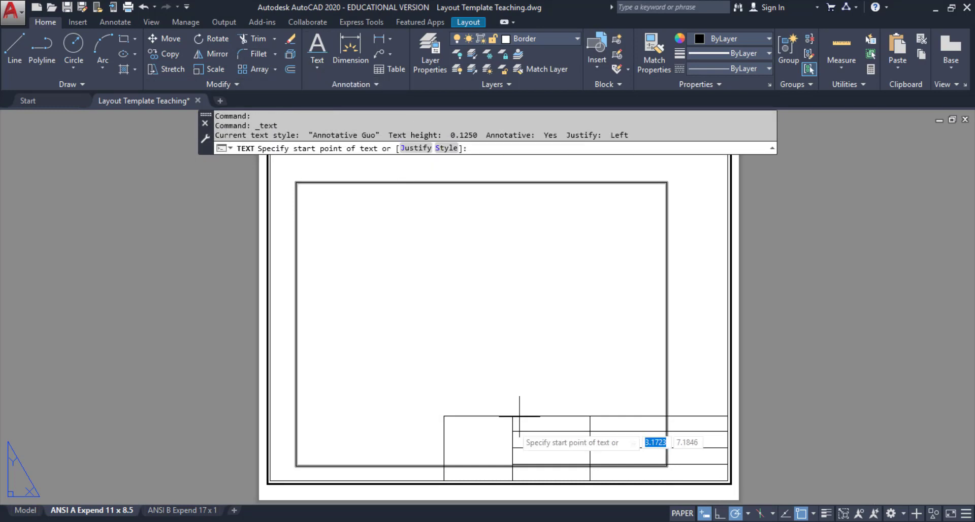
{"action": "left_click", "coordinate": [444, 416]}
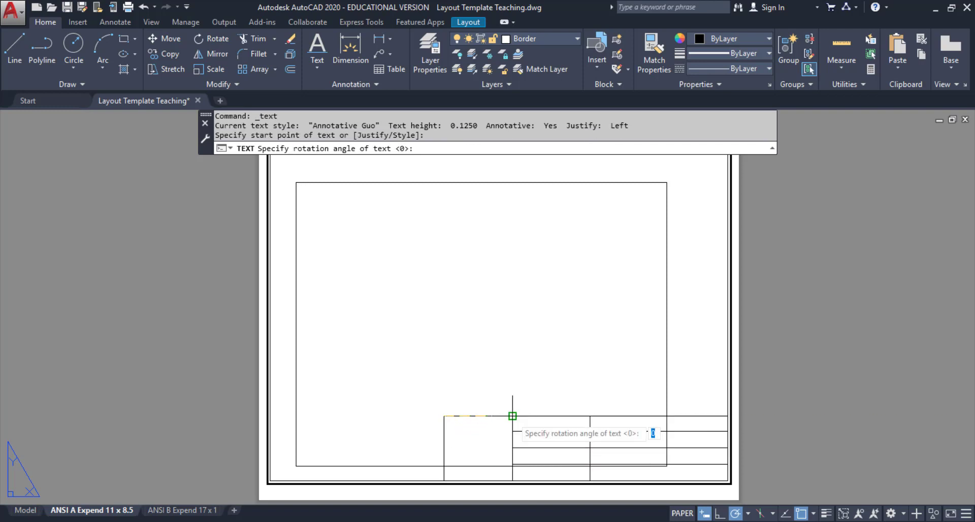
{"action": "key", "text": "Return"}
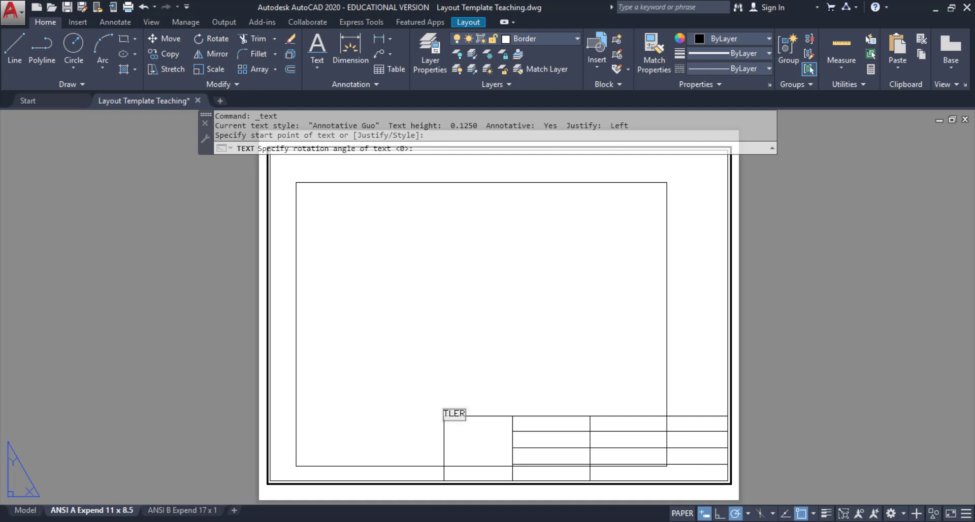
{"action": "left_click", "coordinate": [516, 404]}
{"action": "key", "text": "Escape"}
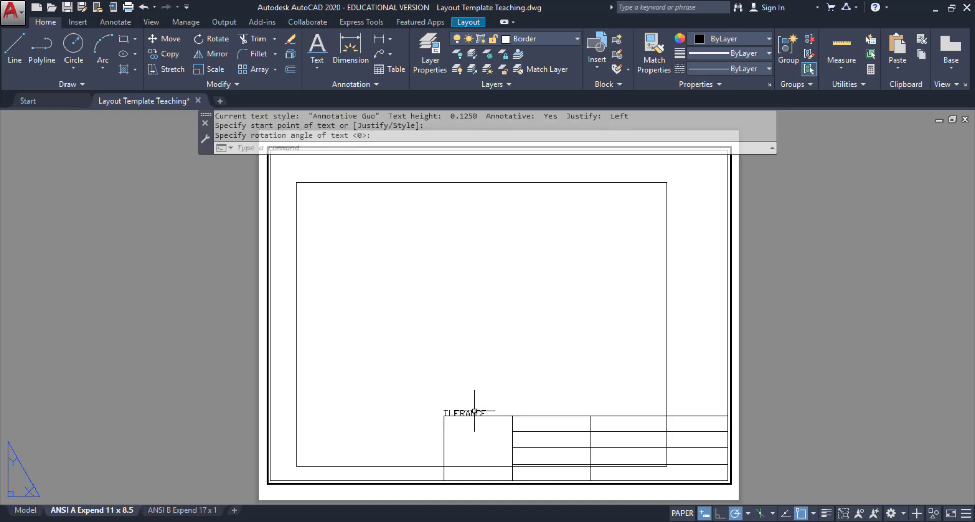
Move the TLERANCE text diagonally down into the upper part of the title block's leftmost cell.
{"action": "left_click", "coordinate": [447, 413]}
{"action": "left_click", "coordinate": [444, 416]}
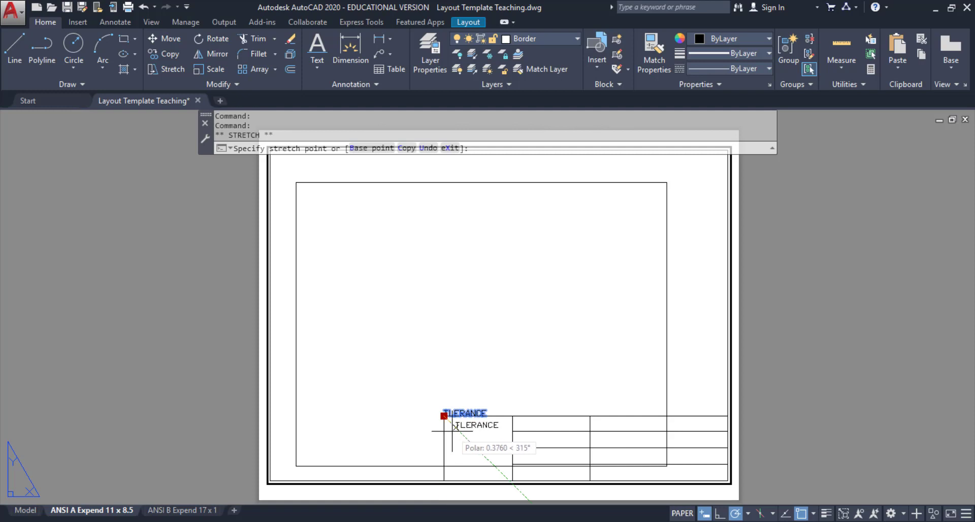
{"action": "left_click", "coordinate": [456, 426]}
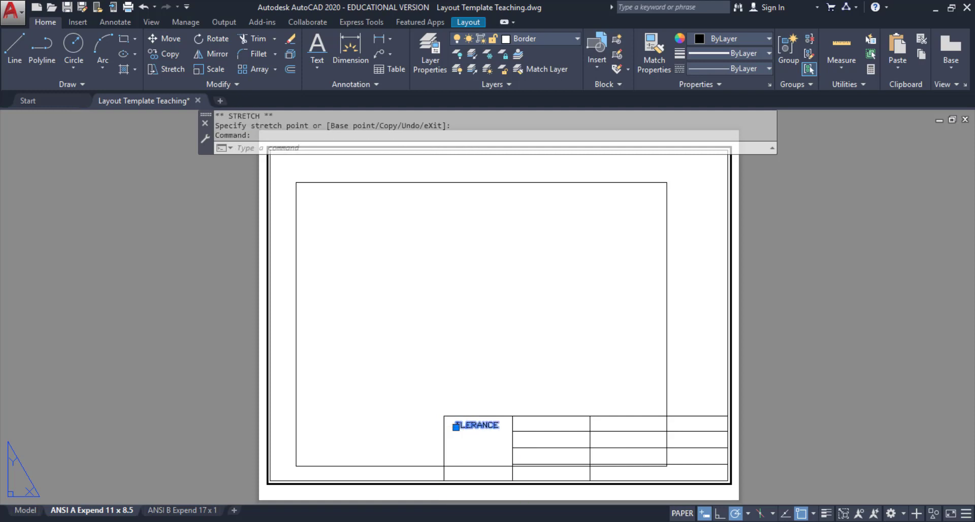
Correct the misspelled title block text to read TOLERANCE.
{"action": "double_click", "coordinate": [460, 427]}
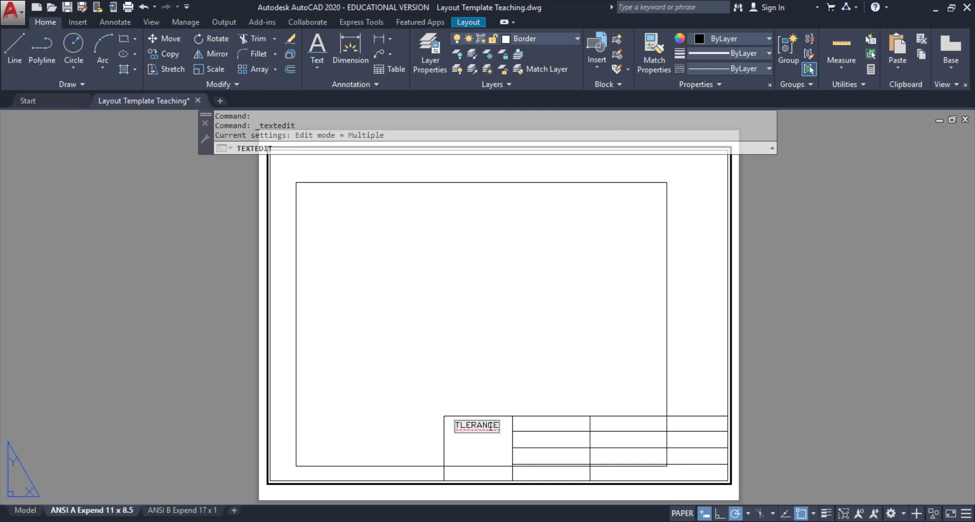
{"action": "type", "text": "o"}
{"action": "key", "text": "BackSpace"}
{"action": "type", "text": "O"}
{"action": "left_click", "coordinate": [521, 396]}
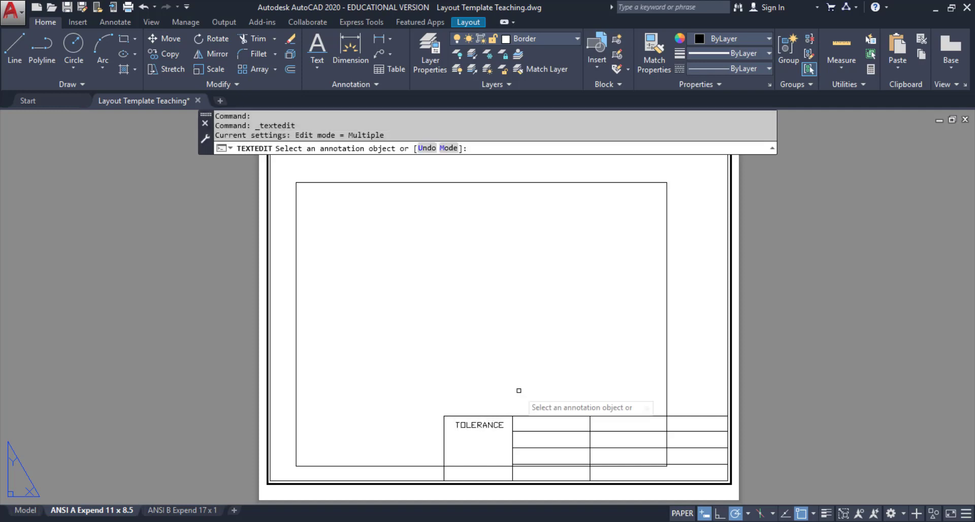
{"action": "key", "text": "Escape"}
{"action": "left_click", "coordinate": [501, 426]}
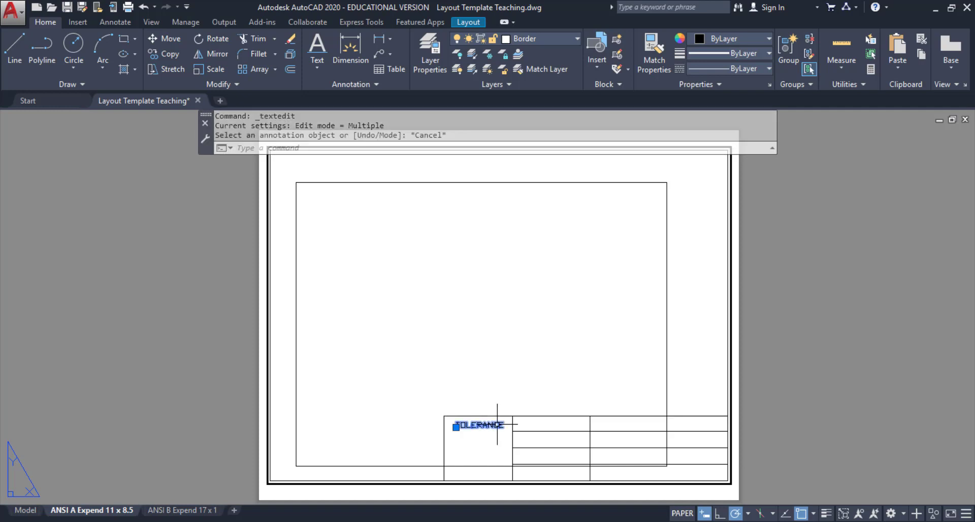
{"action": "left_click", "coordinate": [456, 427]}
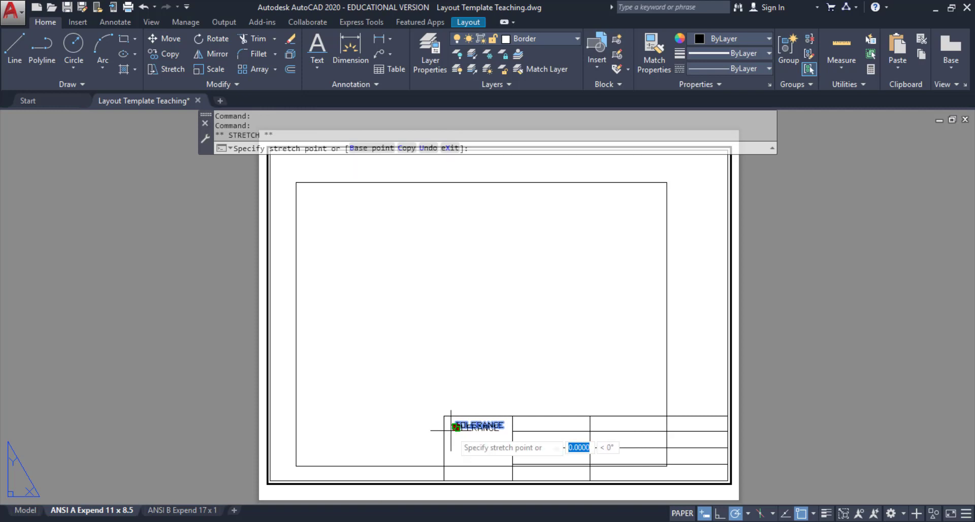
{"action": "key", "text": "Escape"}
{"action": "key", "text": "Escape"}
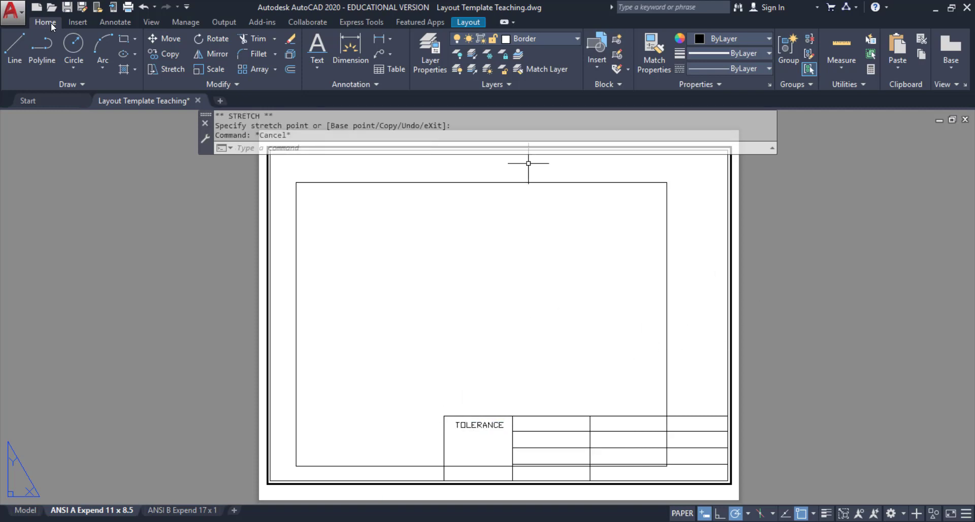
Save the drawing and delete the single large viewport from the ANSI A layout.
{"action": "key", "text": "ctrl+s"}
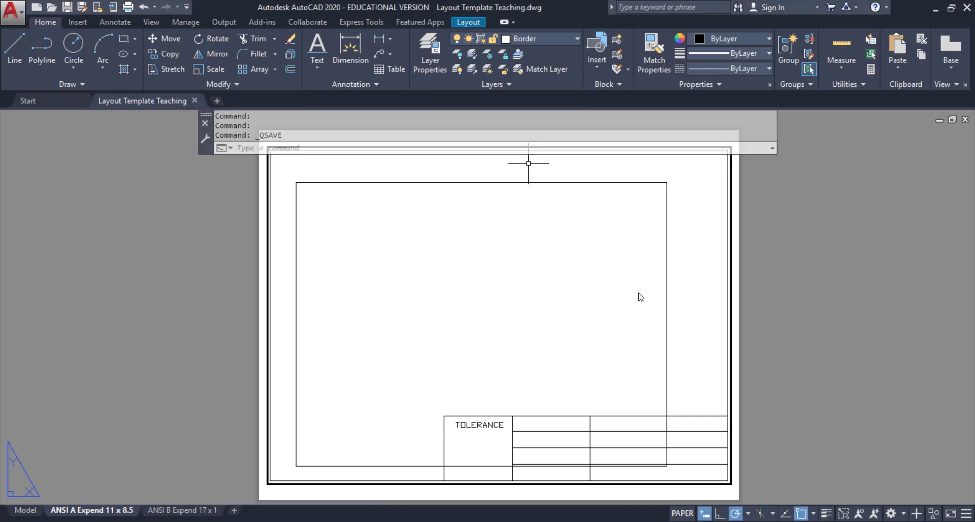
{"action": "left_click", "coordinate": [667, 243]}
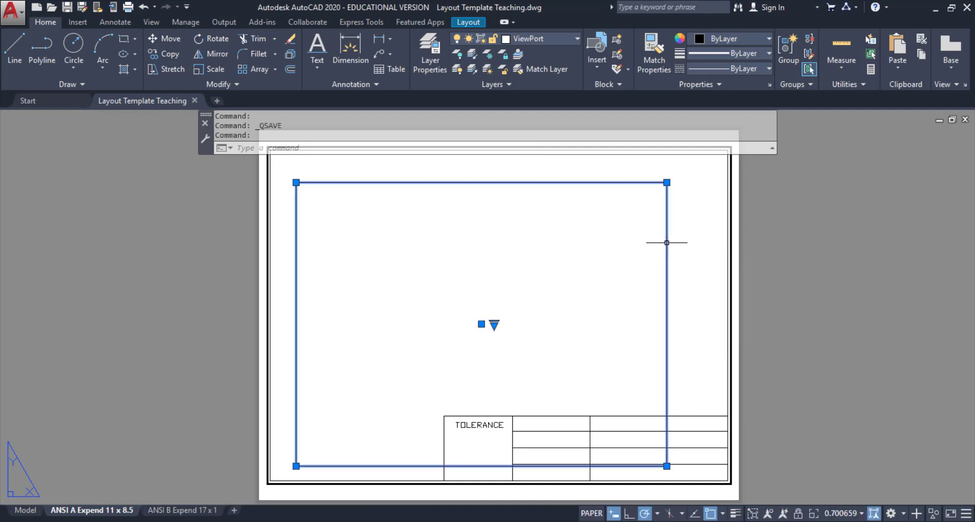
{"action": "key", "text": "Delete"}
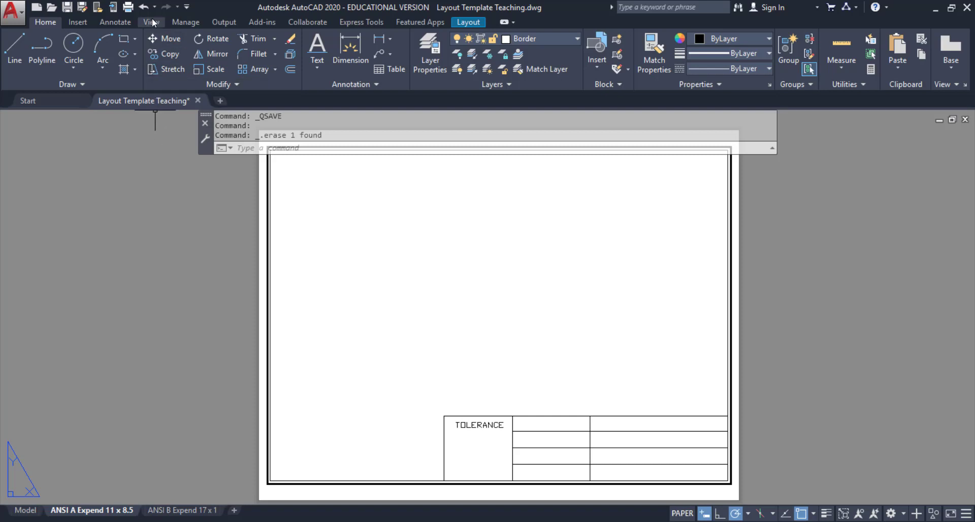
Create a four-viewport arrangement in a rectangle above the title block, inside the ANSI A border.
{"action": "left_click", "coordinate": [464, 22]}
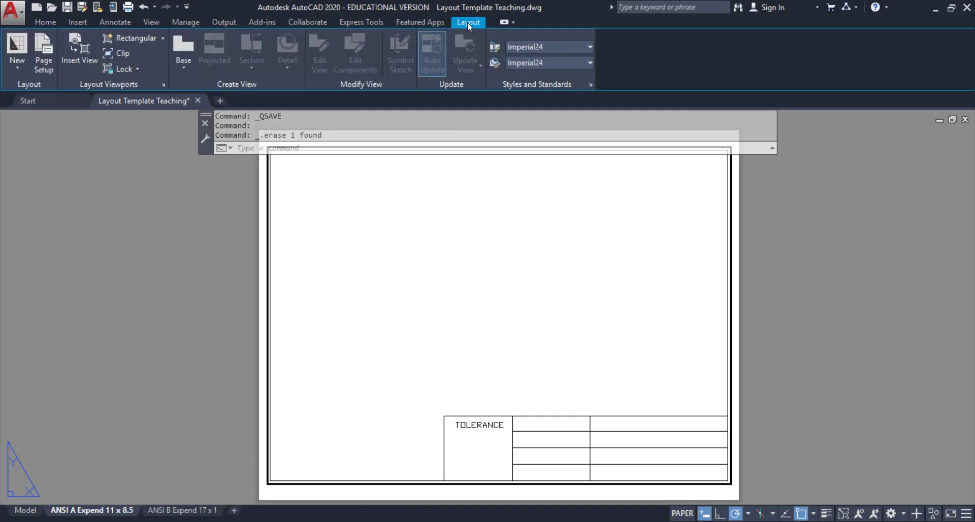
{"action": "left_click", "coordinate": [138, 39]}
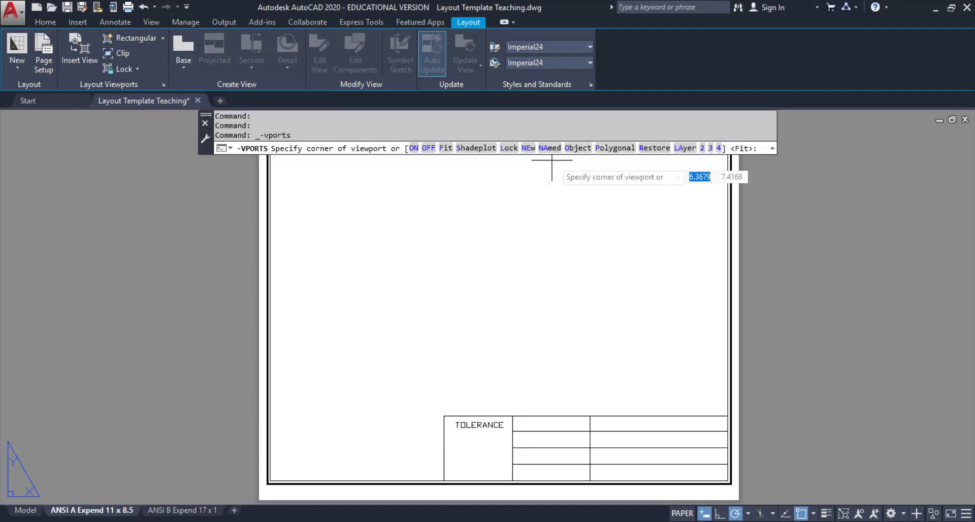
{"action": "left_click", "coordinate": [719, 148]}
{"action": "left_click", "coordinate": [311, 191]}
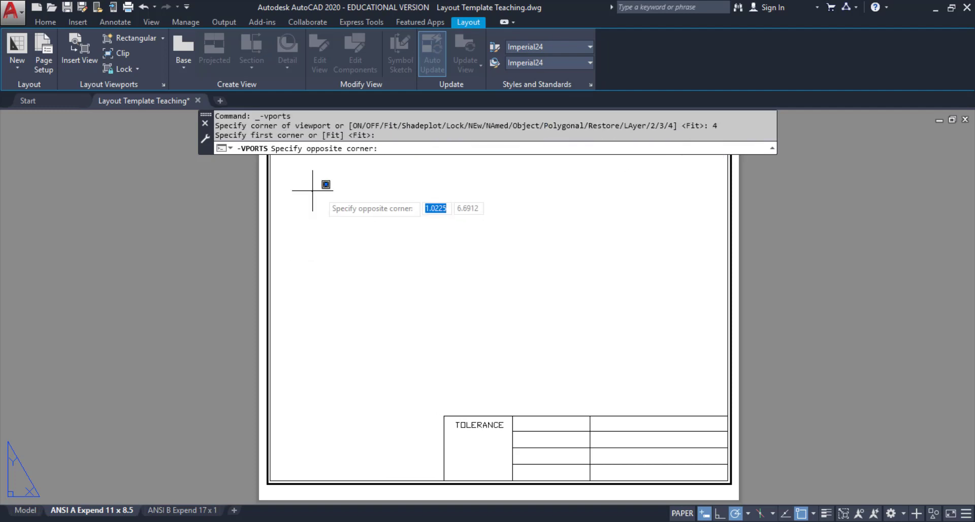
{"action": "left_click", "coordinate": [634, 366]}
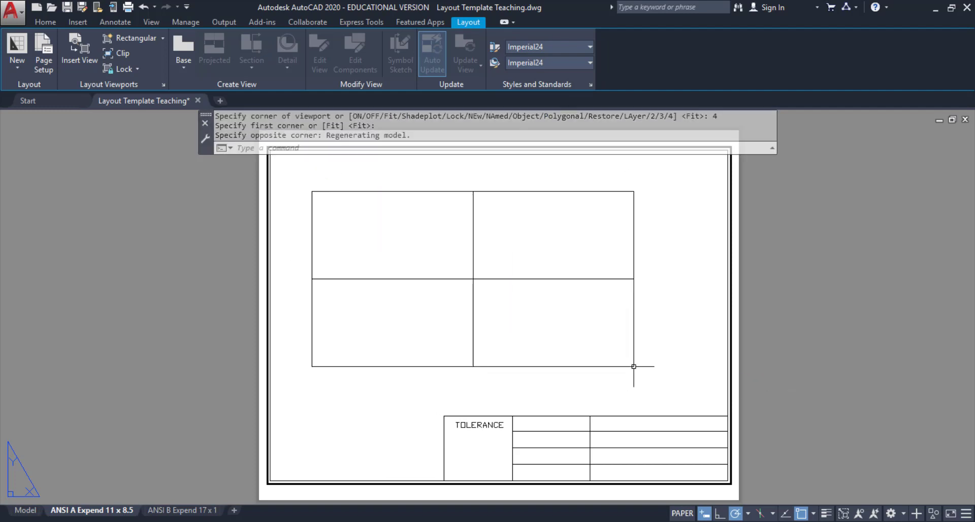
{"action": "key", "text": "Escape"}
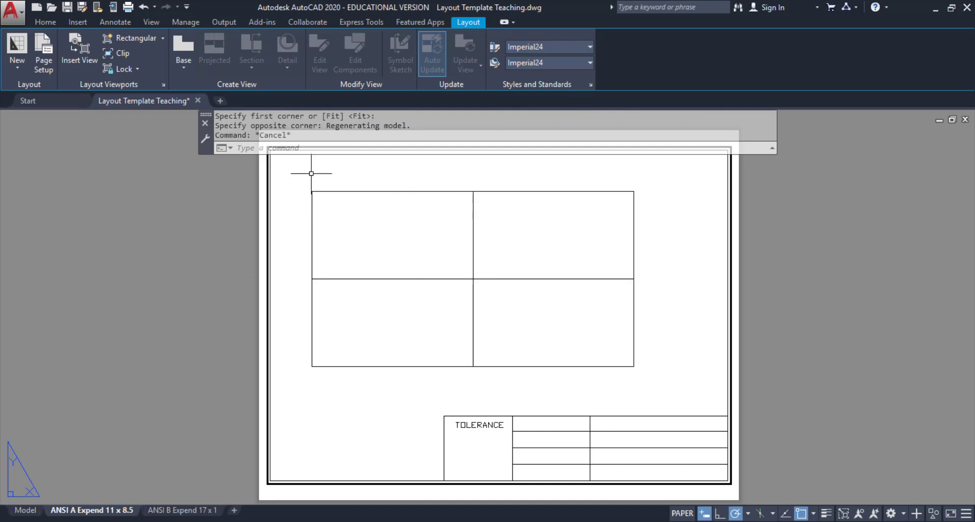
Assign all four viewports to the ViewPort layer and save the drawing.
{"action": "left_click", "coordinate": [289, 176]}
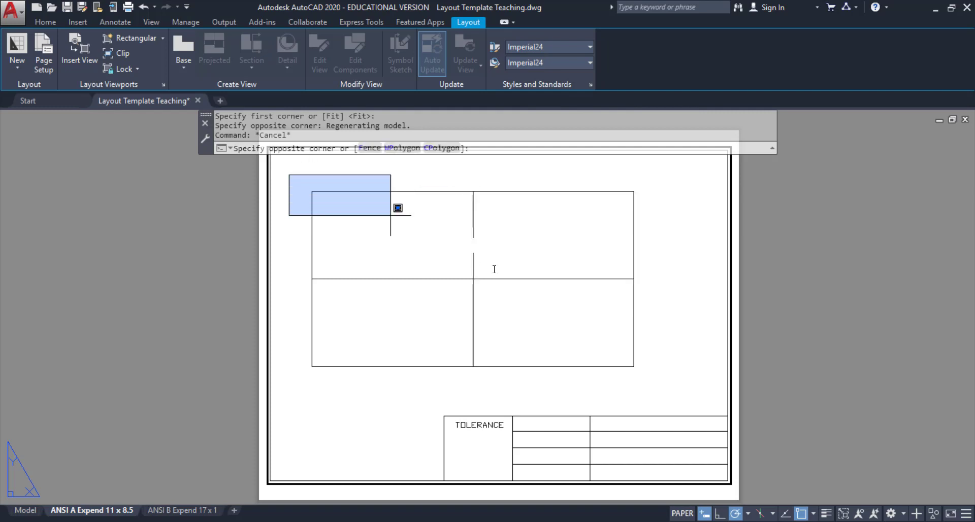
{"action": "left_click", "coordinate": [657, 385]}
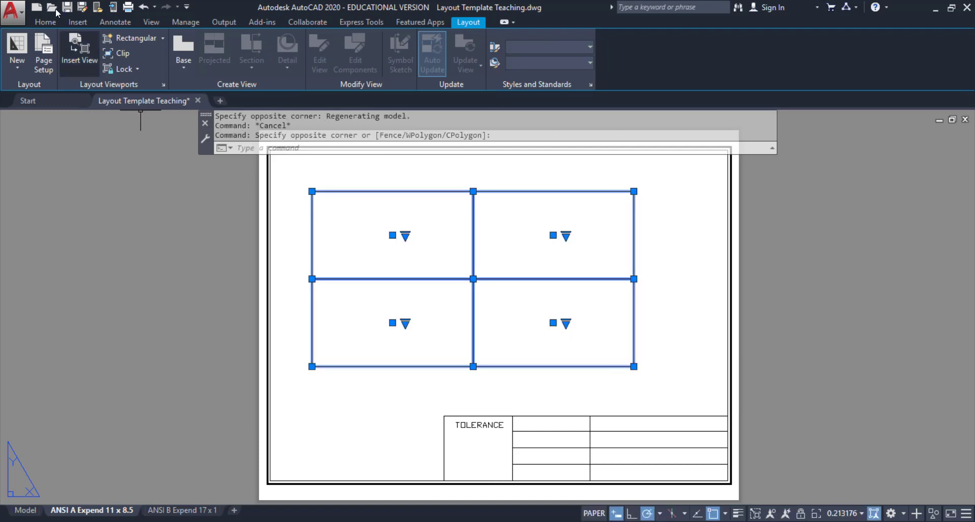
{"action": "left_click", "coordinate": [45, 22]}
{"action": "left_click", "coordinate": [541, 38]}
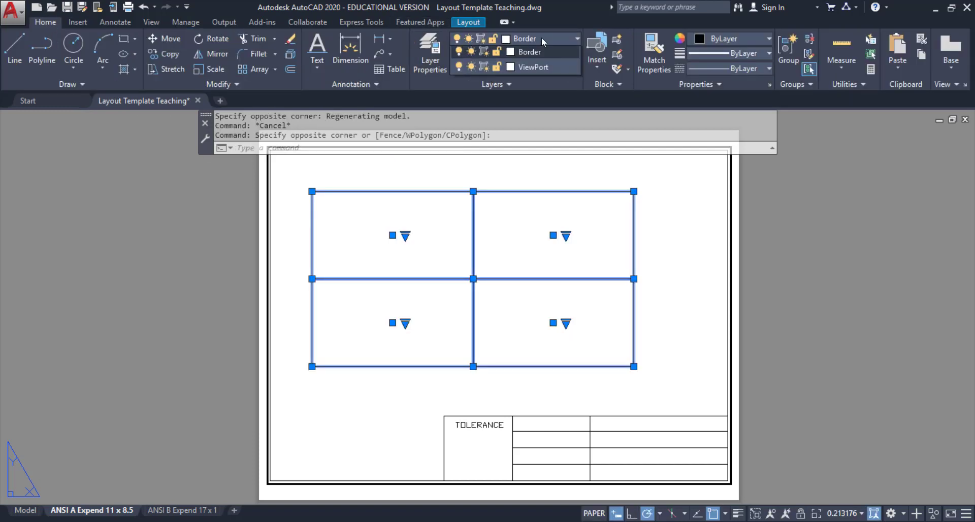
{"action": "left_click", "coordinate": [542, 85]}
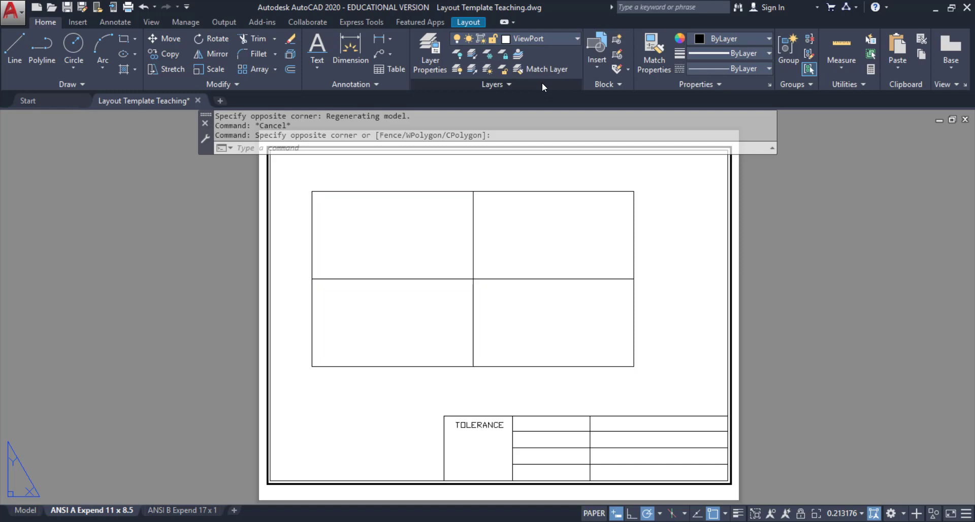
{"action": "key", "text": "Escape"}
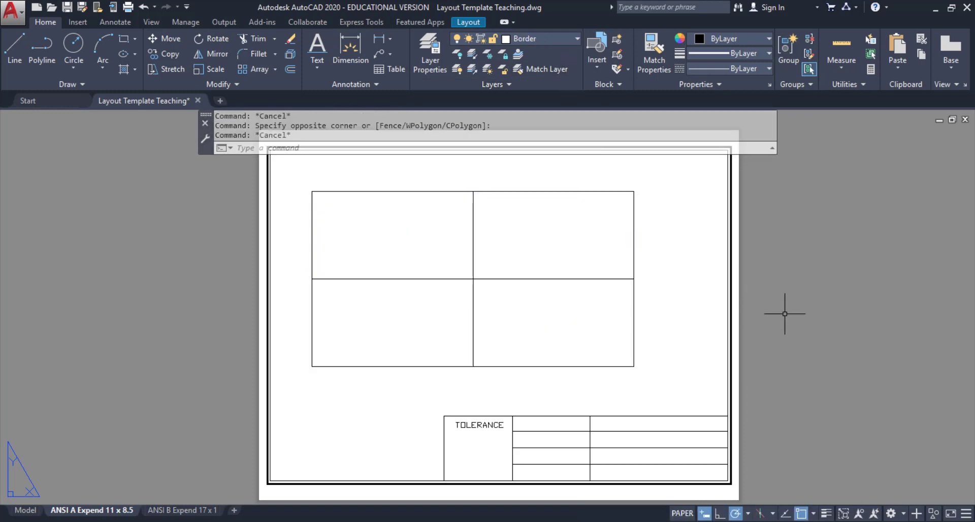
{"action": "left_click", "coordinate": [67, 6]}
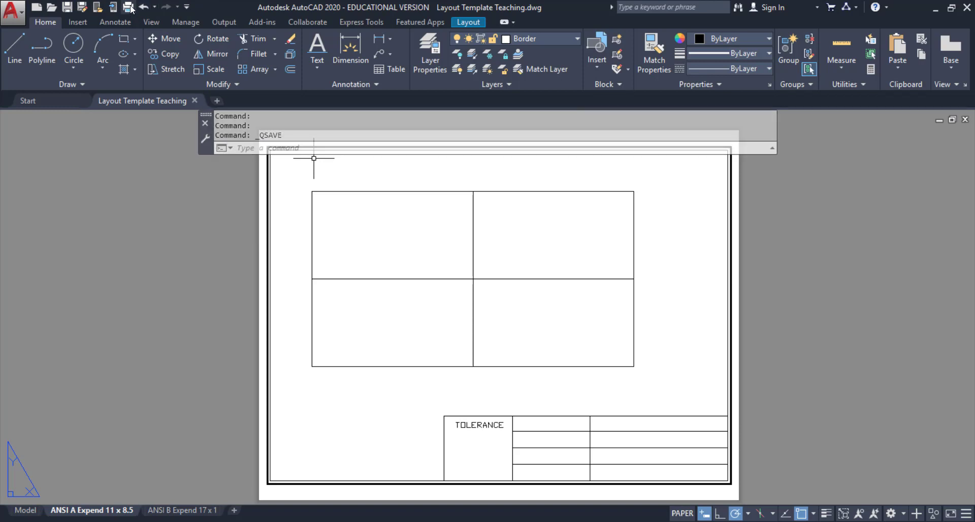
Preview the plot of the ANSI A layout to check which lines print, and close the plot settings without plotting.
{"action": "left_click", "coordinate": [129, 7]}
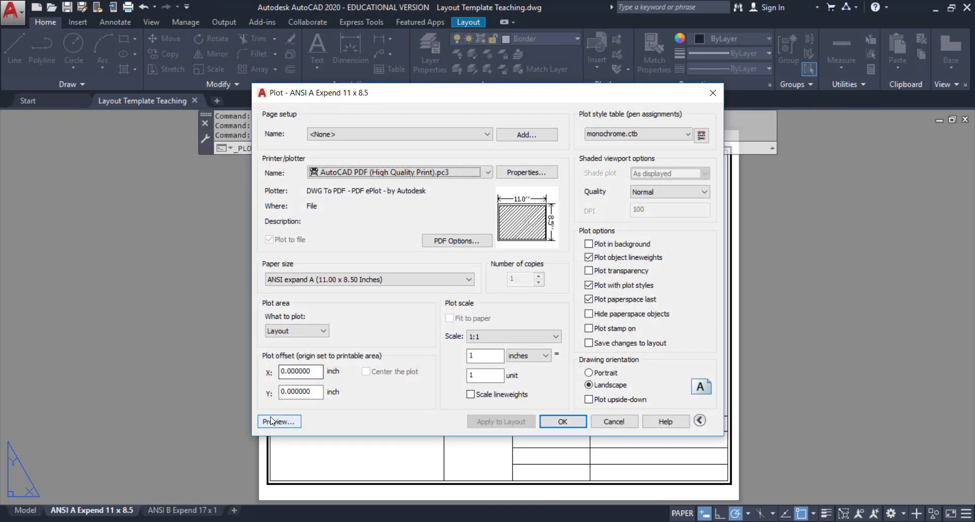
{"action": "left_click", "coordinate": [274, 421]}
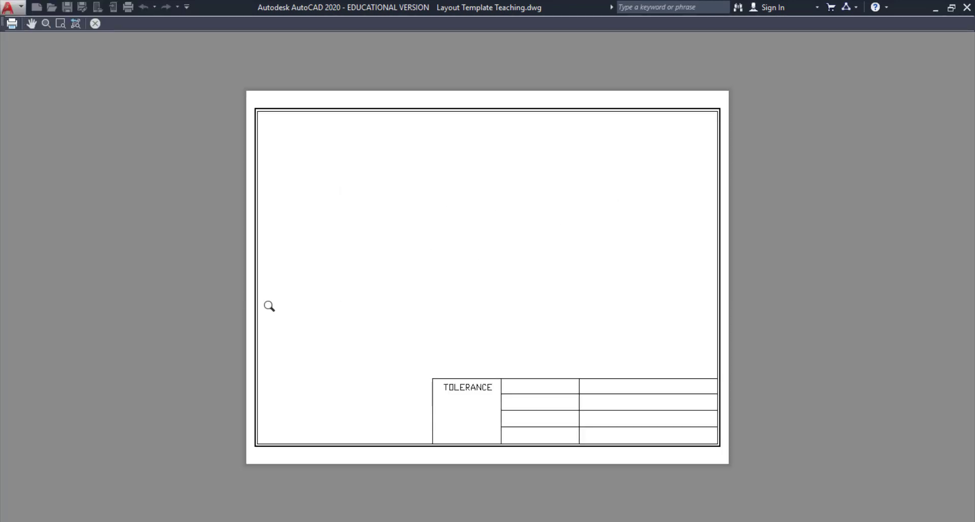
{"action": "key", "text": "Escape"}
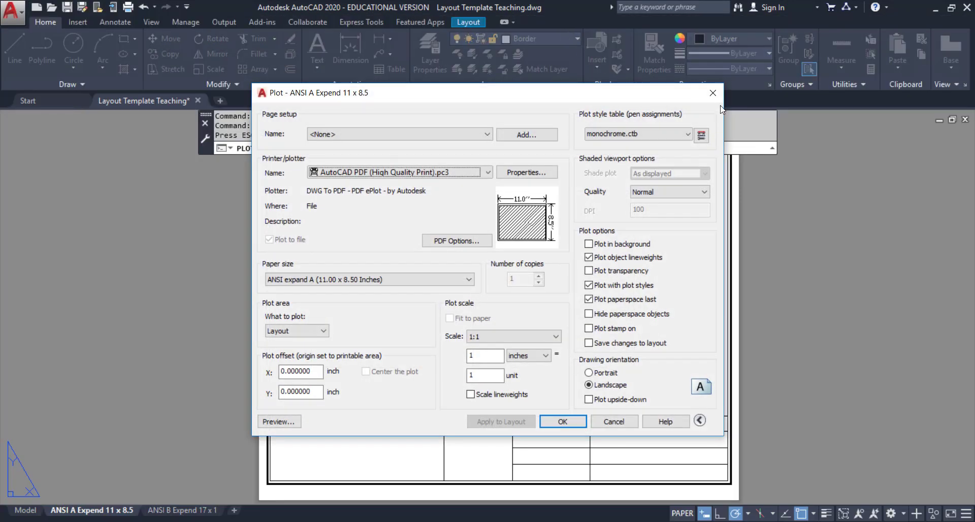
{"action": "left_click", "coordinate": [714, 94]}
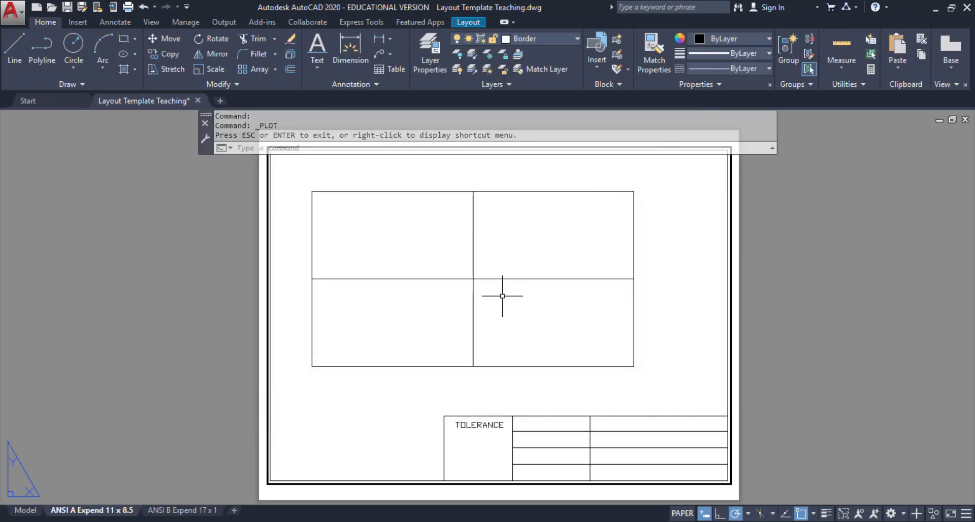
Move the upper-right viewport up and to the right, and the lower-right viewport down and to the right, separating them.
{"action": "left_click", "coordinate": [504, 190]}
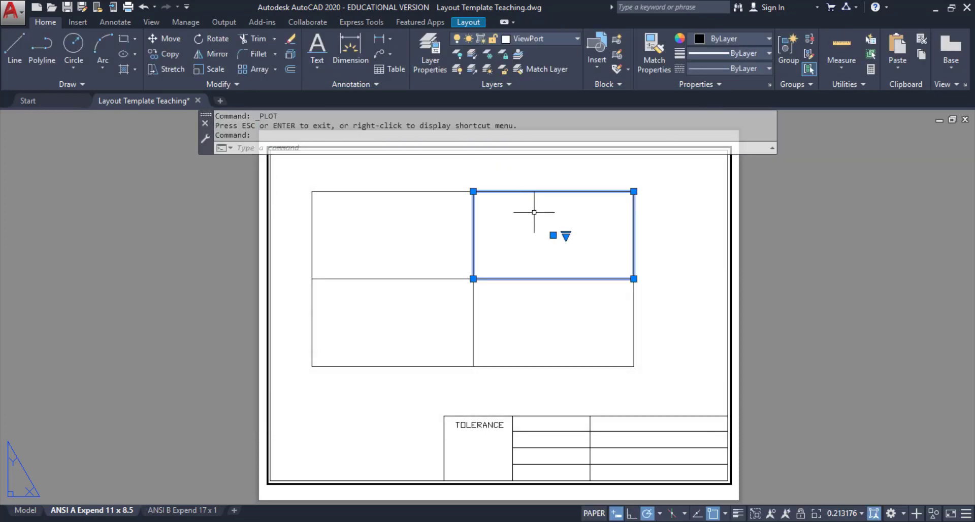
{"action": "left_click", "coordinate": [553, 234]}
{"action": "left_click", "coordinate": [596, 219]}
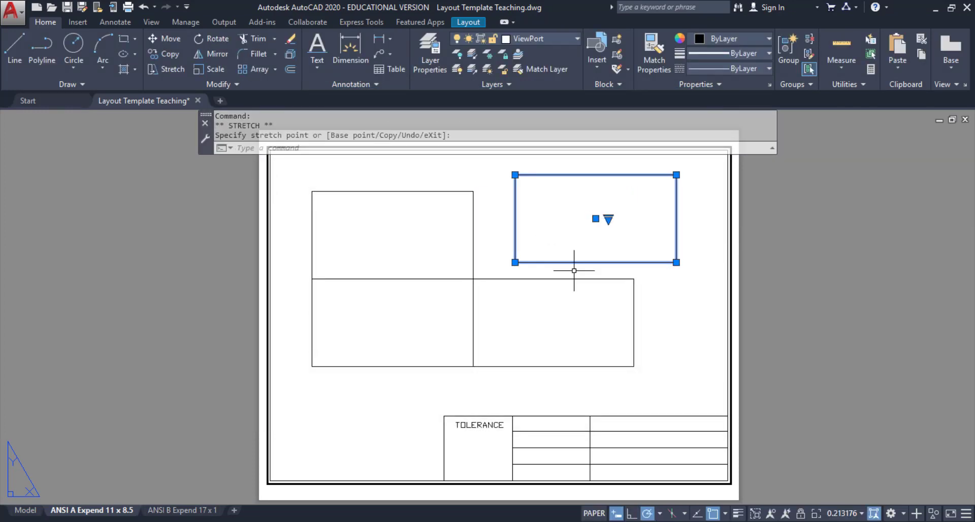
{"action": "left_click", "coordinate": [559, 280]}
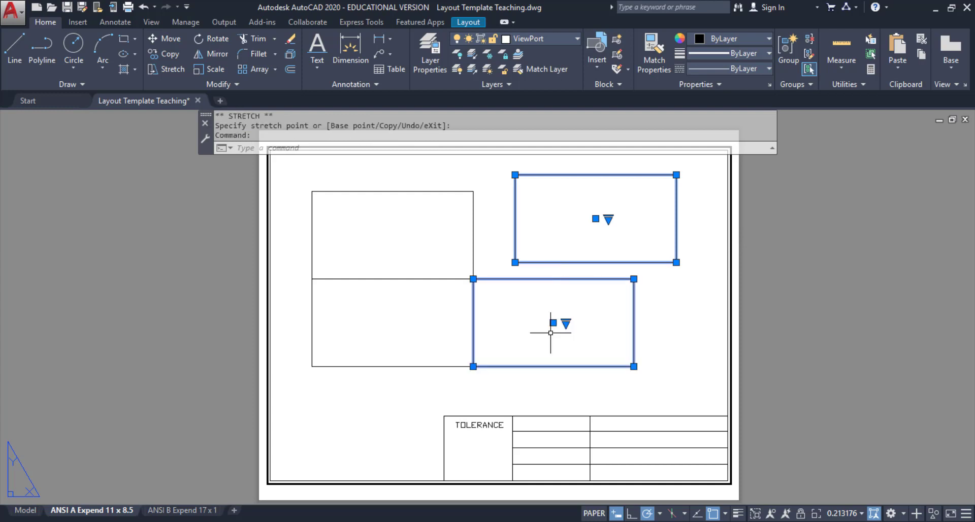
{"action": "left_click", "coordinate": [553, 322]}
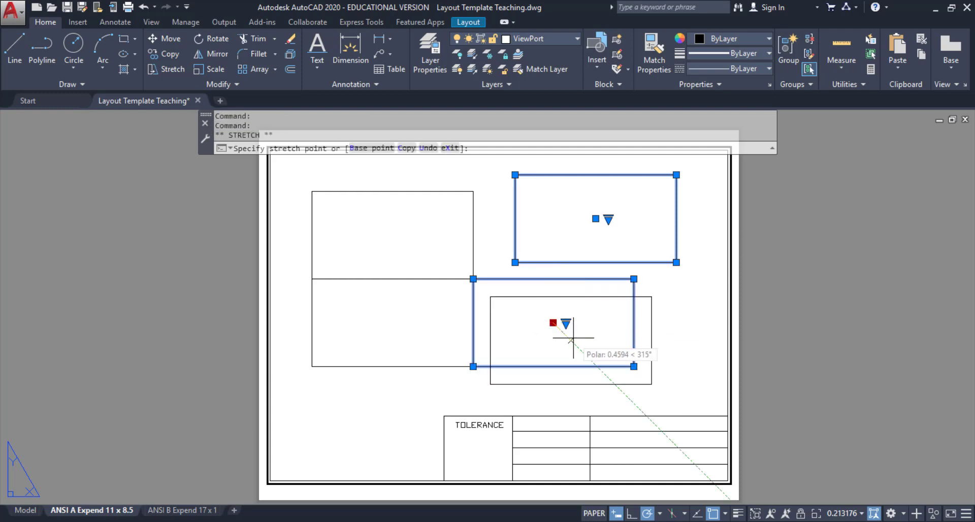
{"action": "left_click", "coordinate": [597, 346]}
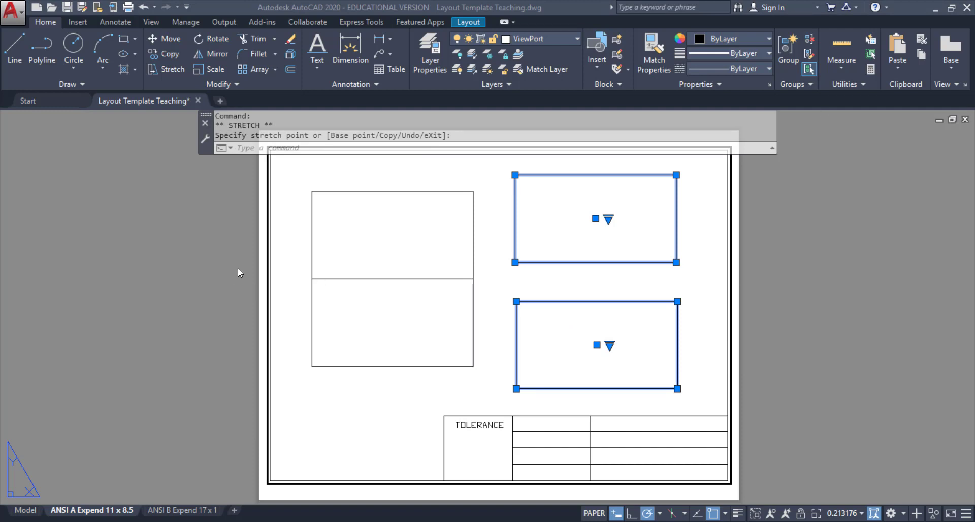
Move the upper-left viewport straight up, away from the one below it, and save the drawing.
{"action": "left_click", "coordinate": [386, 191]}
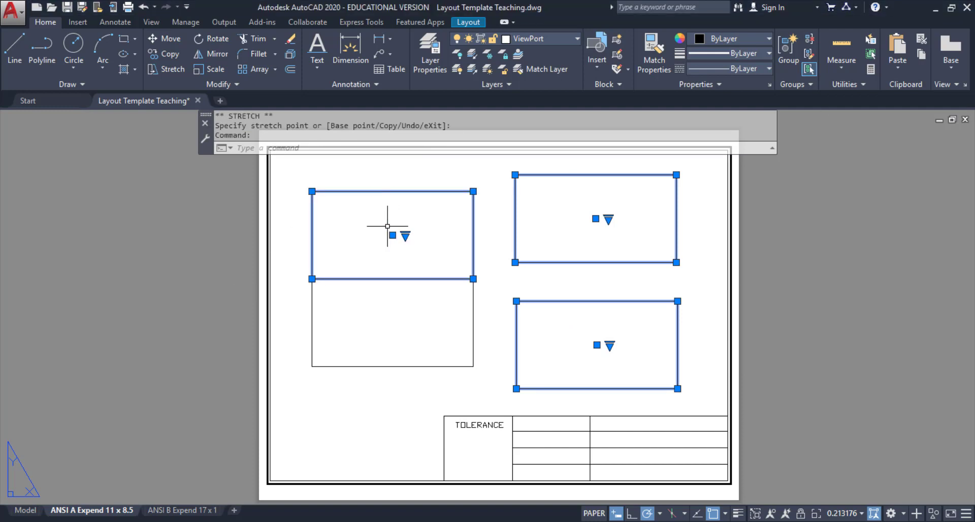
{"action": "left_click", "coordinate": [393, 236]}
{"action": "left_click", "coordinate": [392, 220]}
{"action": "key", "text": "Escape"}
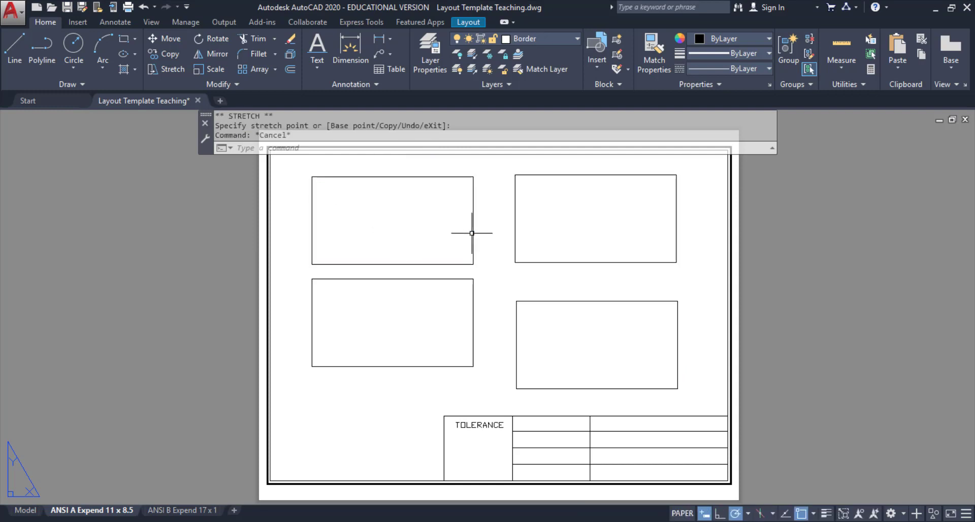
{"action": "left_click", "coordinate": [66, 7]}
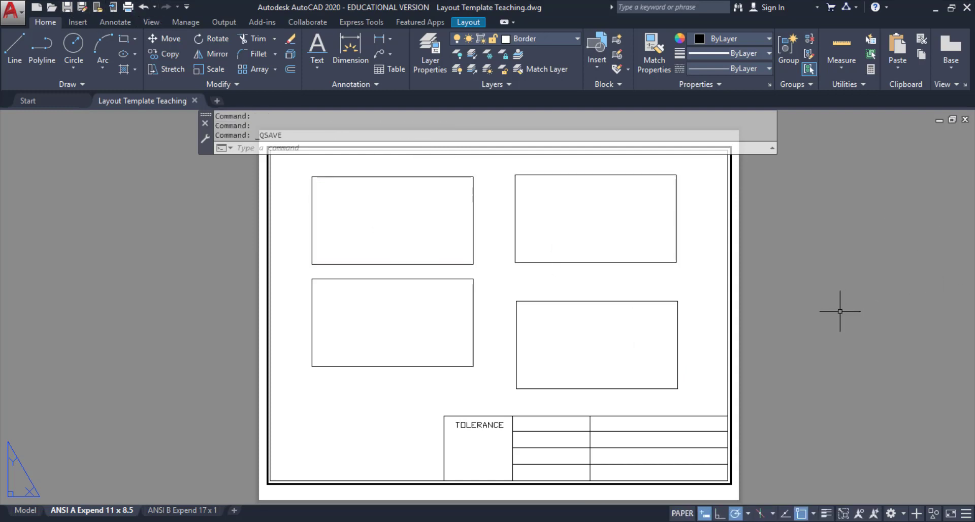